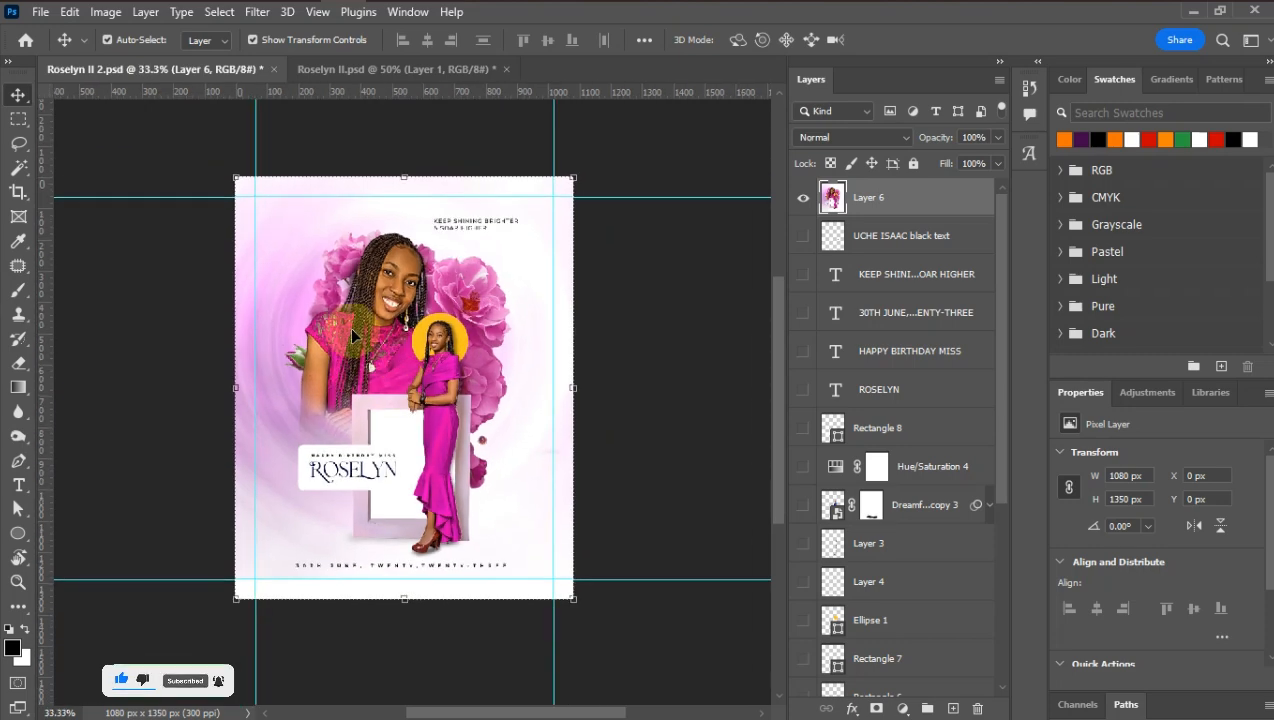
# Step: Hide Layer 6, the flattened preview of the finished flyer at the top of the layer stack
pyautogui.scroll(3, 381, 327)
pyautogui.scroll(-2, 400, 347)
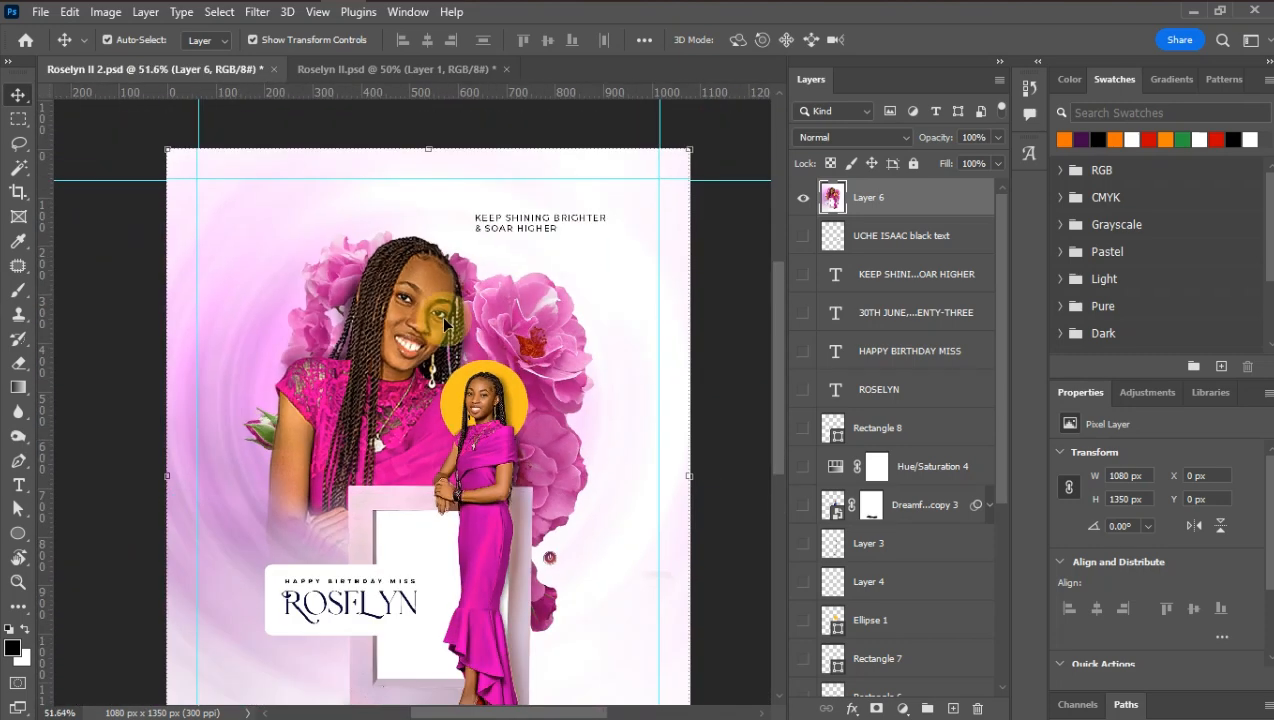
pyautogui.scroll(-2, 446, 322)
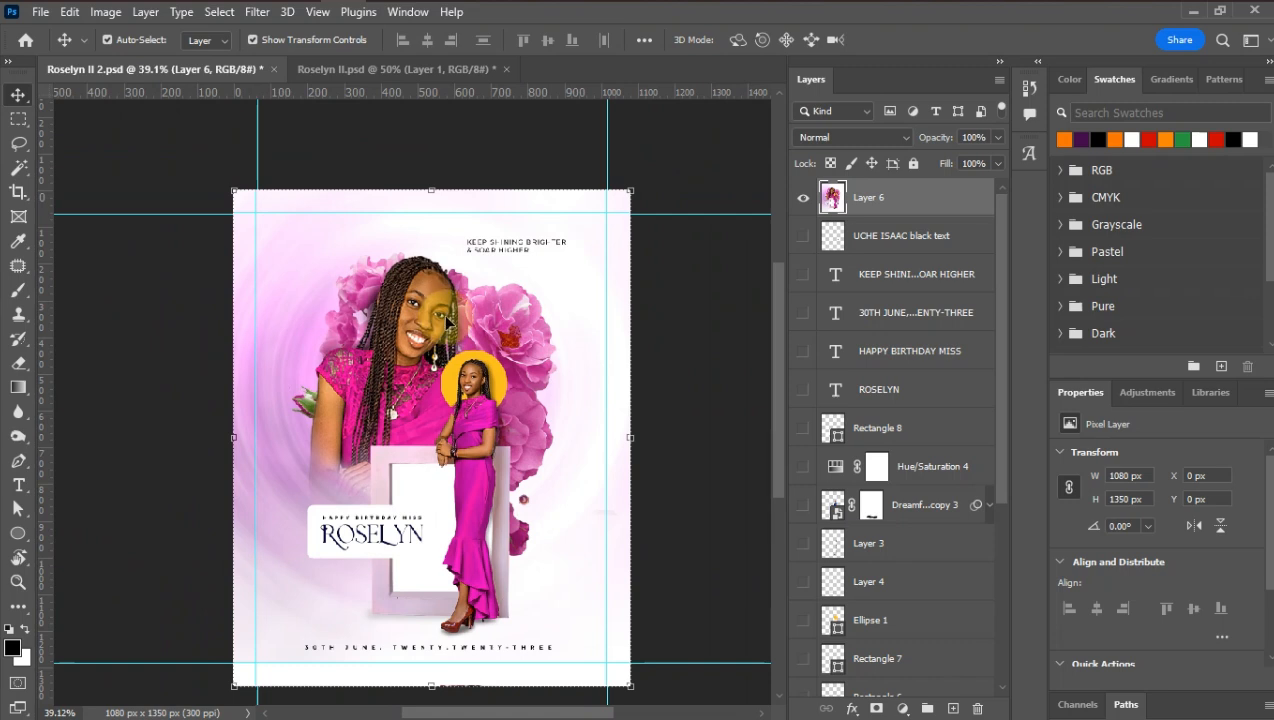
pyautogui.scroll(-1, 446, 322)
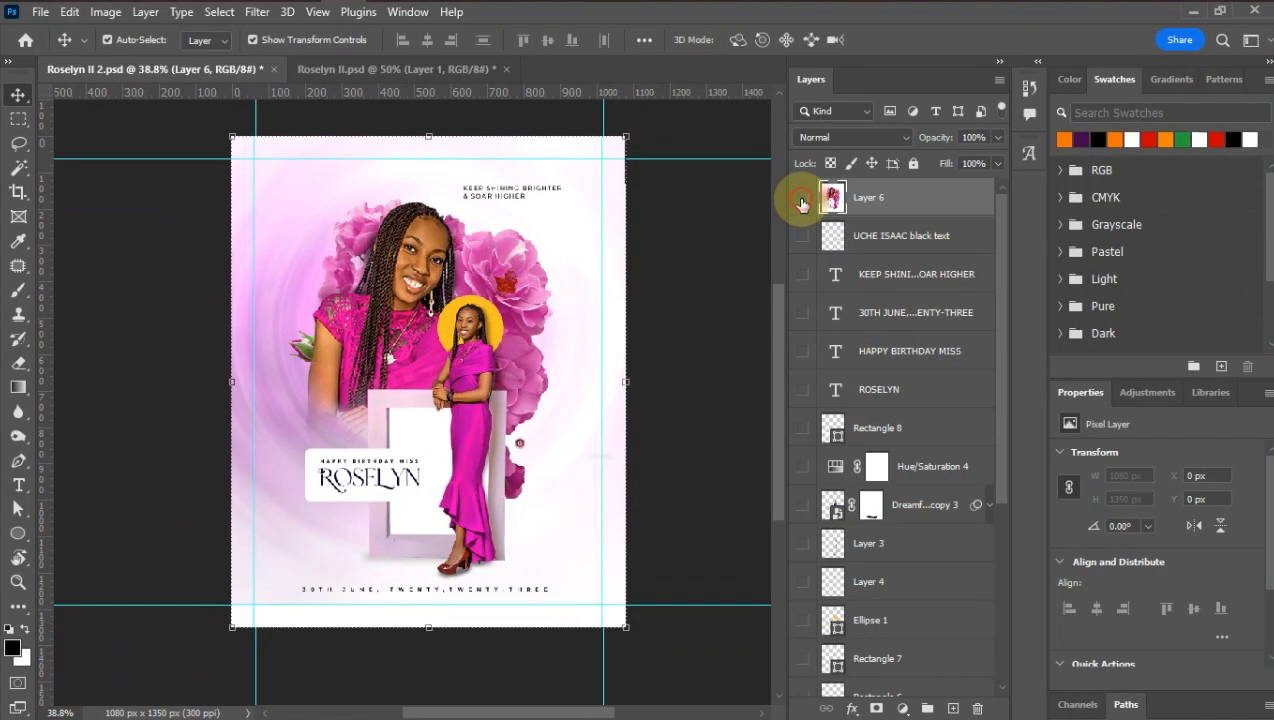
pyautogui.click(802, 204)
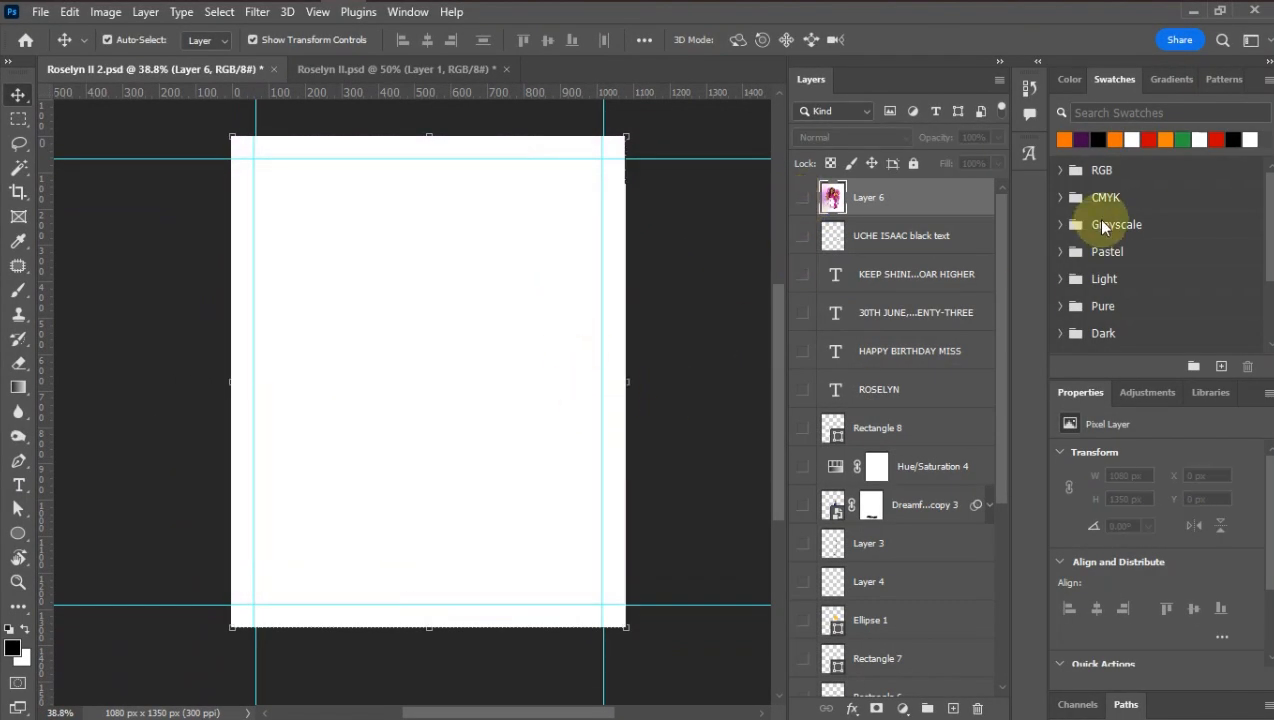
# Step: Show the background image layer directly above Rectangle 9
pyautogui.scroll(-3, 997, 290)
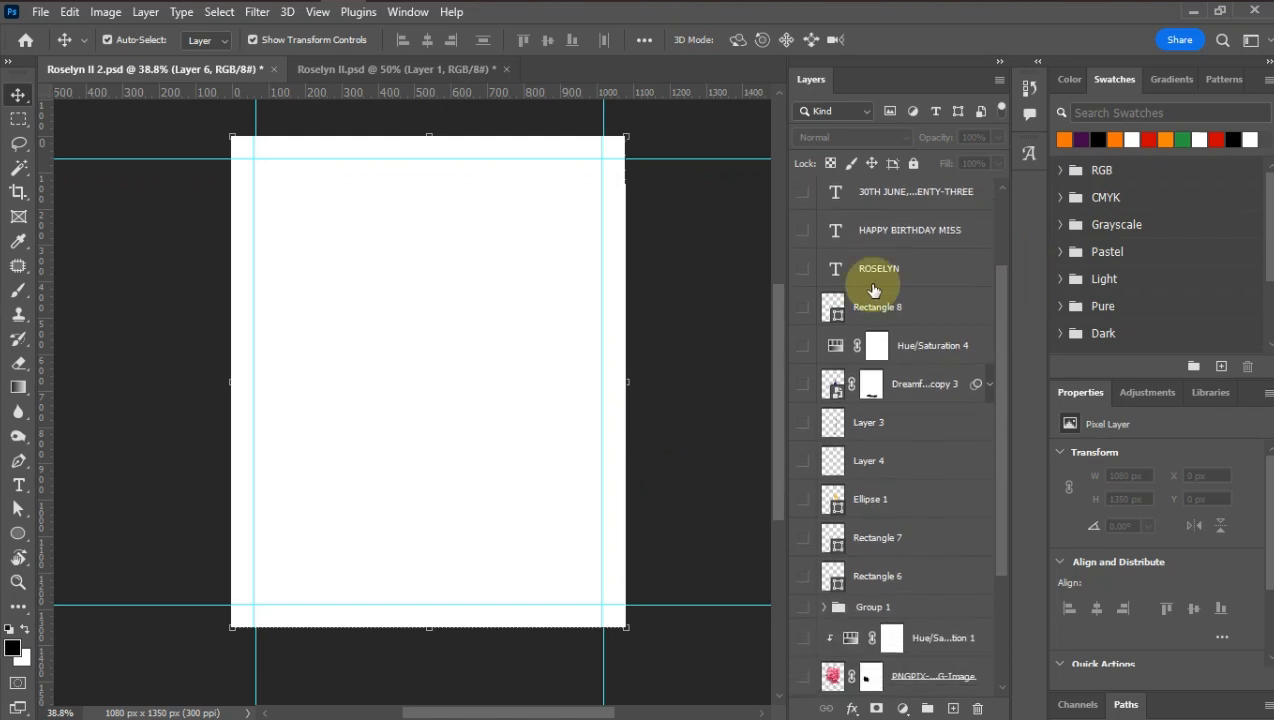
pyautogui.moveTo(1001, 511); pyautogui.dragTo(1006, 620)
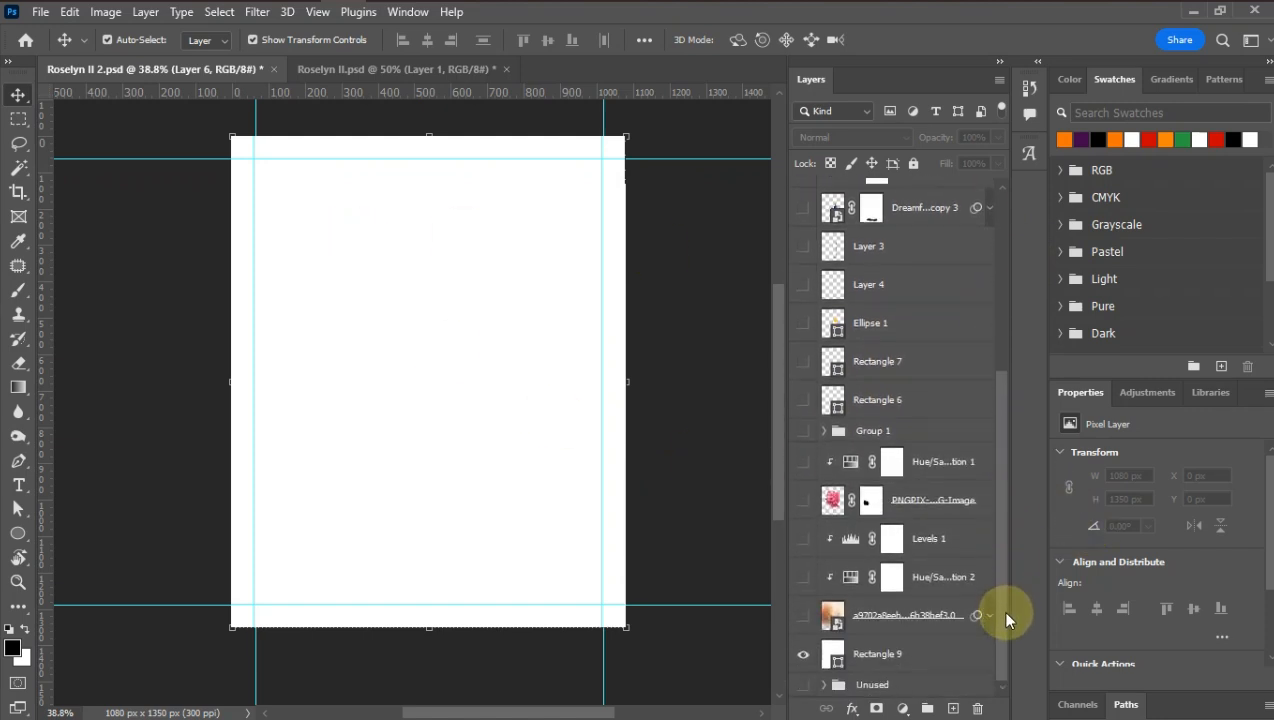
pyautogui.click(805, 621)
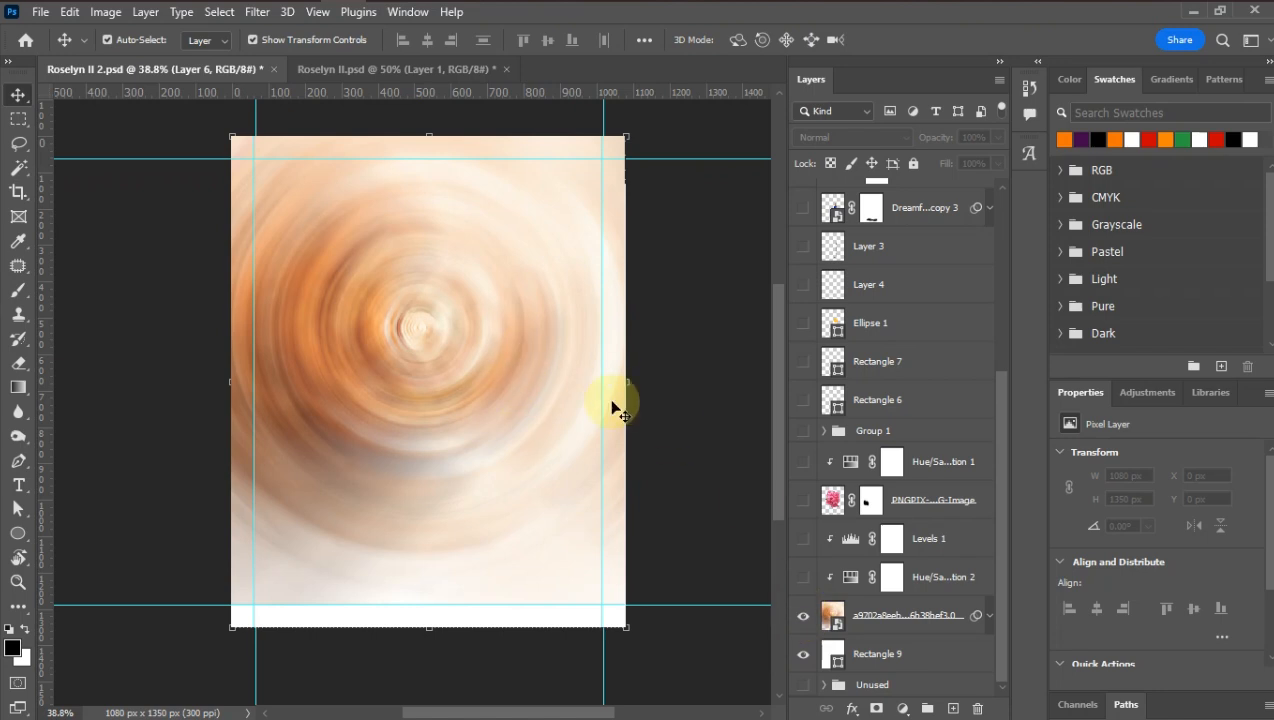
# Step: Expand the background image's smart filters and compare the picture with and without the Radial Blur
pyautogui.click(987, 618)
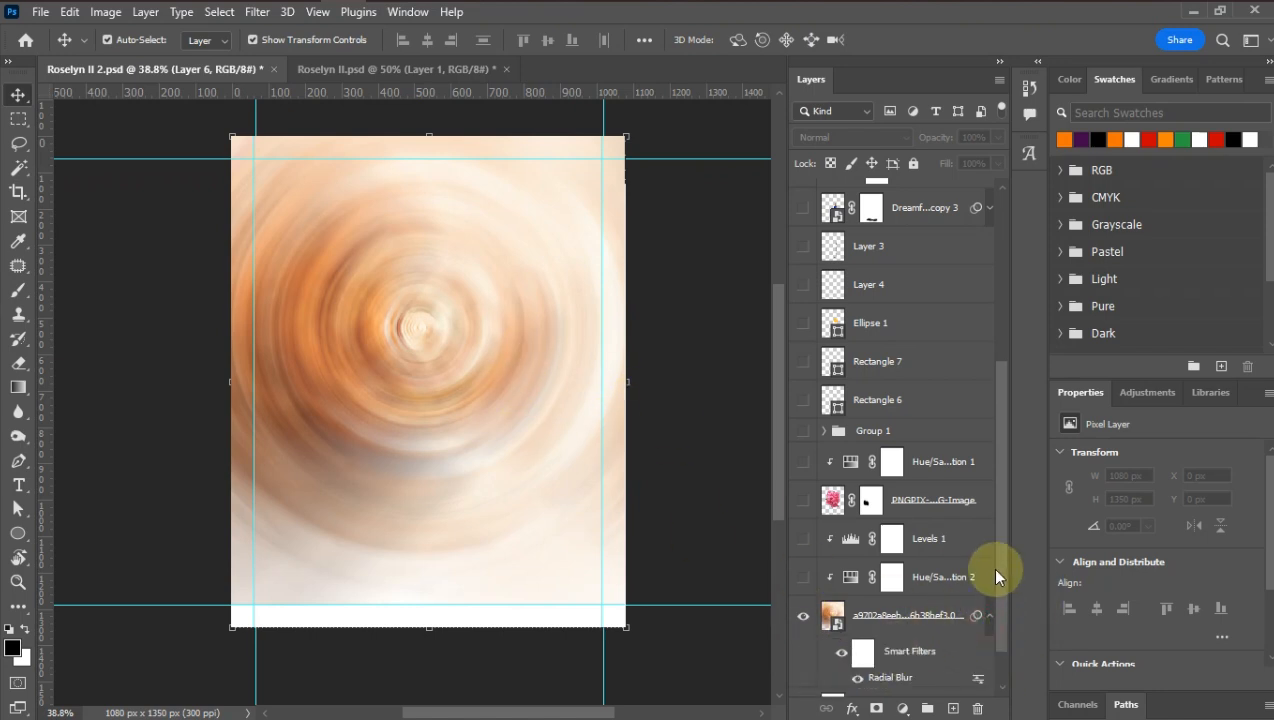
pyautogui.scroll(-1, 994, 585)
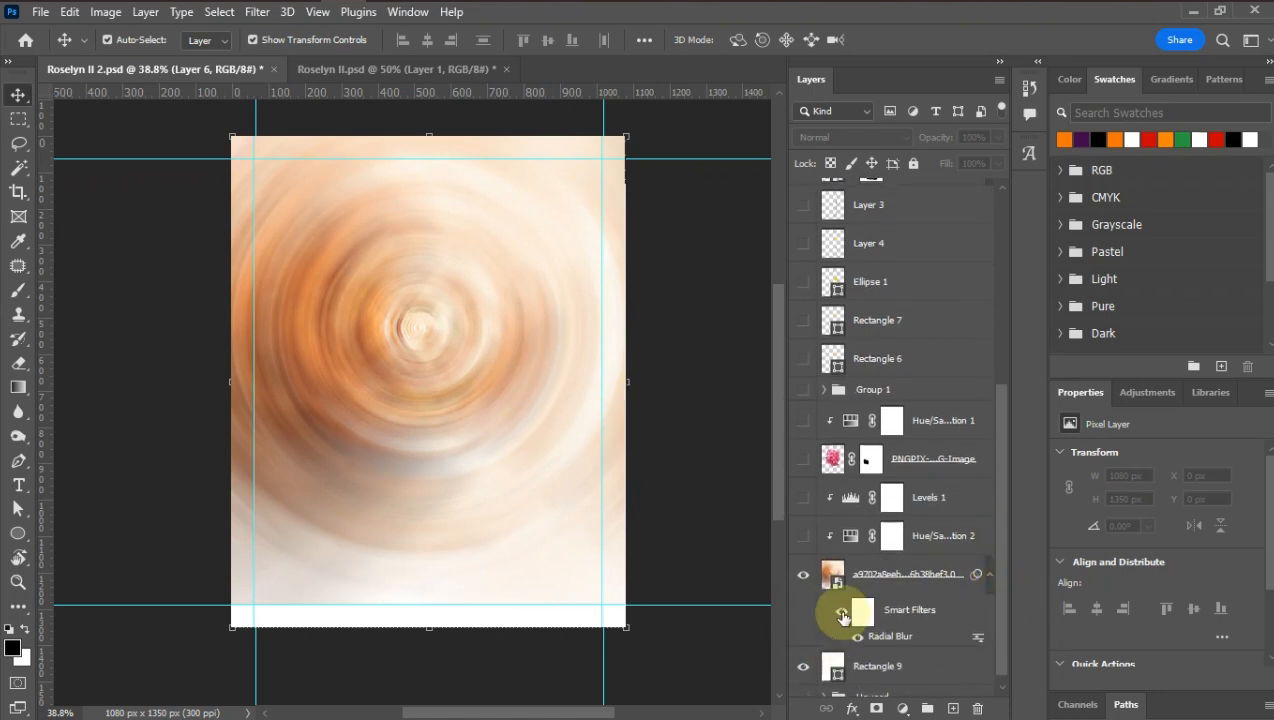
pyautogui.click(842, 614)
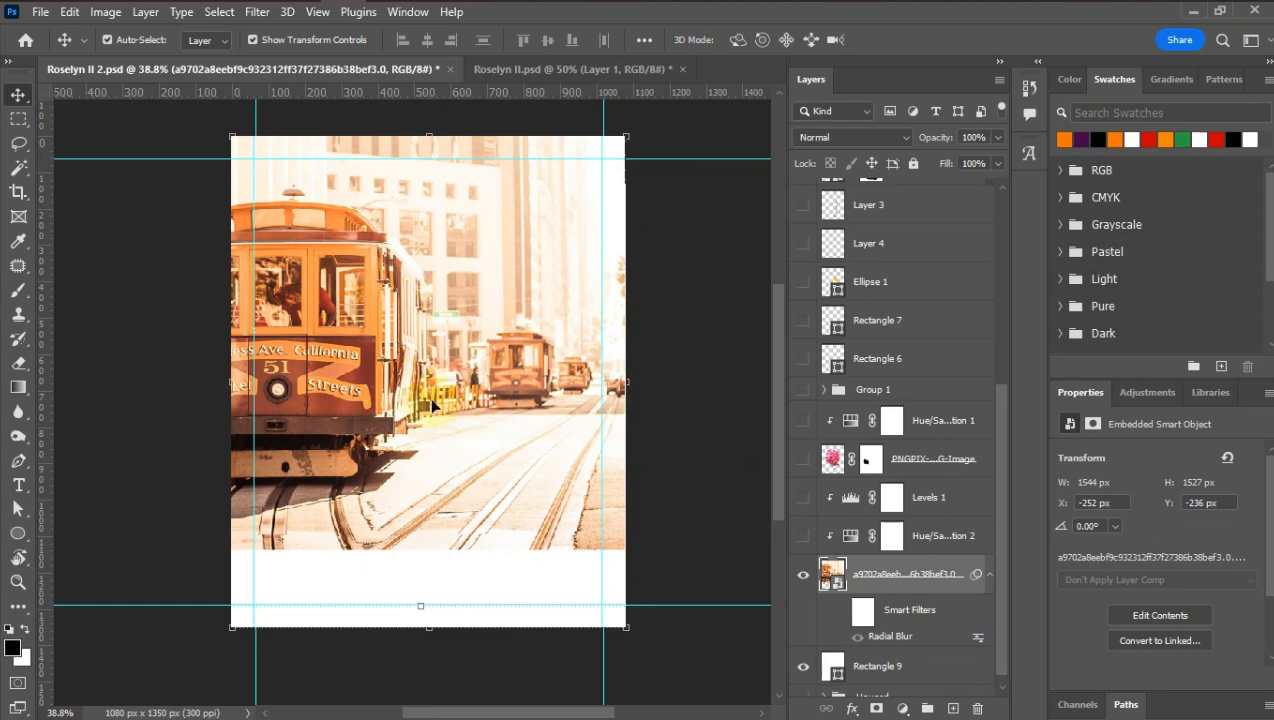
pyautogui.scroll(1, 411, 300)
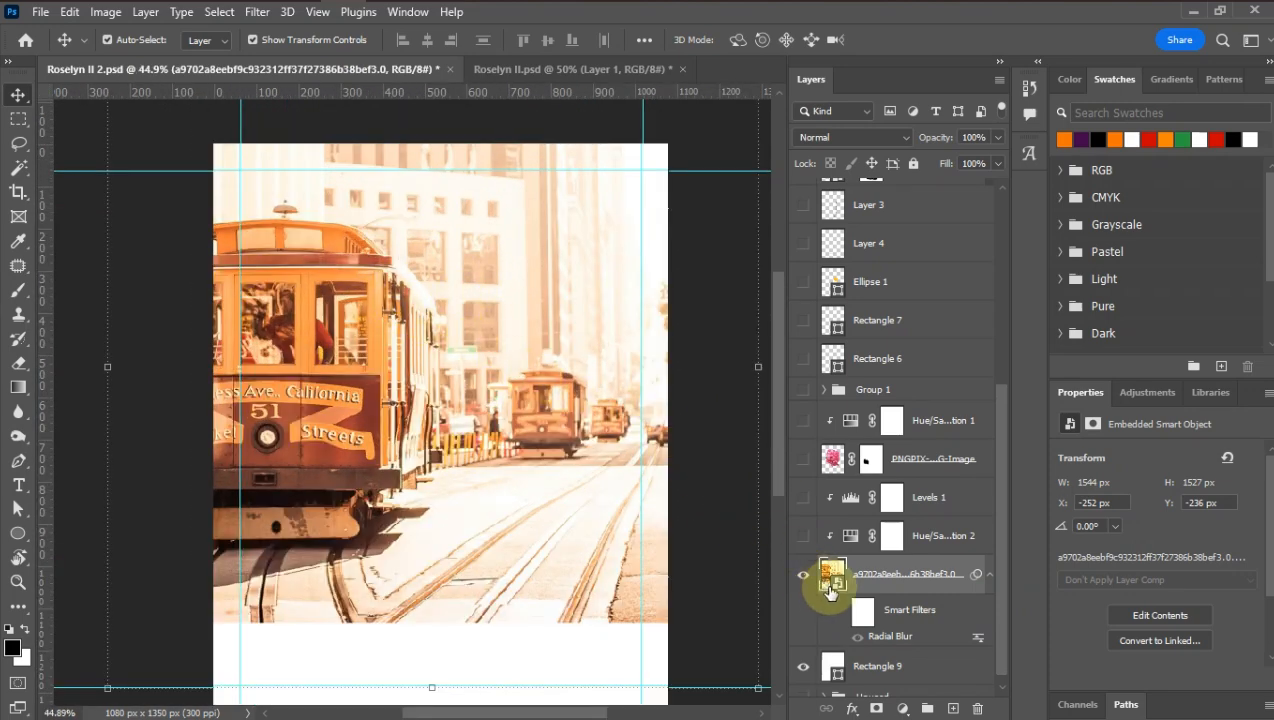
pyautogui.click(859, 637)
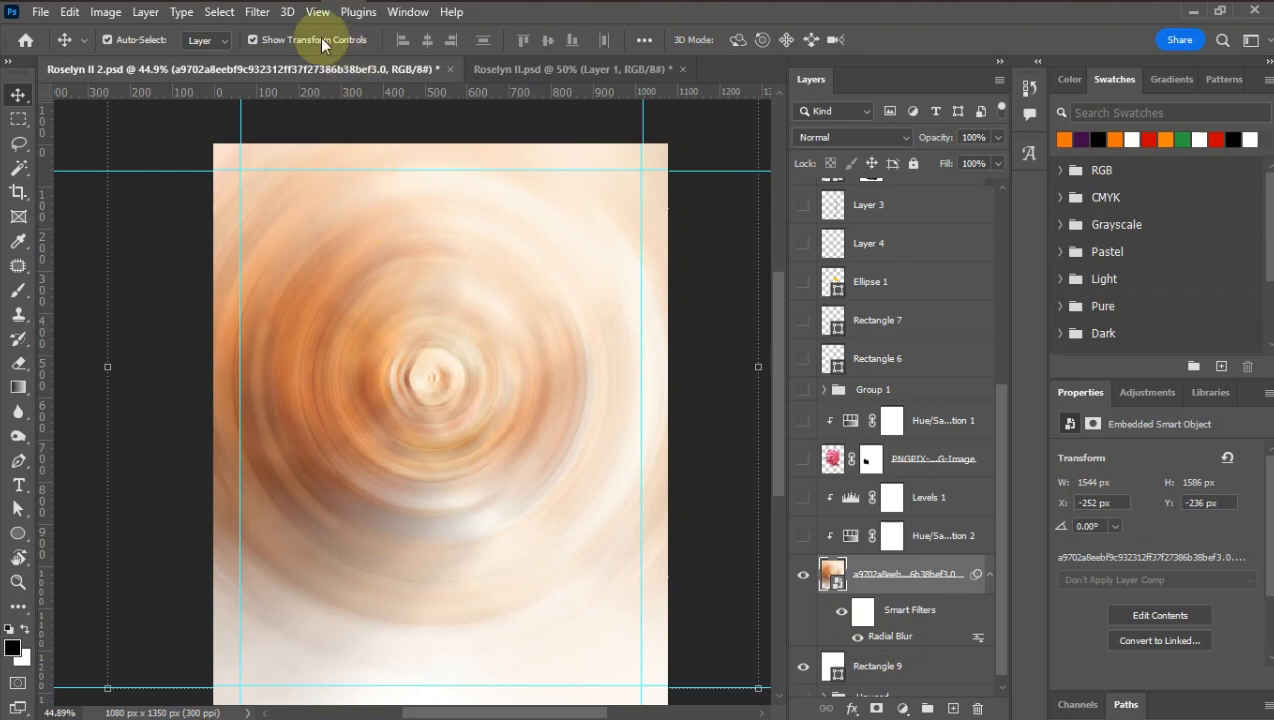
# Step: Examine the Radial Blur settings for the background image and close them without applying the filter again
pyautogui.click(257, 14)
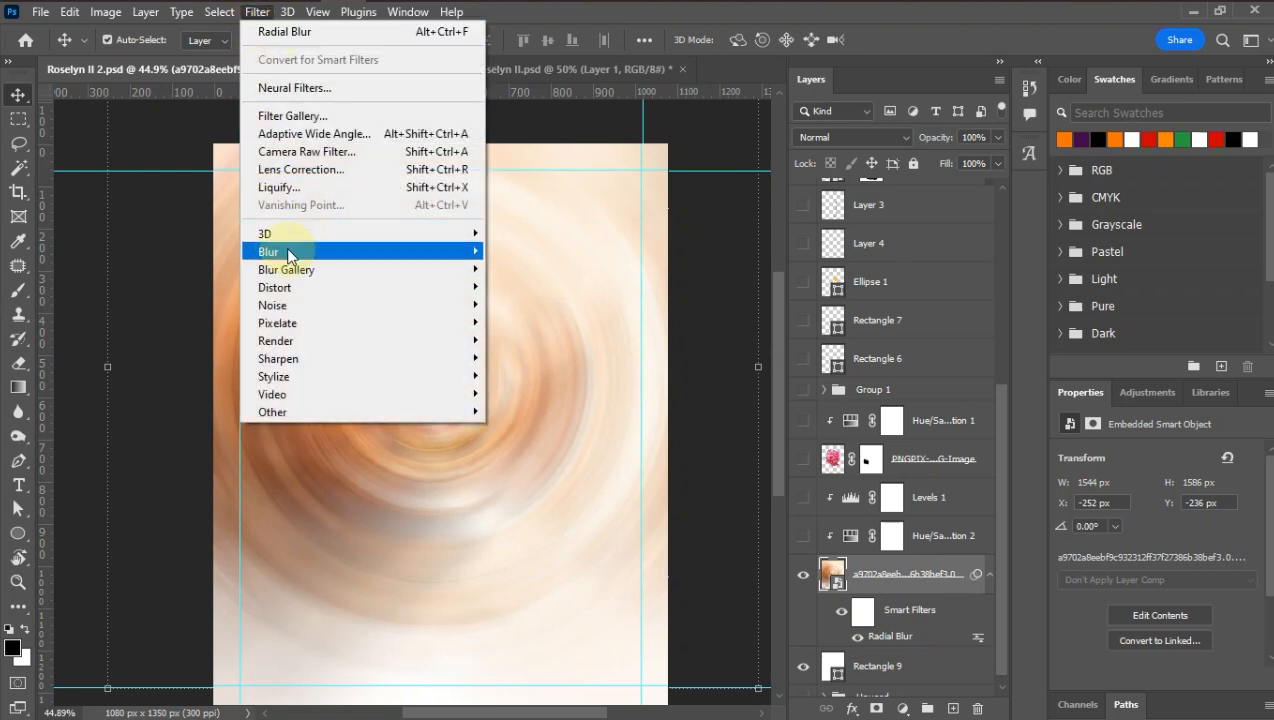
pyautogui.moveTo(287, 255)
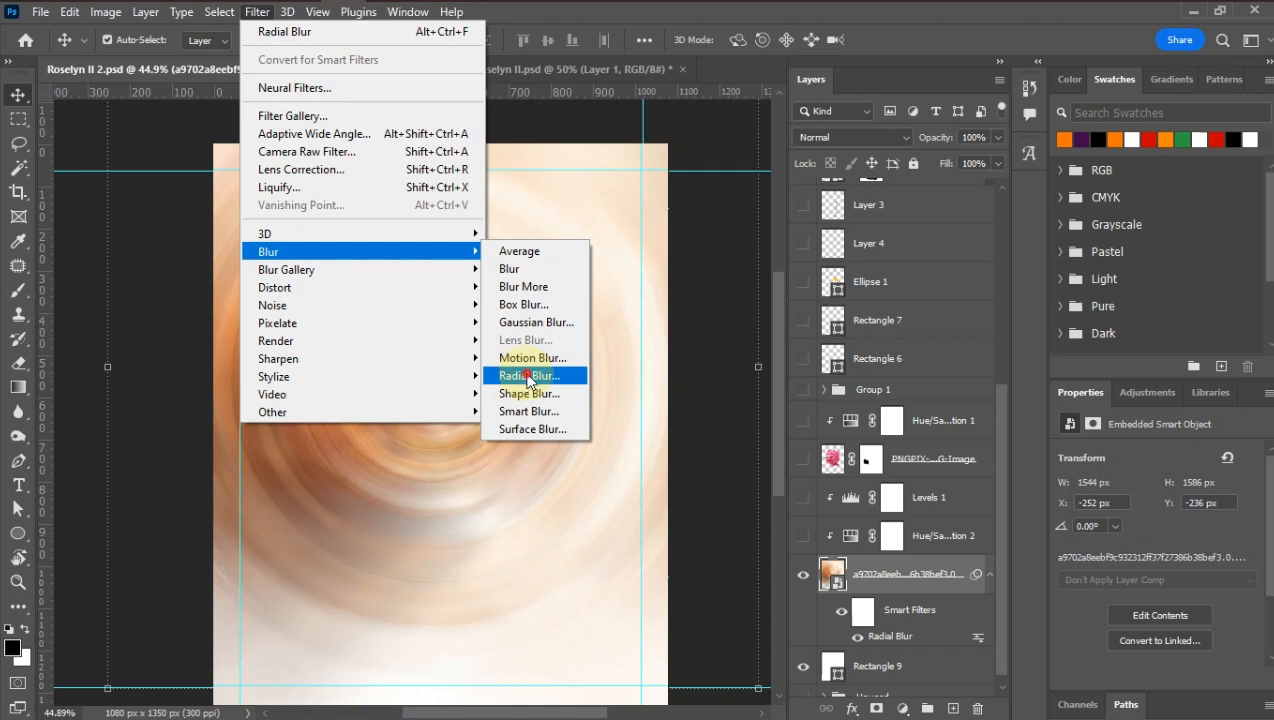
pyautogui.click(527, 376)
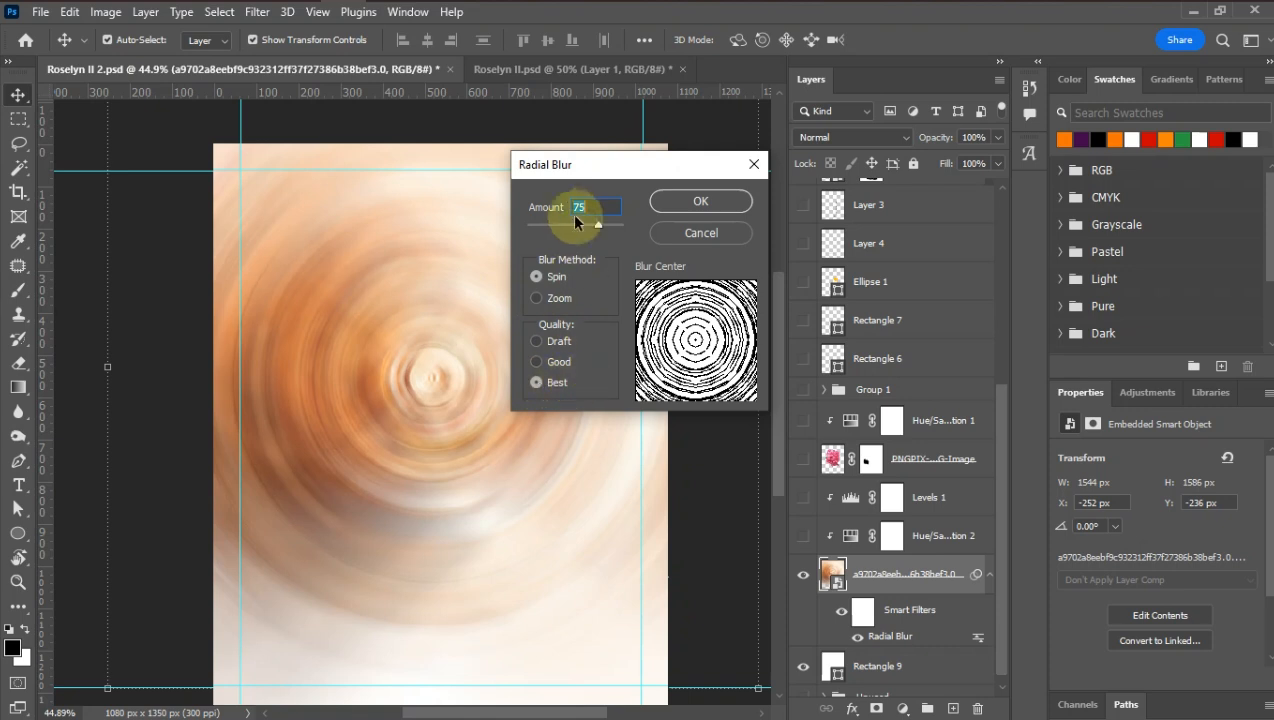
pyautogui.click(699, 232)
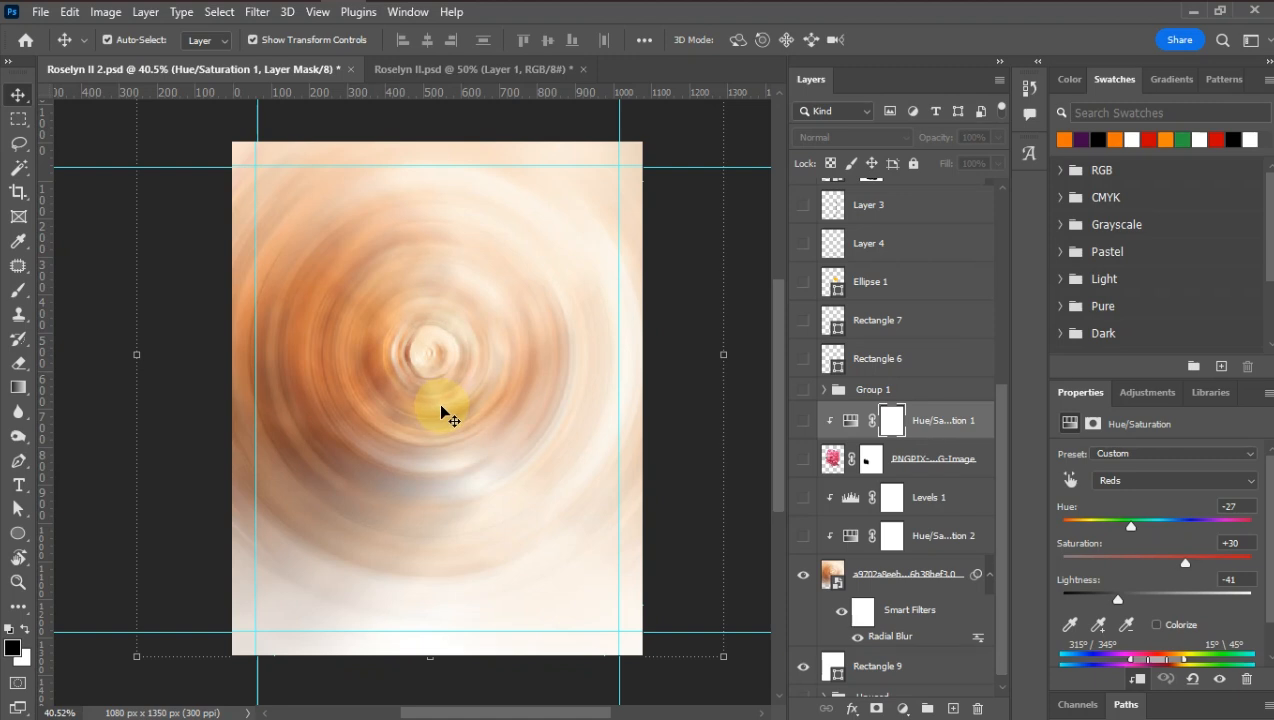
# Step: Show the Hue/Saturation 2 adjustment clipped to the background image and compare the colours with and without it
pyautogui.click(803, 535)
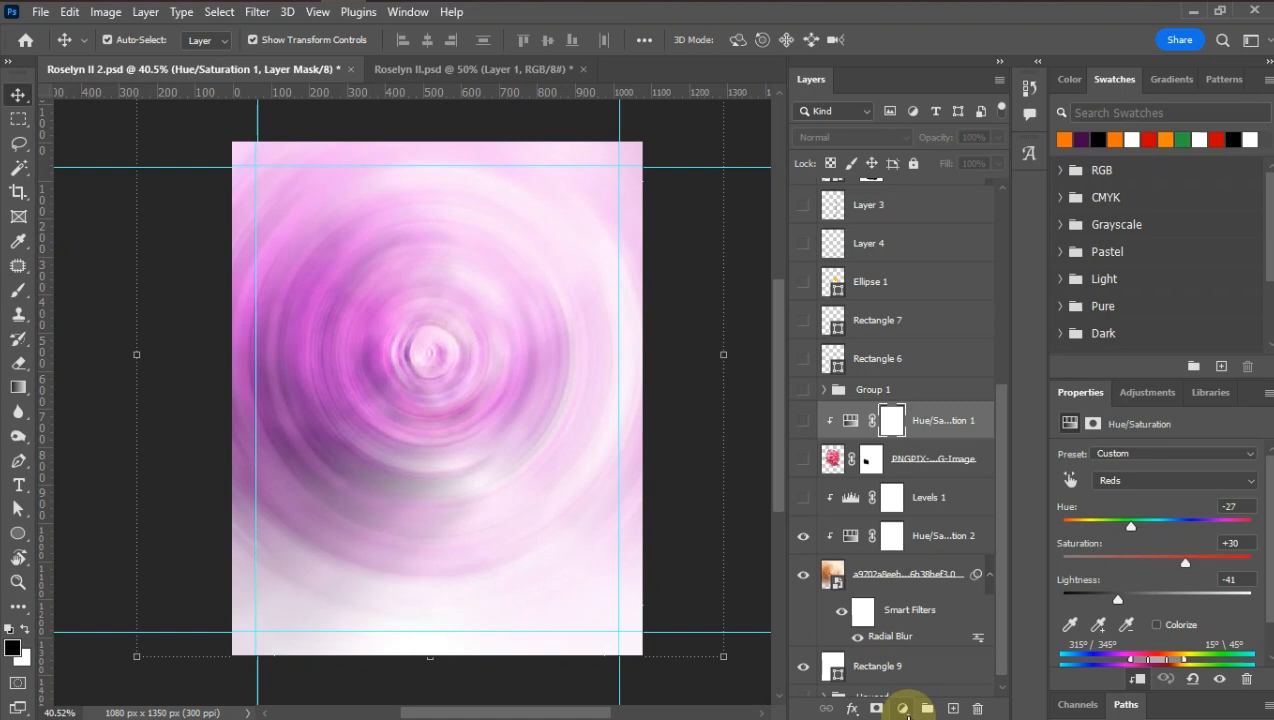
pyautogui.click(903, 710)
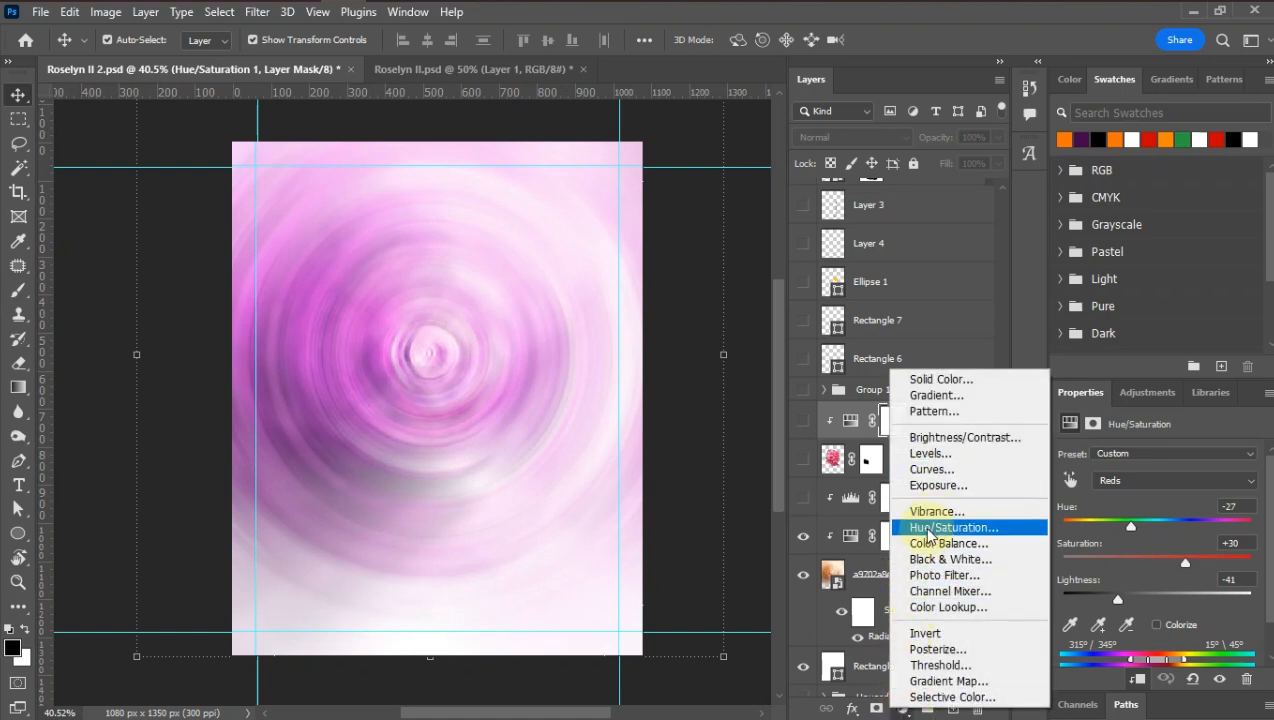
pyautogui.click(834, 539)
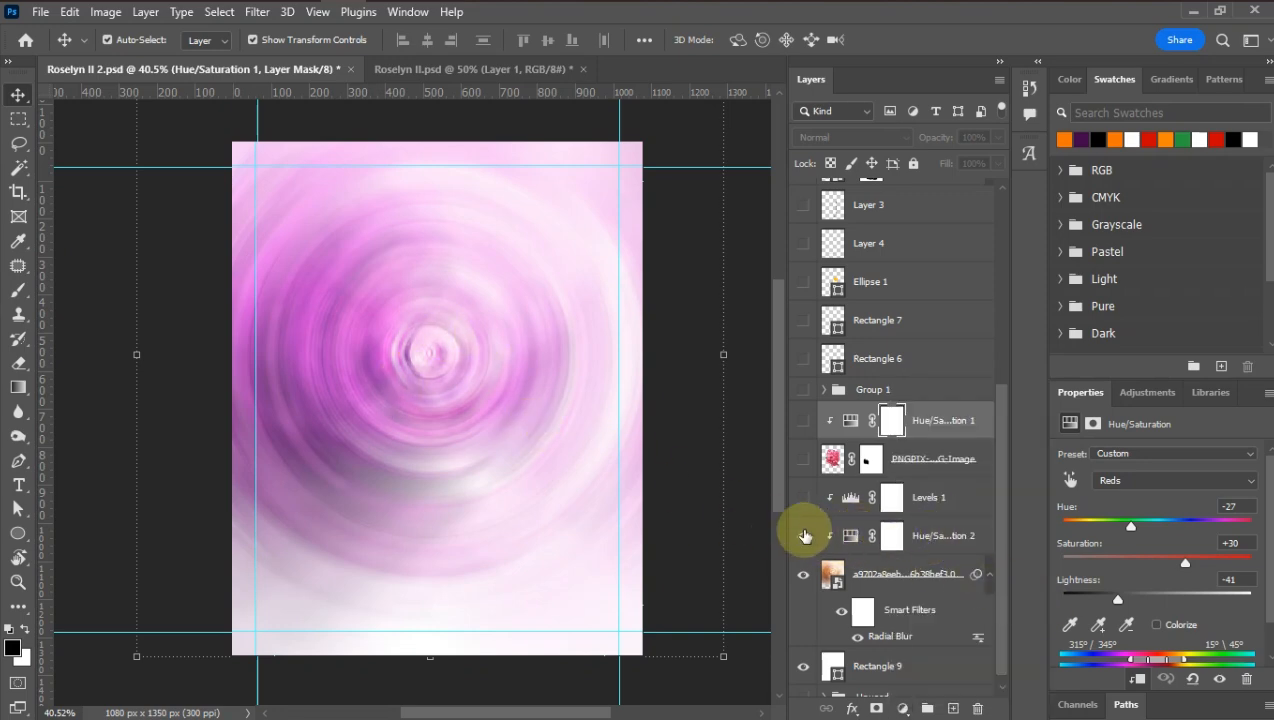
pyautogui.click(805, 537)
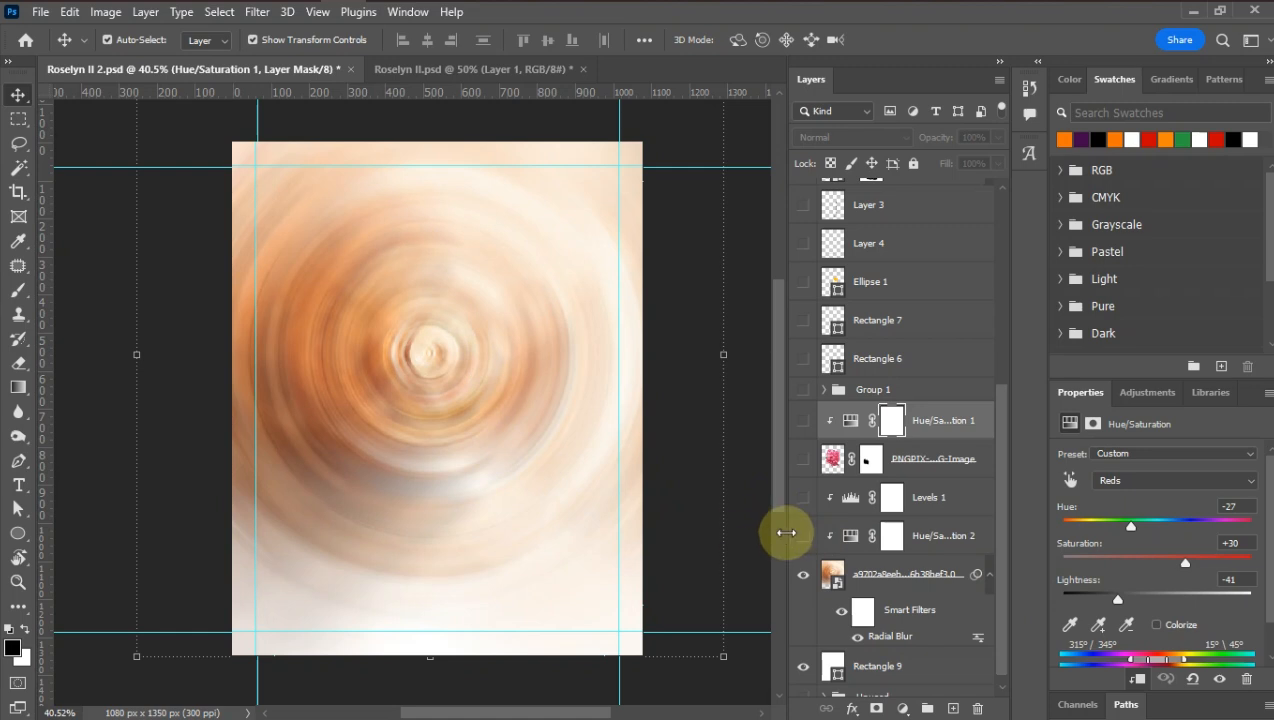
pyautogui.click(804, 540)
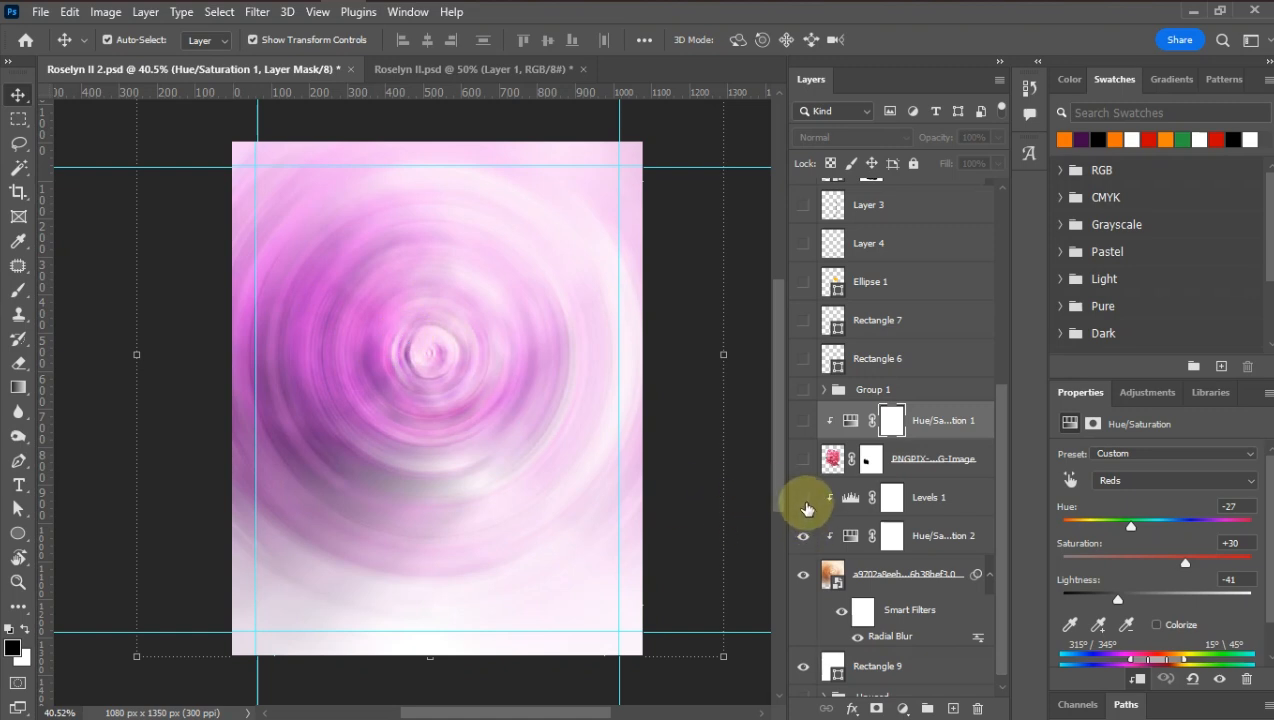
# Step: Show the Levels 1 adjustment above Hue/Saturation 2 and compare the background with and without it
pyautogui.click(803, 497)
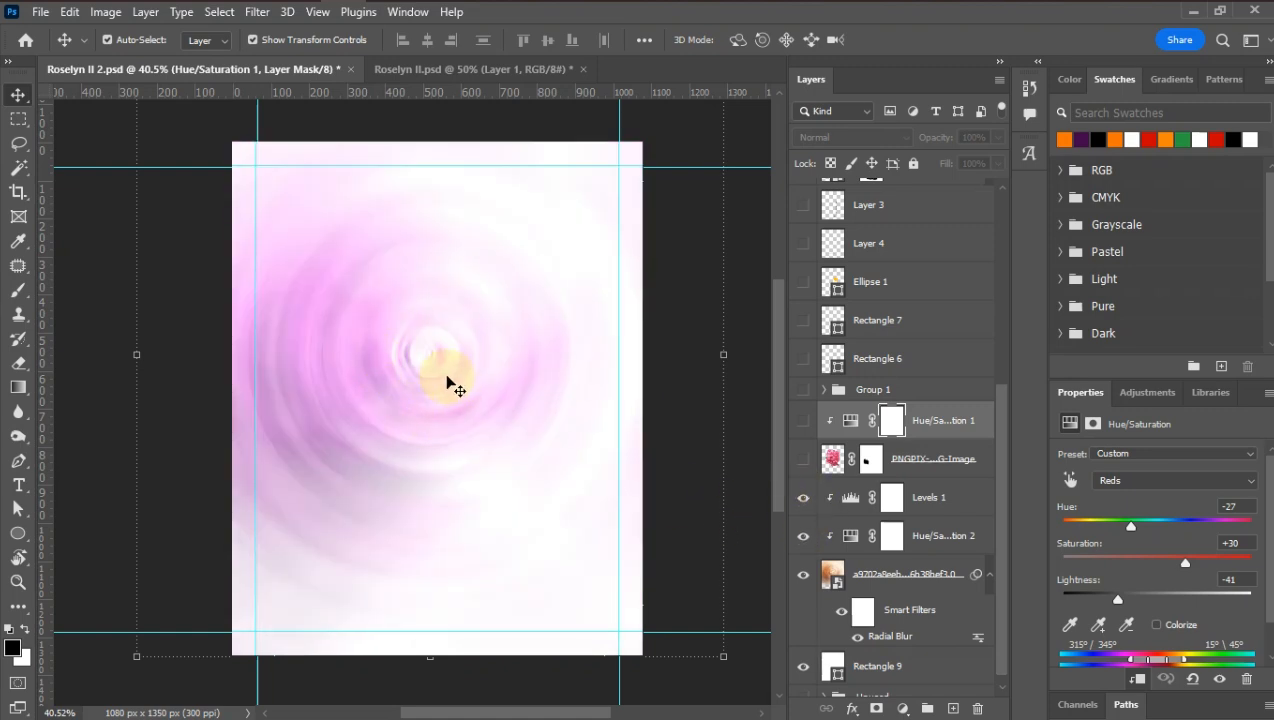
pyautogui.scroll(-3, 447, 377)
pyautogui.scroll(4, 447, 377)
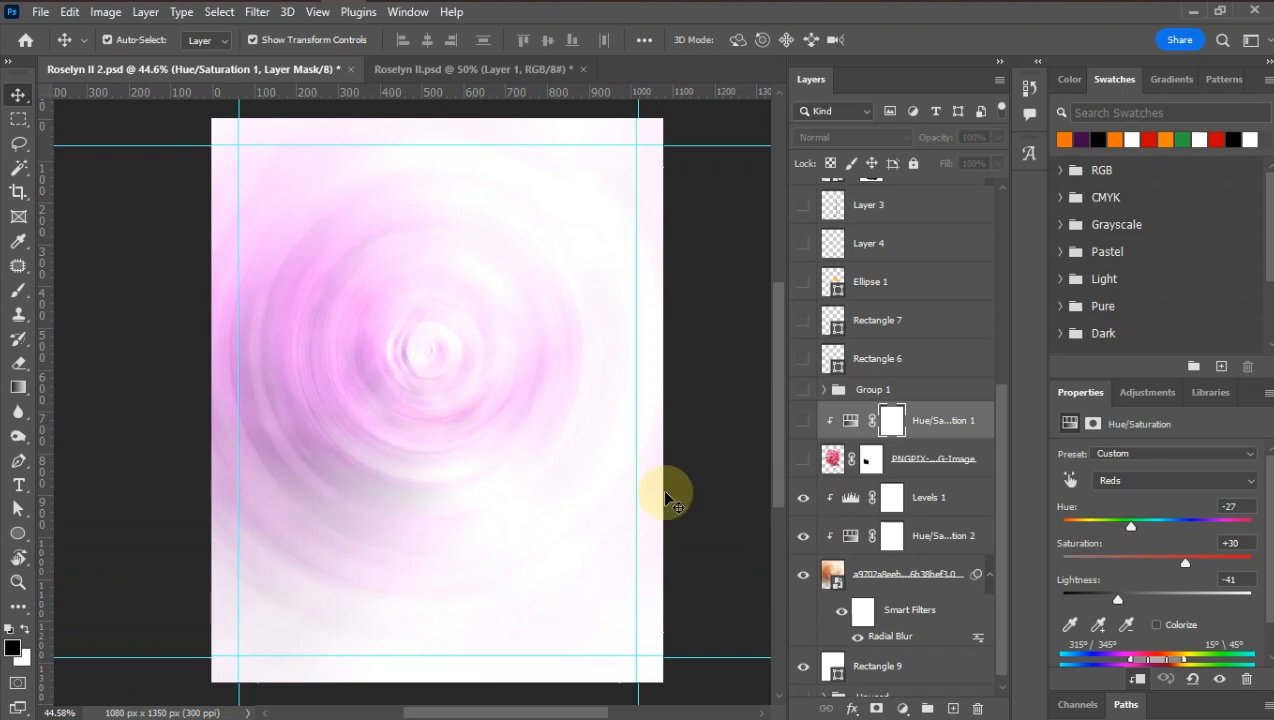
pyautogui.click(905, 708)
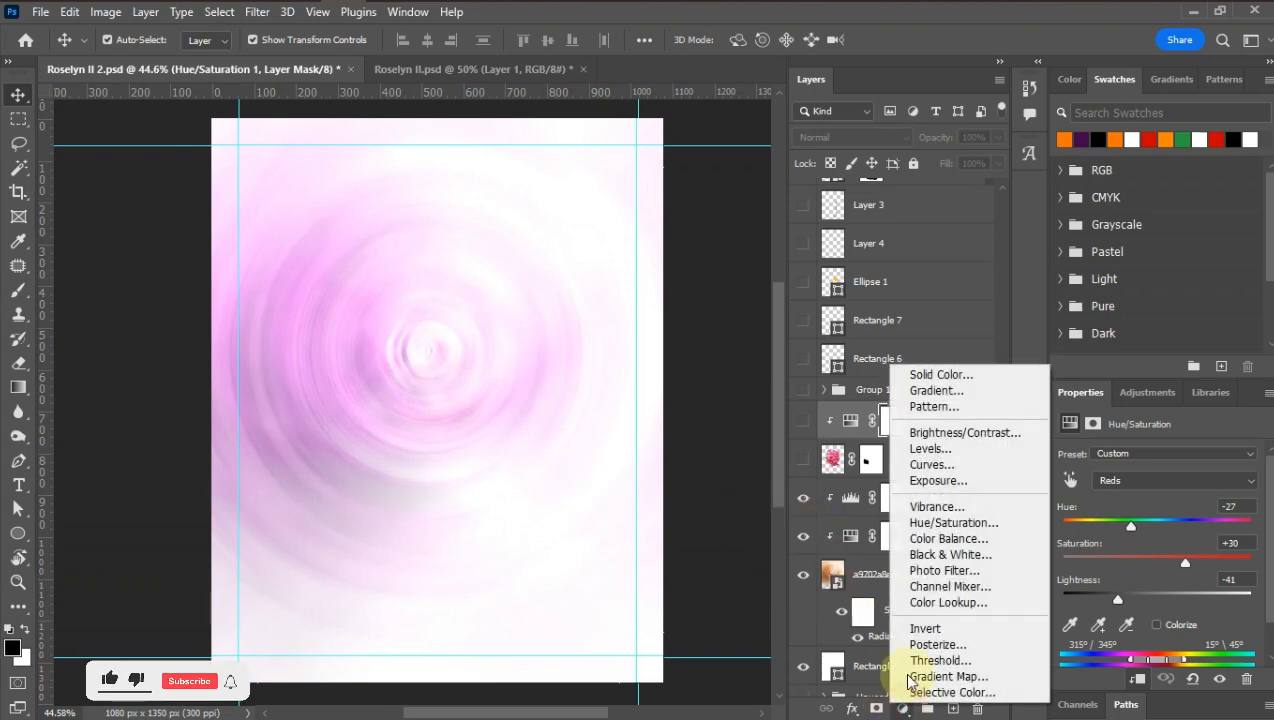
pyautogui.click(823, 422)
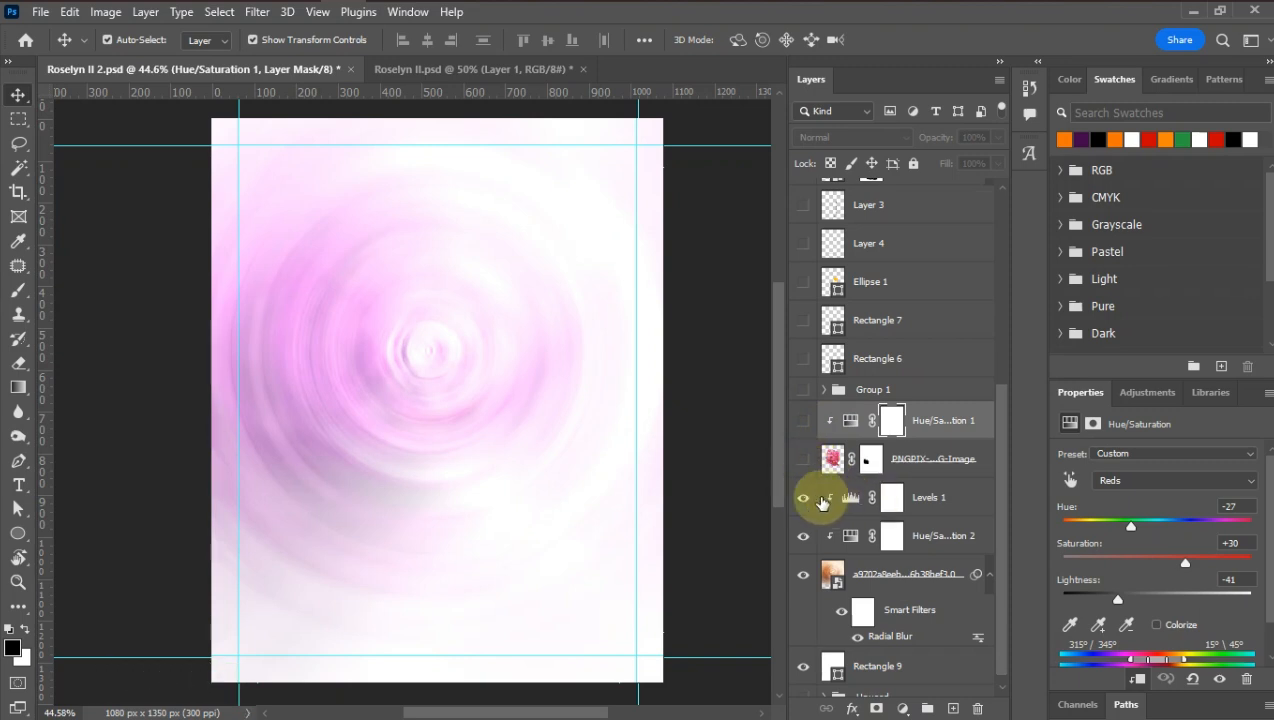
pyautogui.click(802, 497)
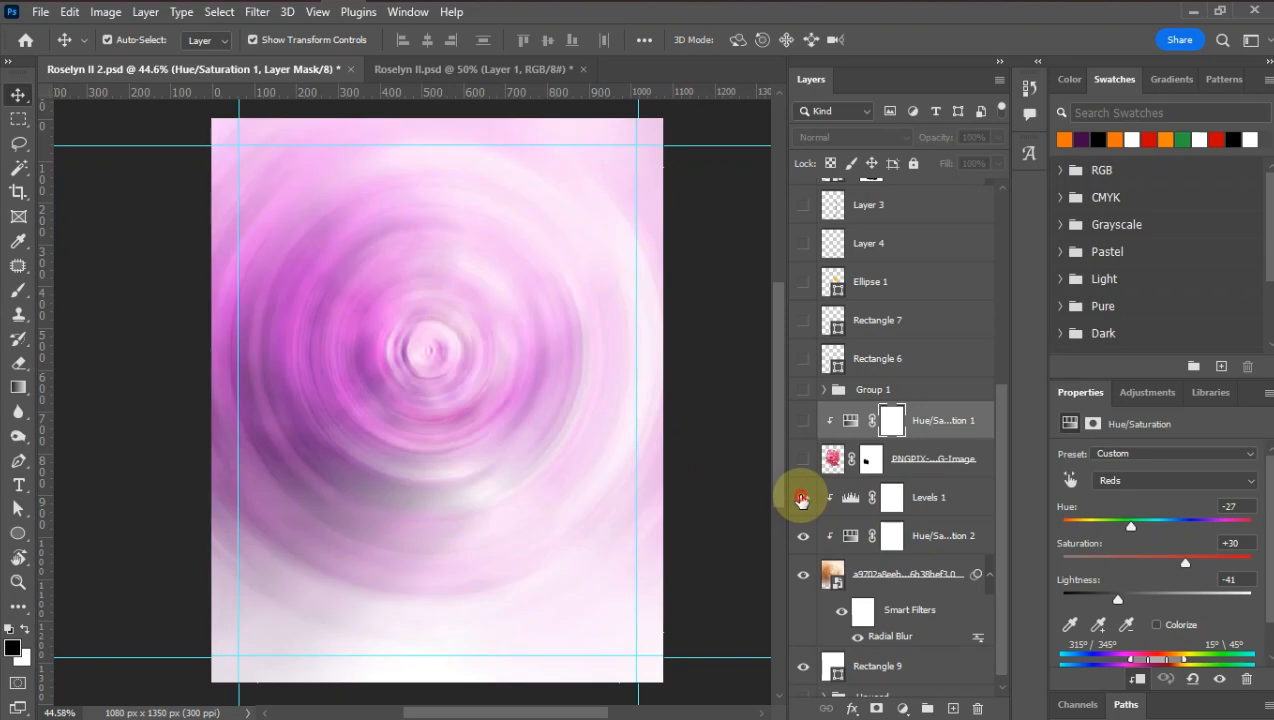
pyautogui.click(802, 497)
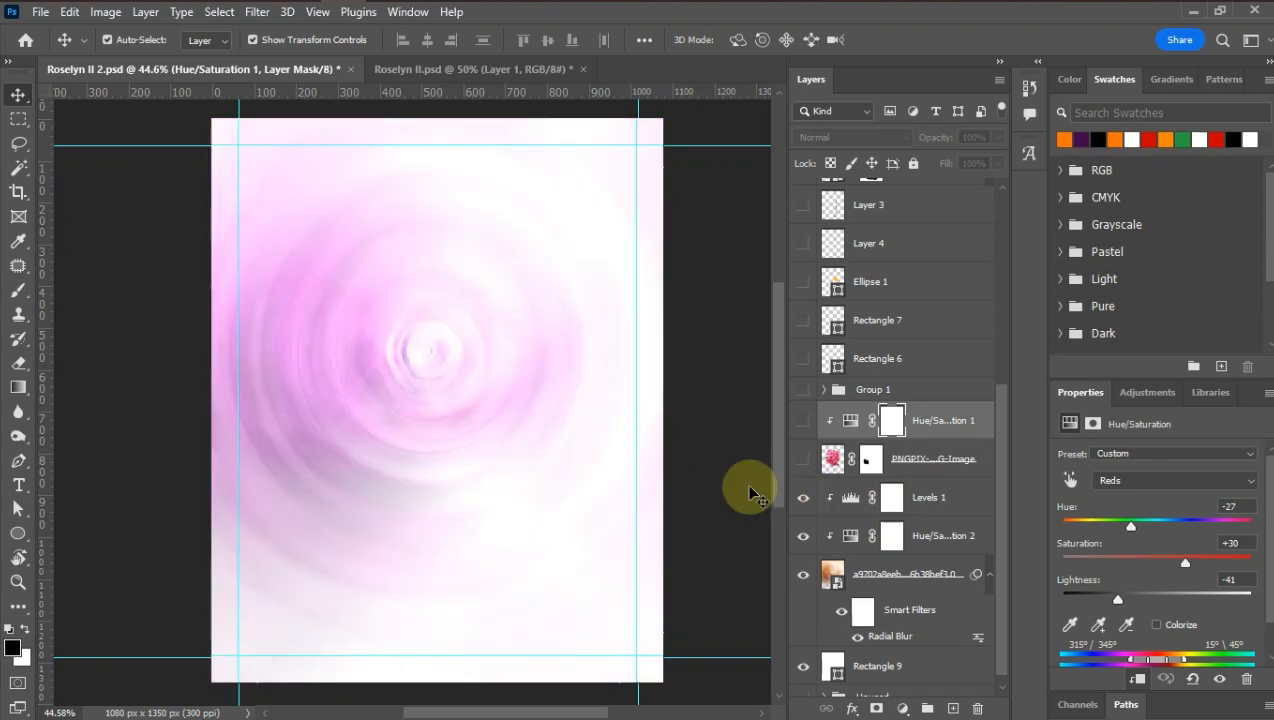
# Step: Show the pink rose image layer and examine its layer mask as a selection and on its own
pyautogui.click(802, 459)
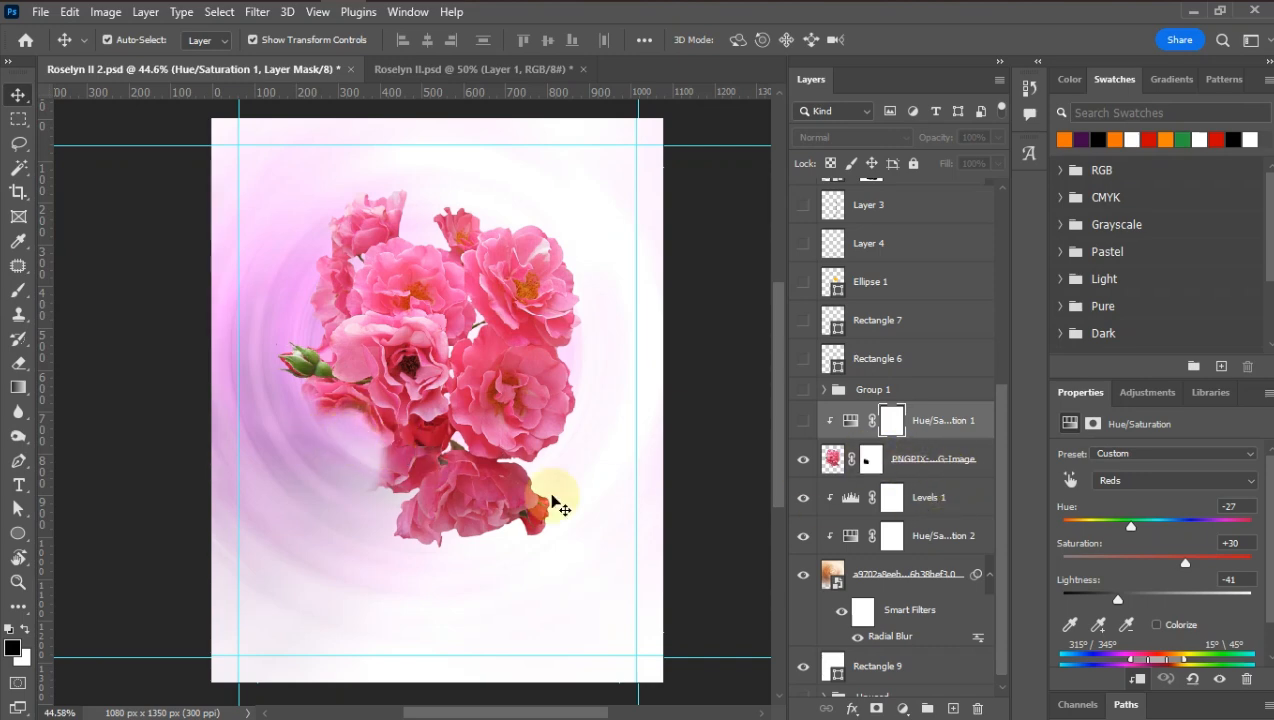
pyautogui.keyDown('ctrl'); pyautogui.click(866, 462); pyautogui.keyUp('ctrl')
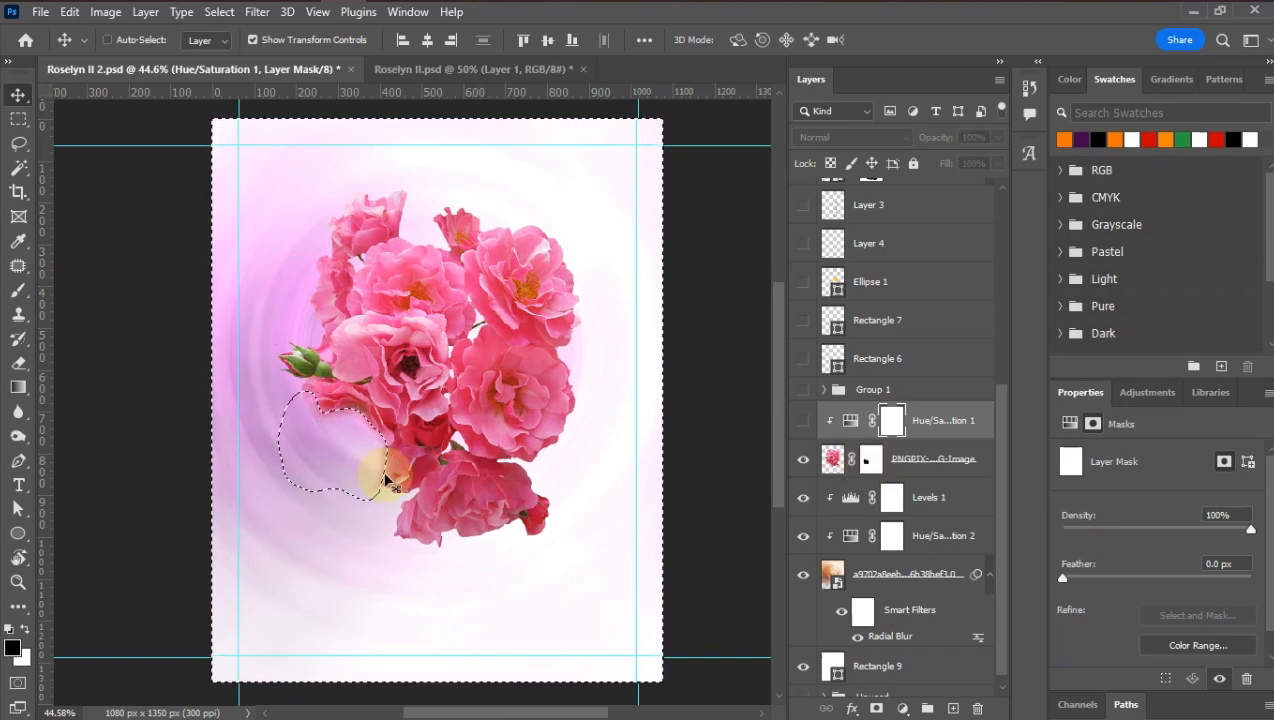
pyautogui.hotkey('ctrl', 'd')
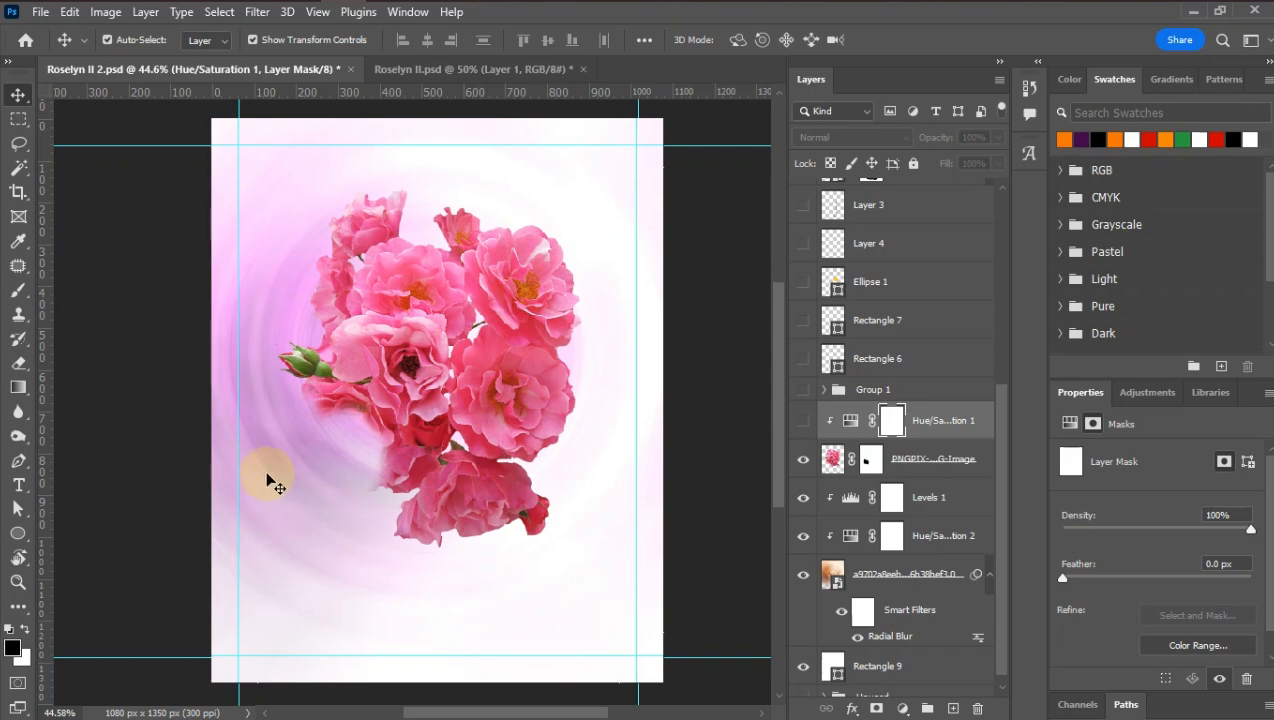
pyautogui.keyDown('alt'); pyautogui.click(872, 462); pyautogui.keyUp('alt')
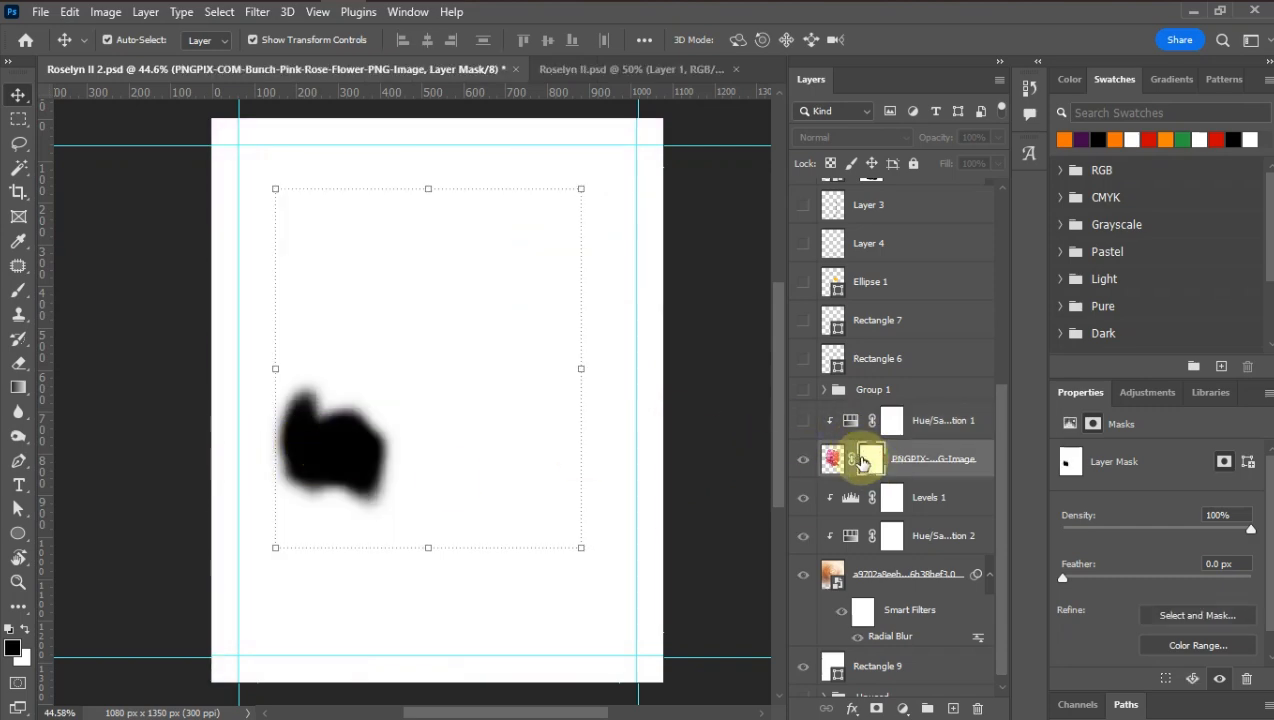
pyautogui.keyDown('alt'); pyautogui.click(866, 461); pyautogui.keyUp('alt')
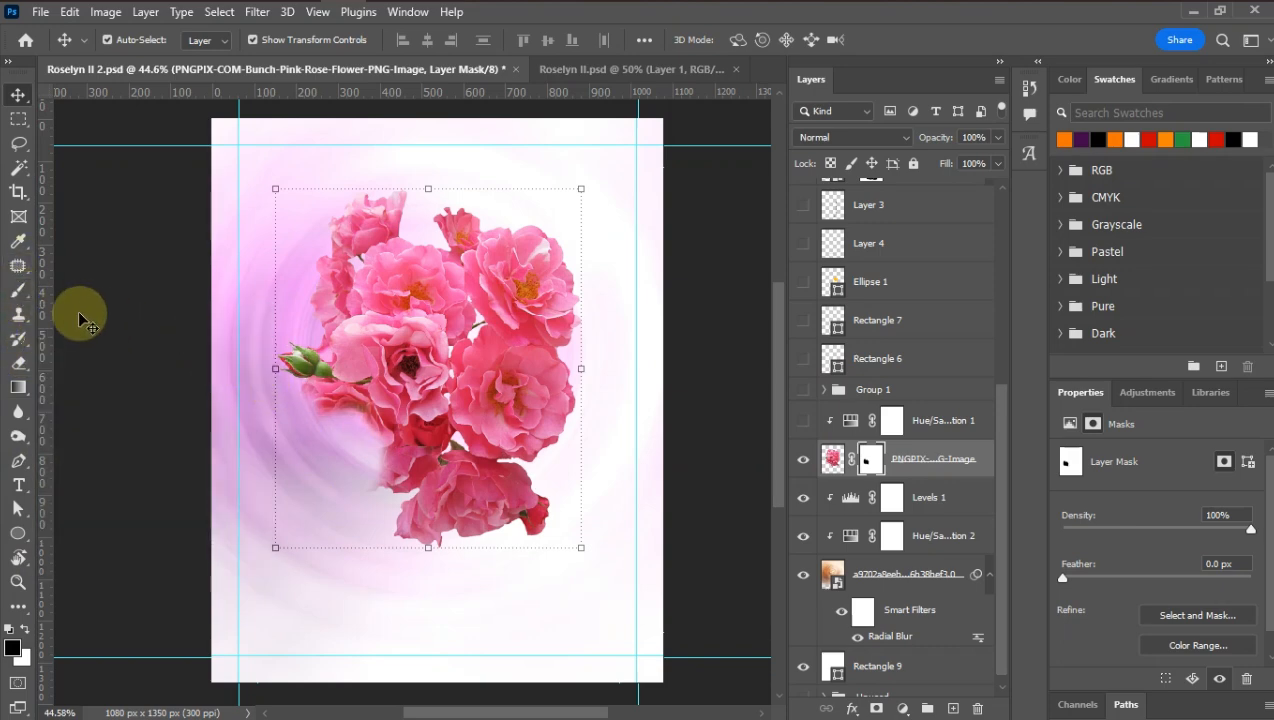
pyautogui.click(18, 337)
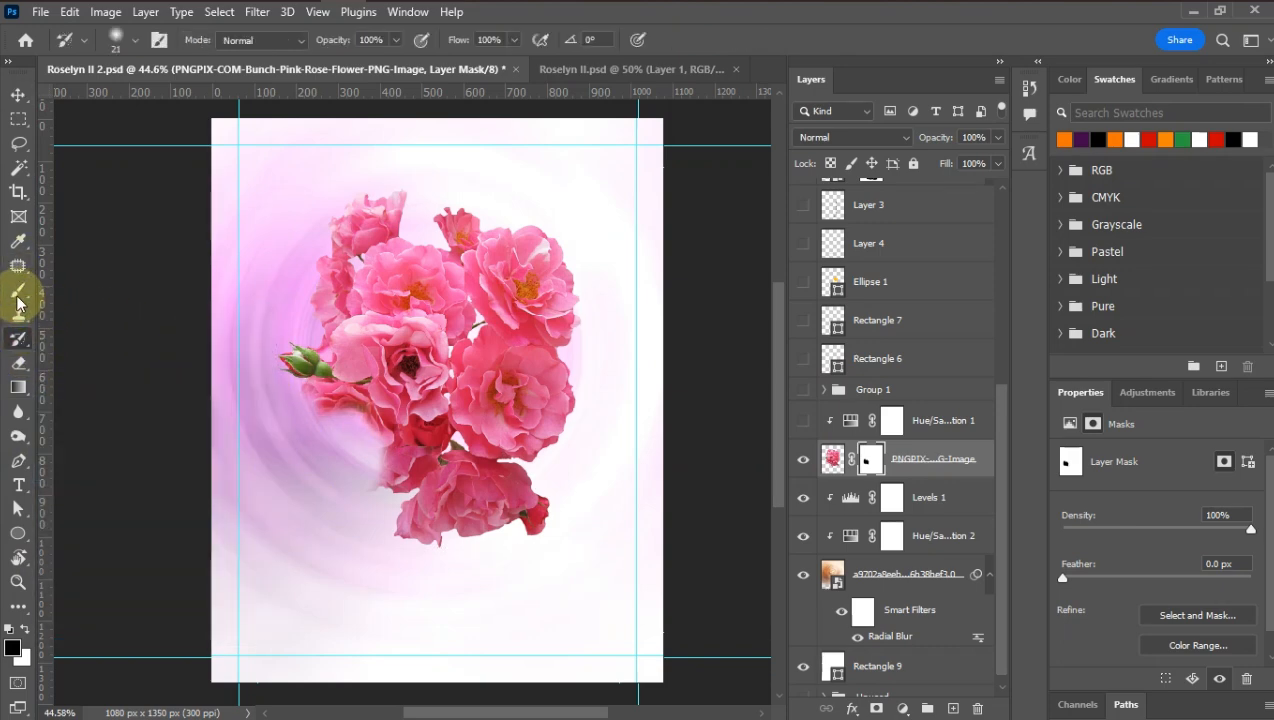
pyautogui.click(17, 293)
pyautogui.click(62, 290)
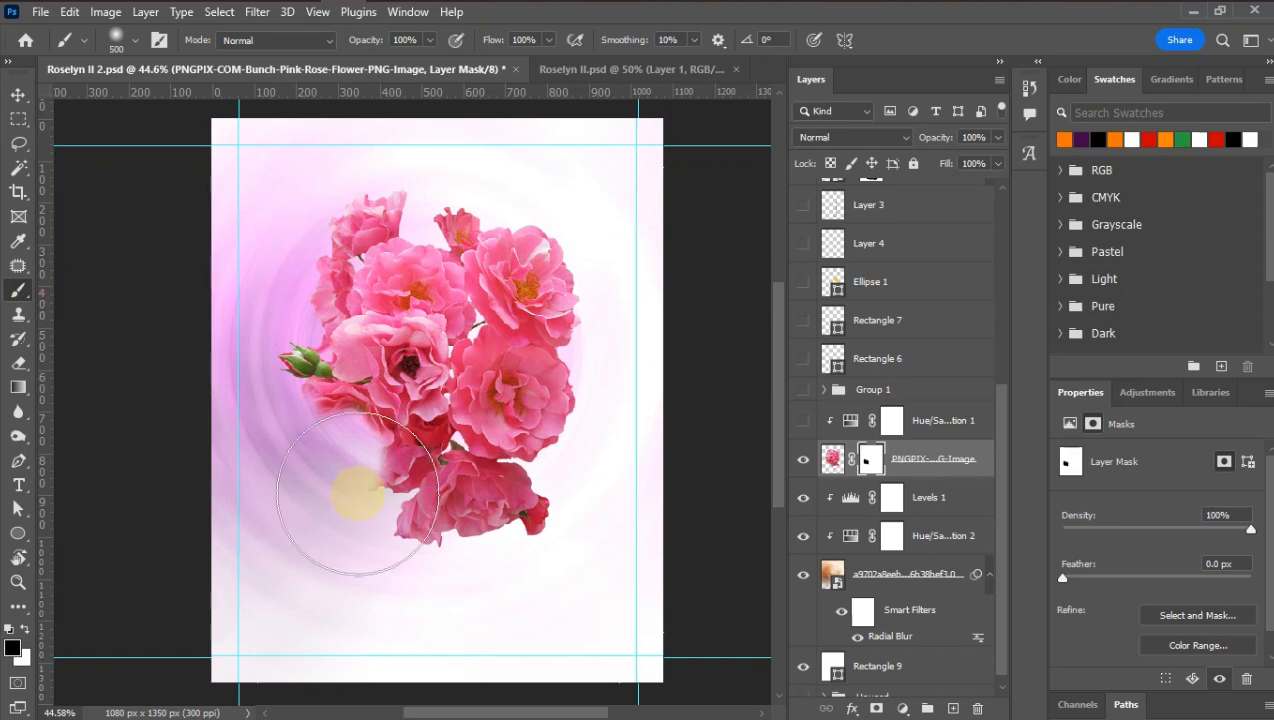
pyautogui.click(18, 95)
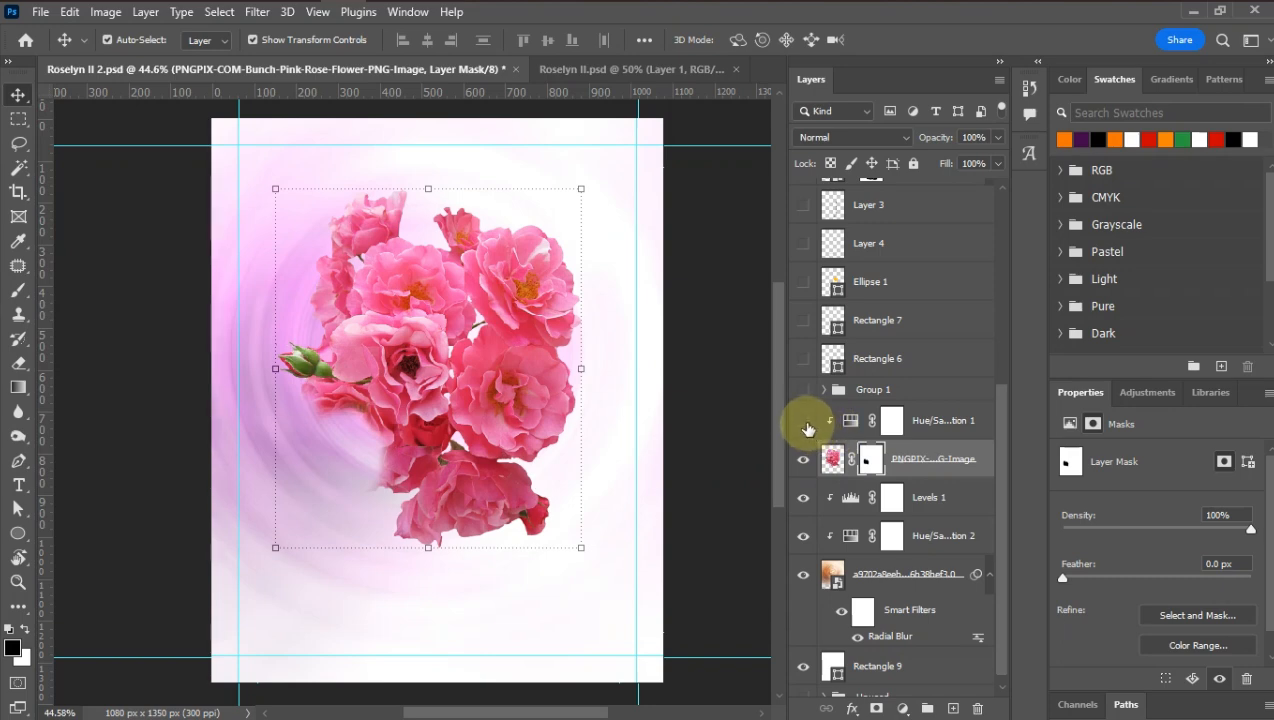
# Step: Show the Hue/Saturation 1 adjustment clipped to the rose image and the Group 1 portrait above it
pyautogui.click(803, 421)
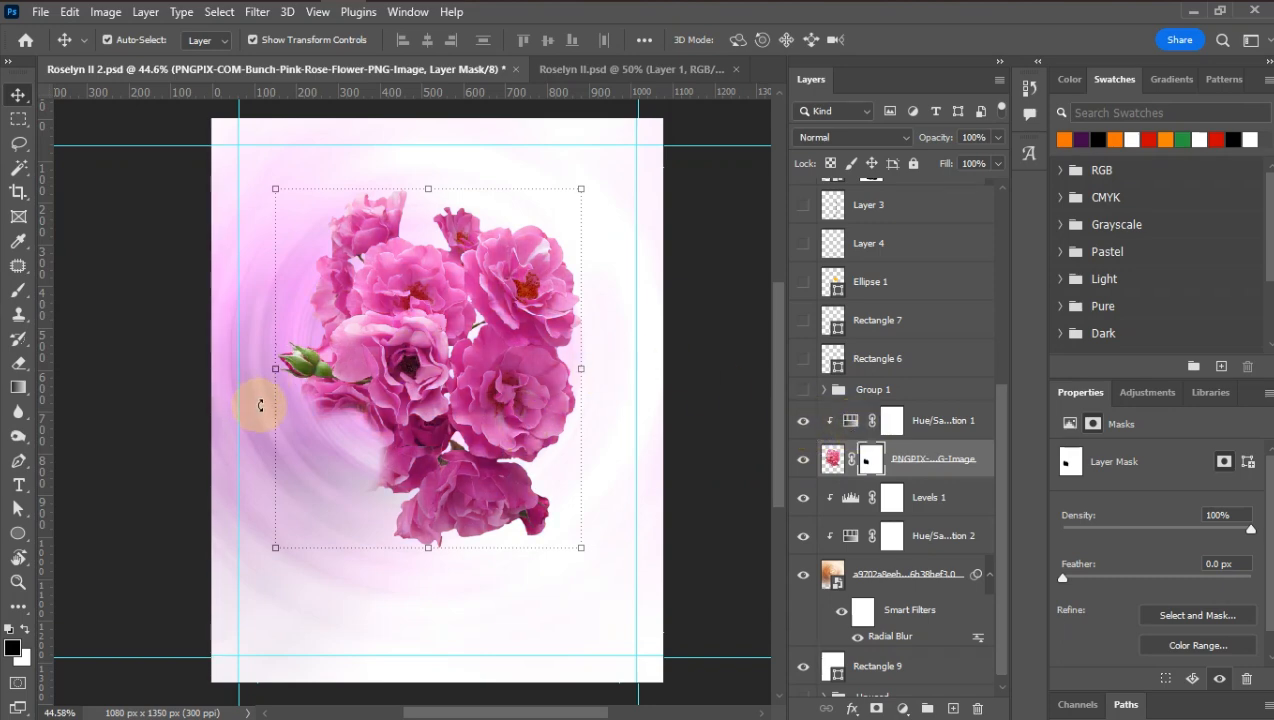
pyautogui.click(803, 390)
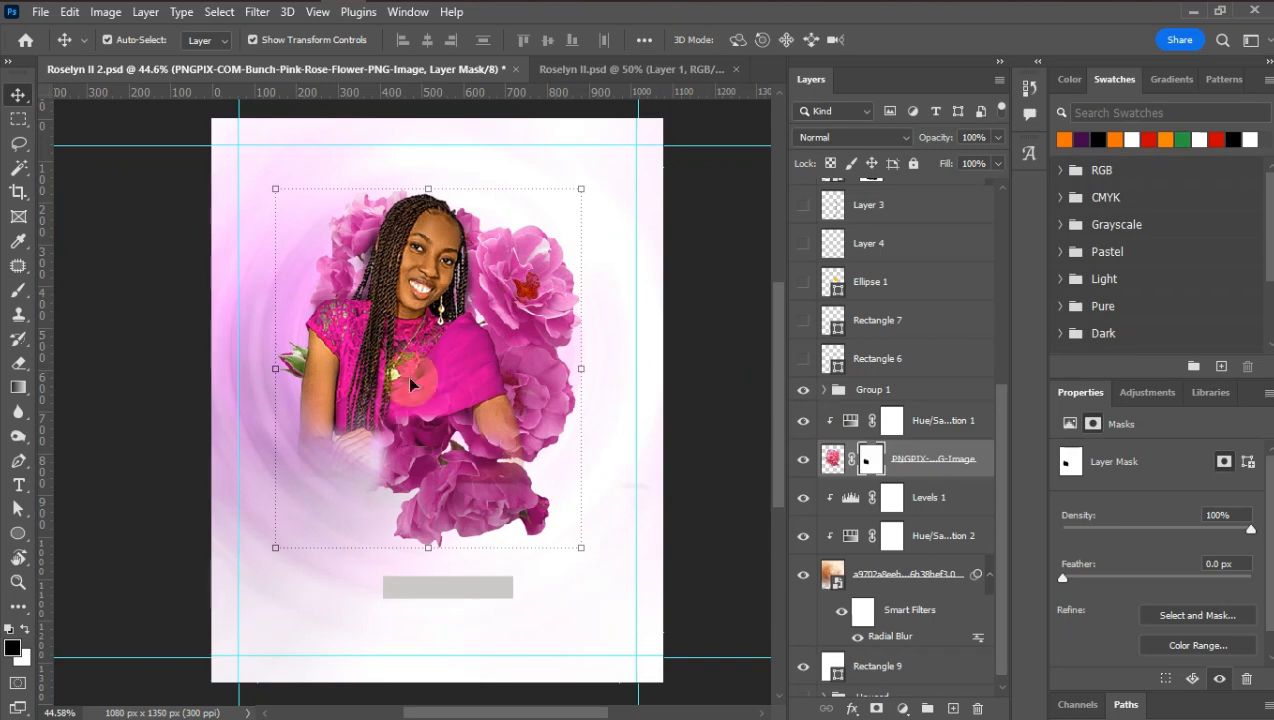
pyautogui.scroll(4, 380, 384)
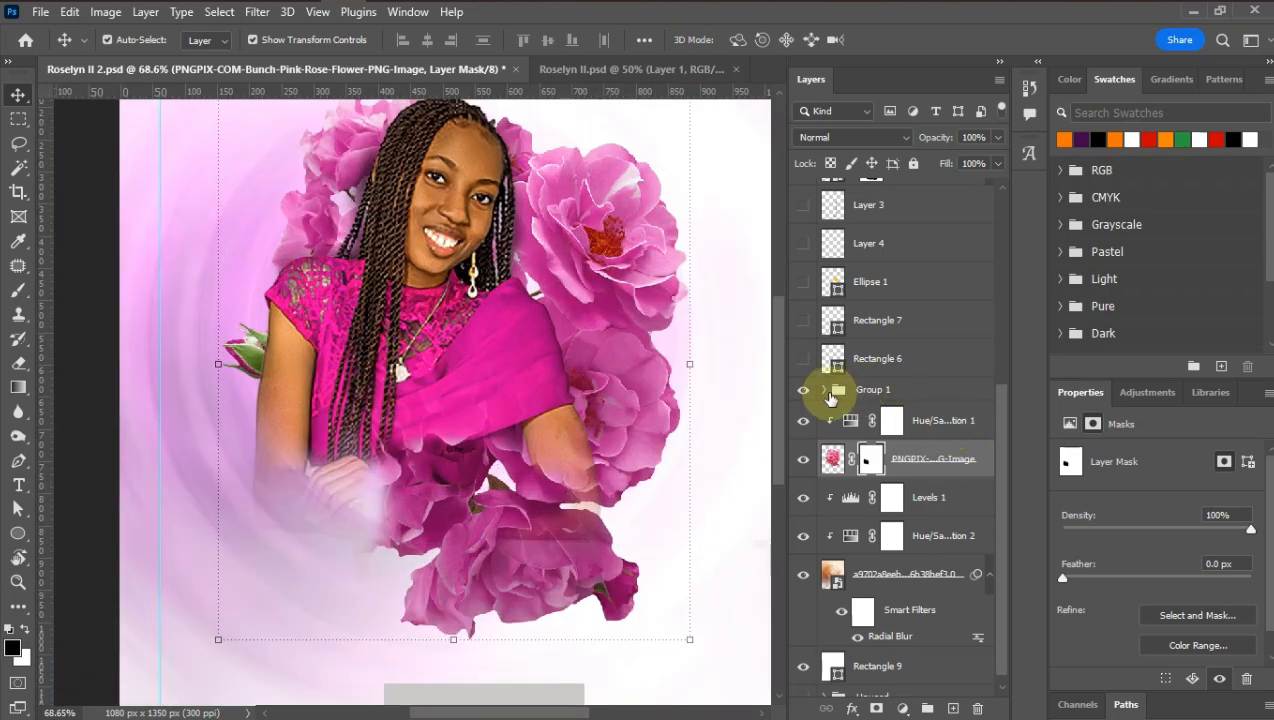
# Step: Inside Group 1, compare the portrait's dress colour with and without the Hue/Saturation 3 adjustment, and collapse the group again
pyautogui.click(825, 390)
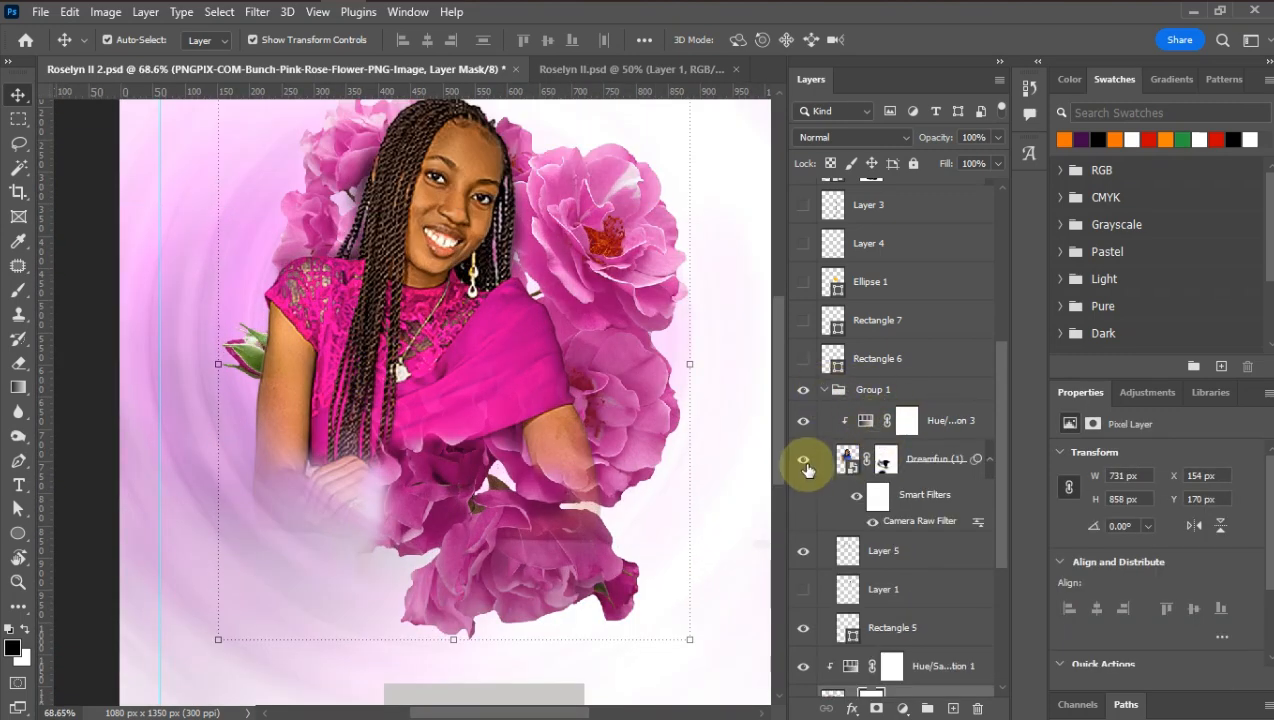
pyautogui.click(803, 421)
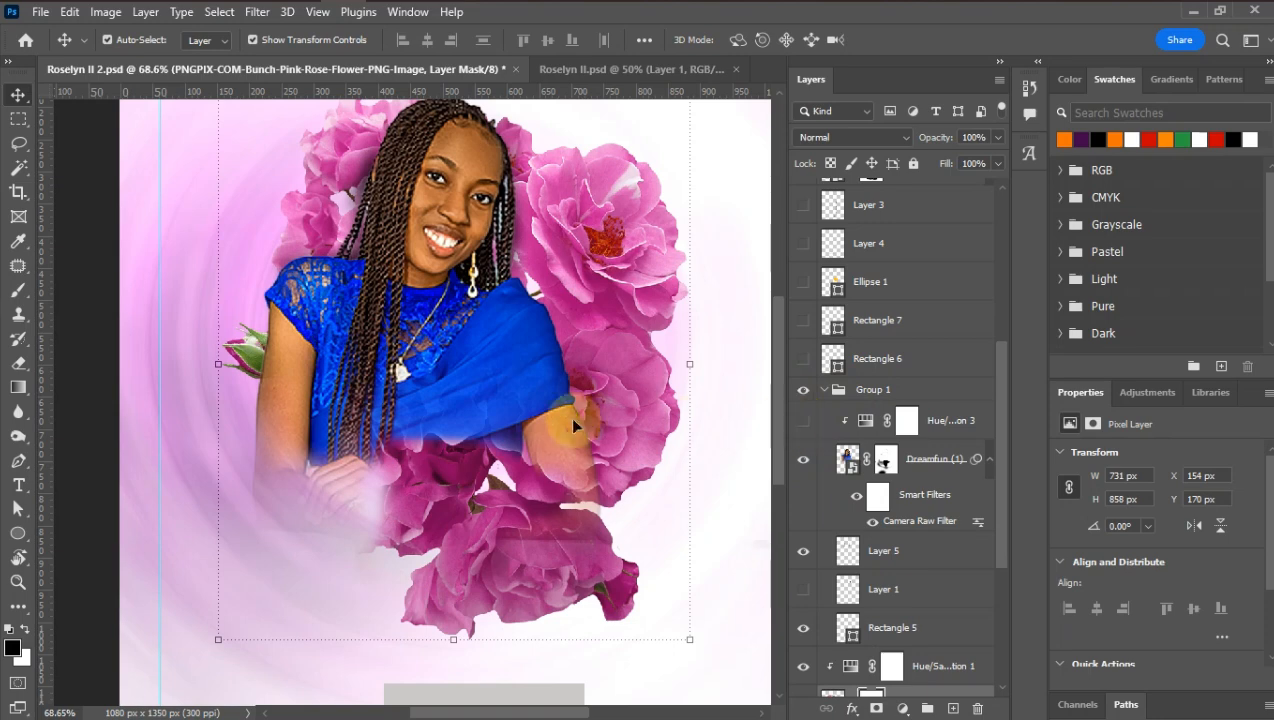
pyautogui.scroll(-4, 497, 403)
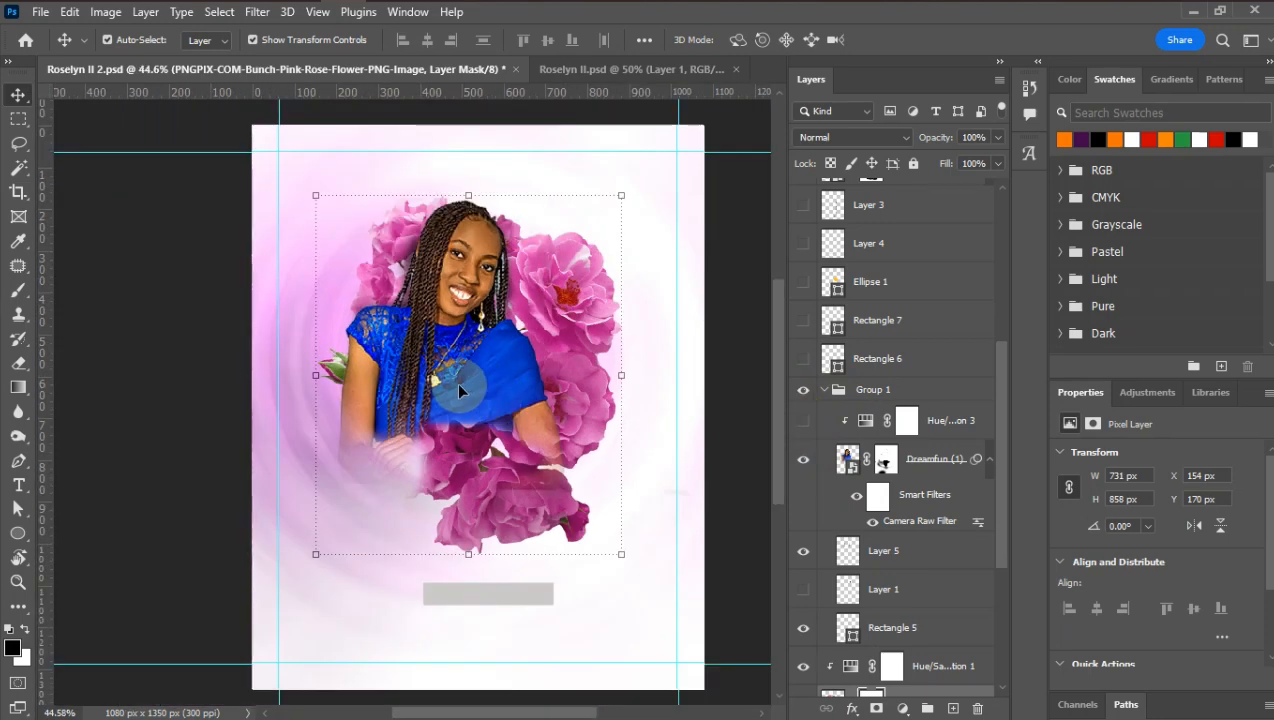
pyautogui.scroll(2, 456, 385)
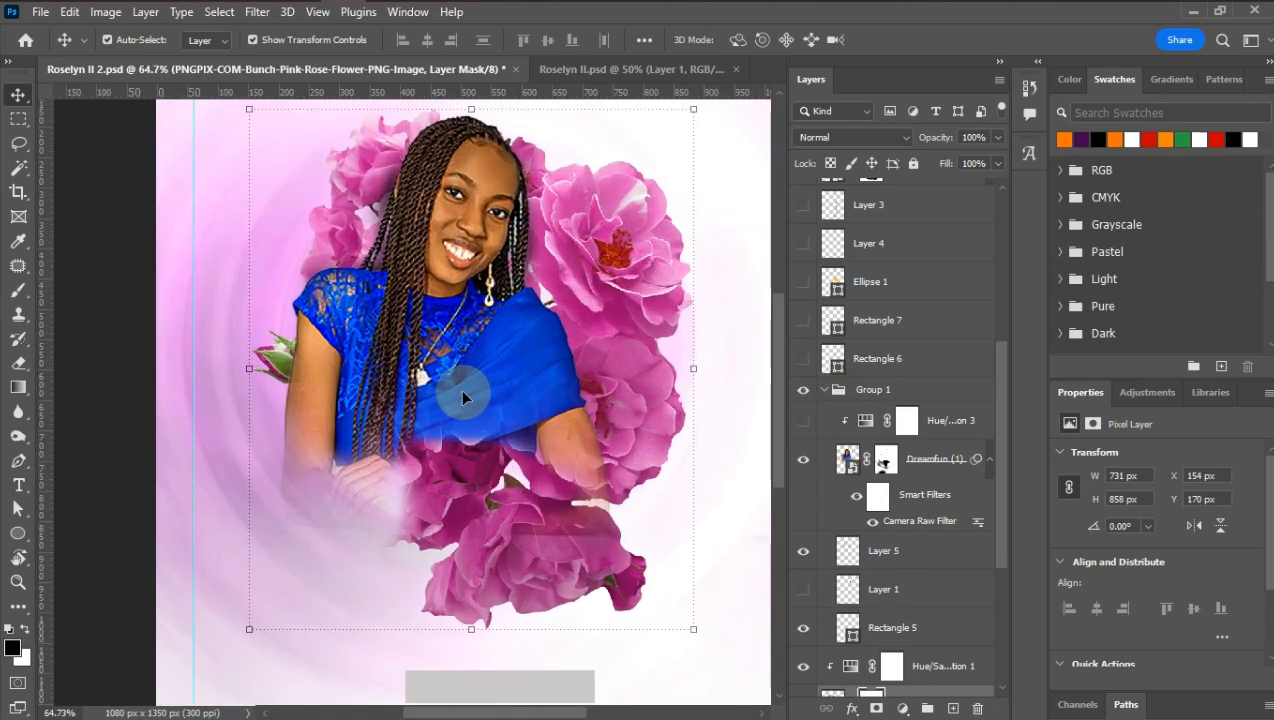
pyautogui.click(802, 422)
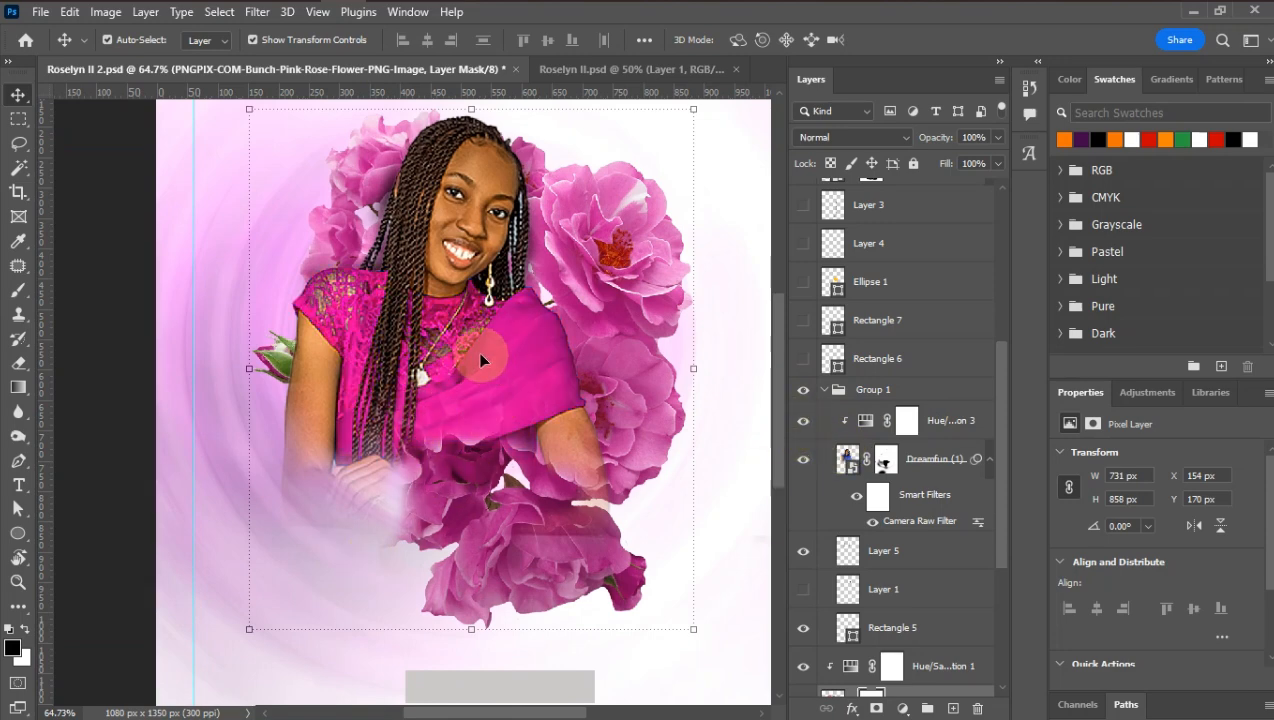
pyautogui.scroll(-3, 510, 392)
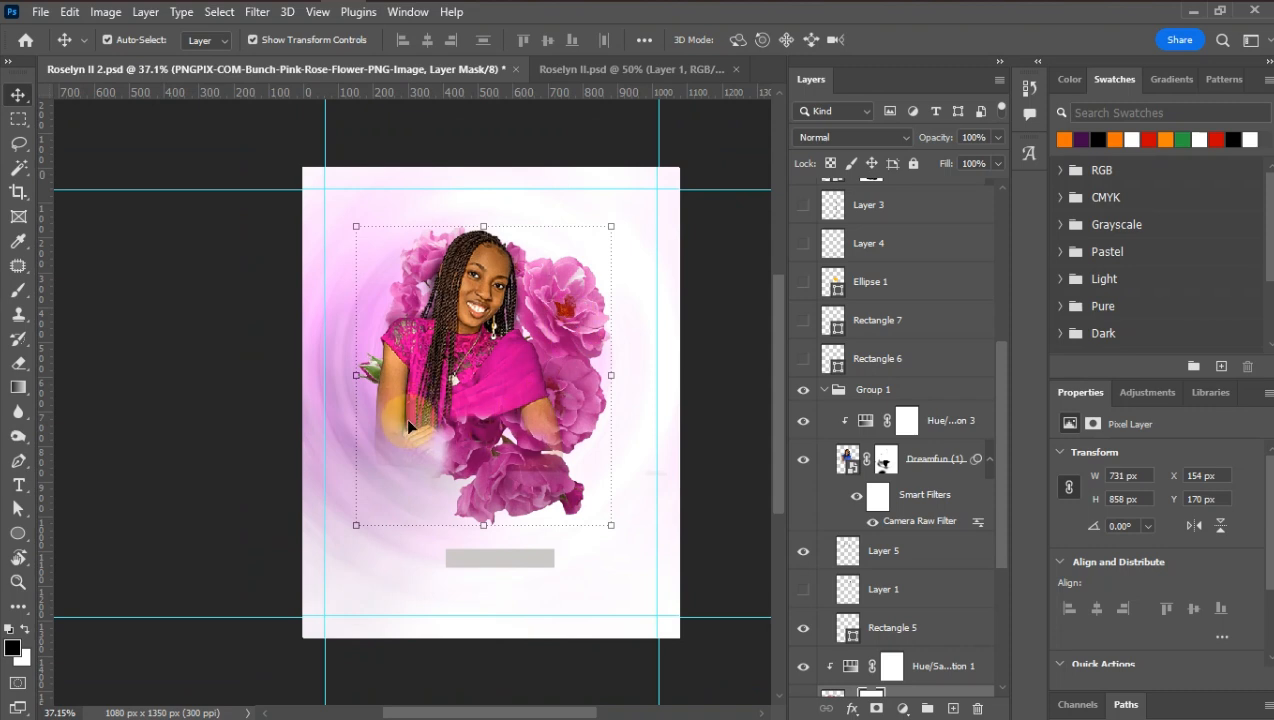
pyautogui.click(822, 390)
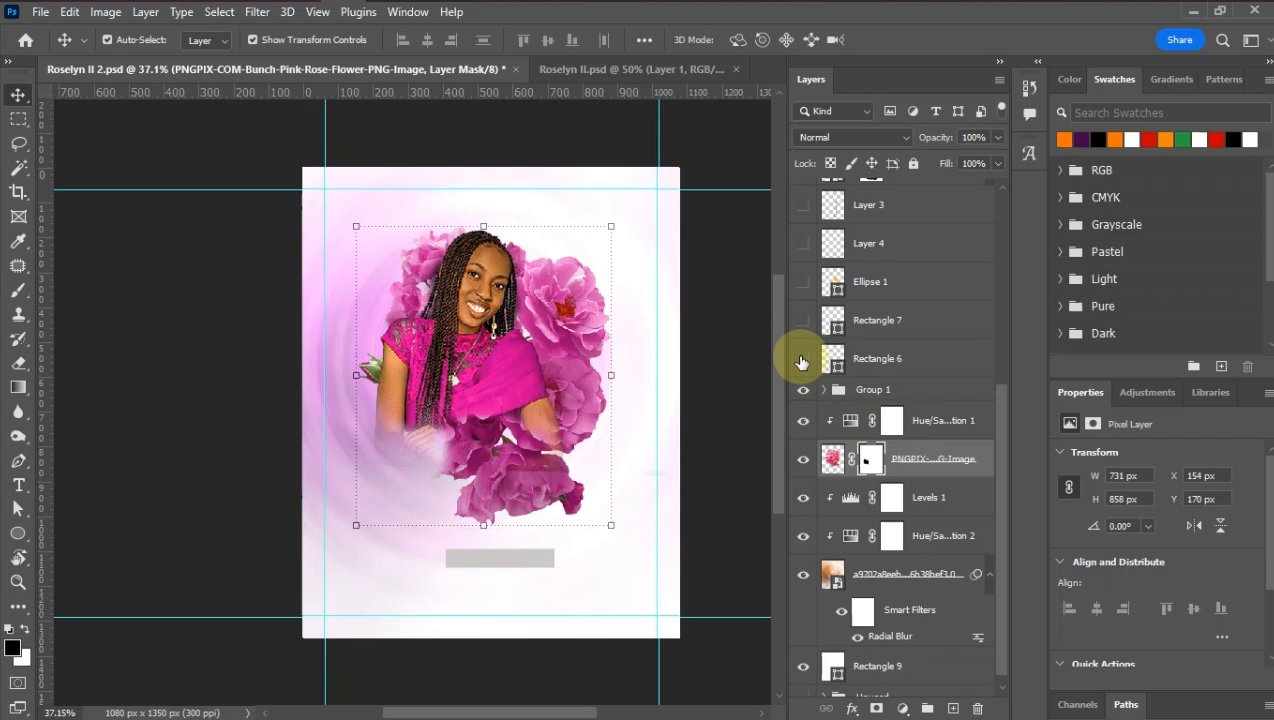
# Step: Show the Rectangle 6, Rectangle 7, Ellipse 1, Layer 4 and Layer 3 layers above Group 1
pyautogui.click(802, 359)
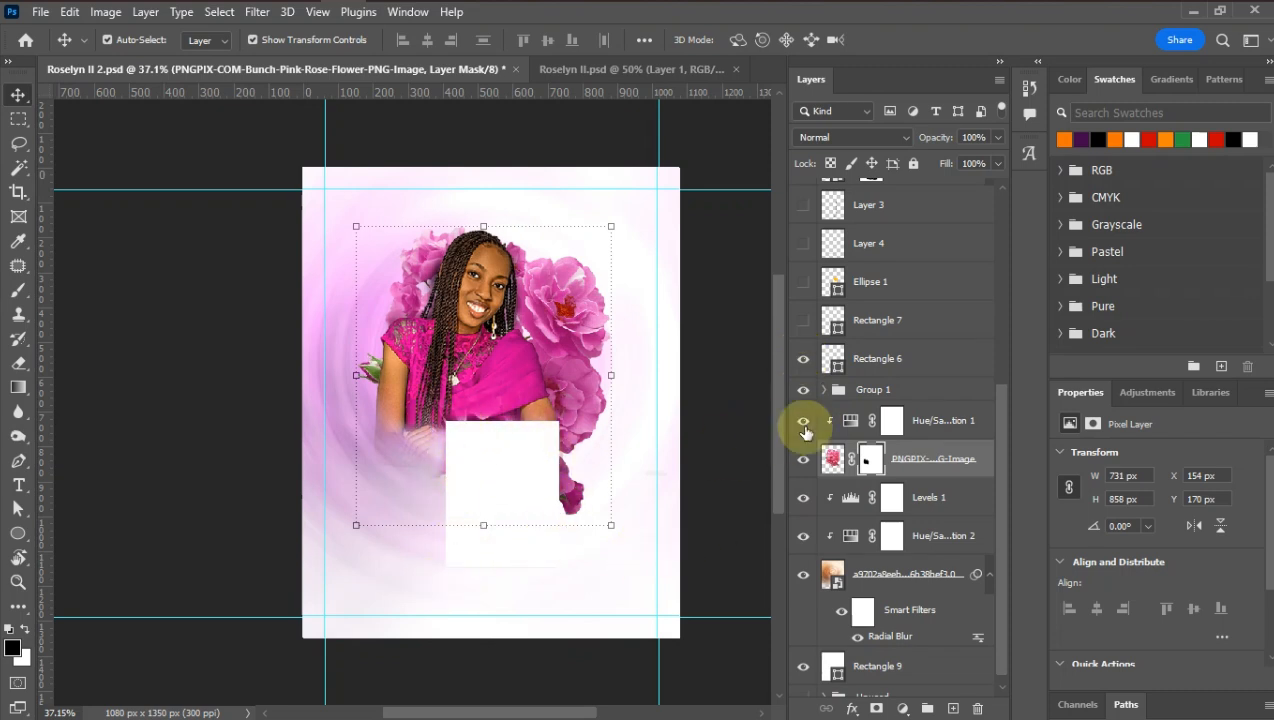
pyautogui.click(801, 320)
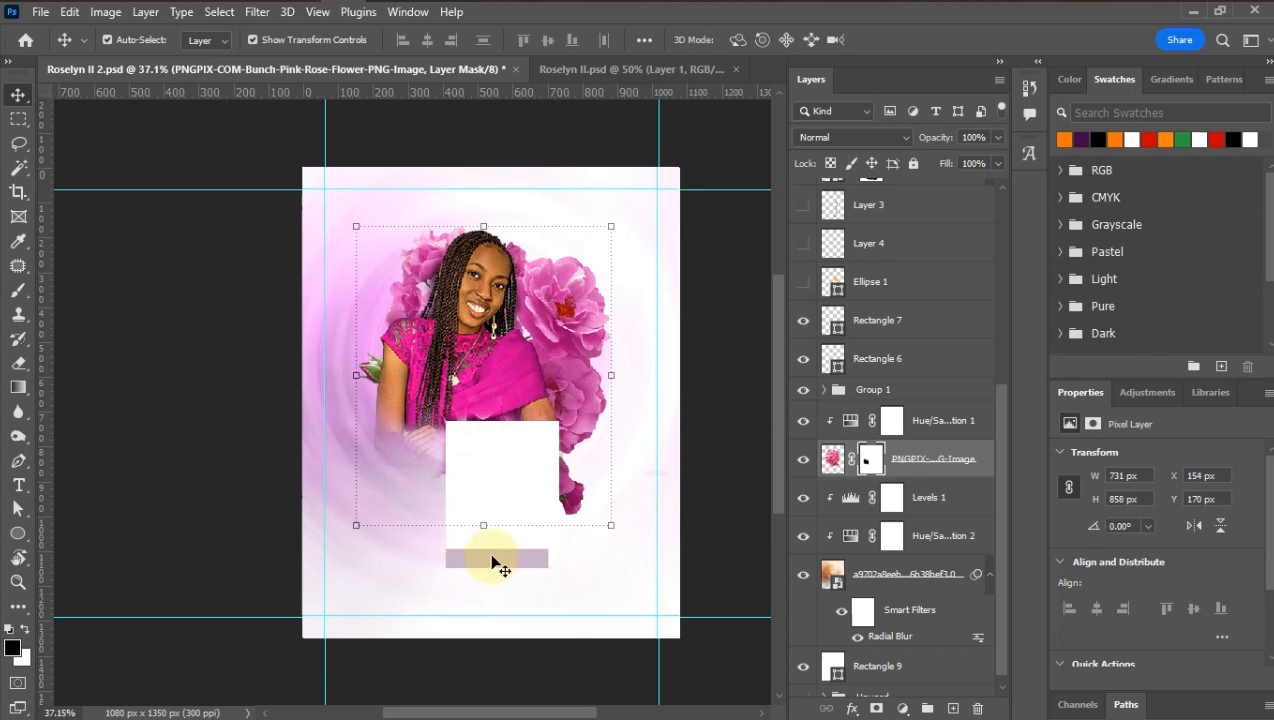
pyautogui.click(801, 287)
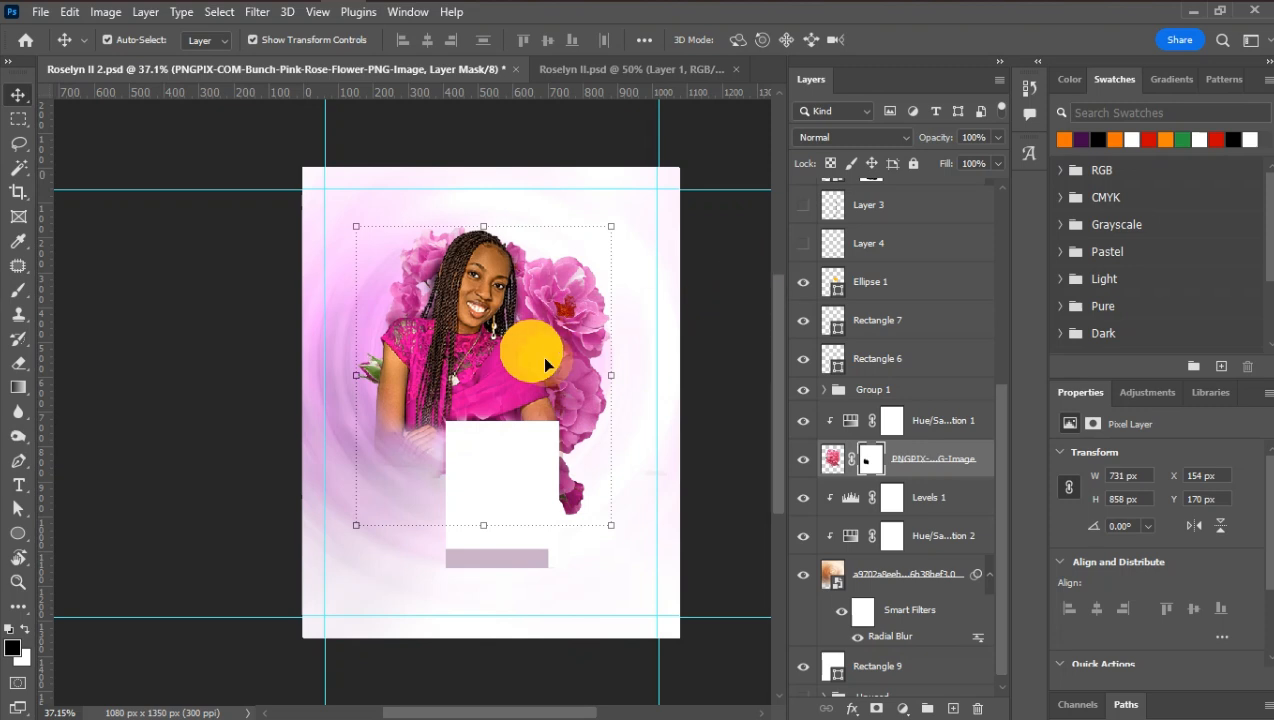
pyautogui.click(801, 245)
pyautogui.click(801, 207)
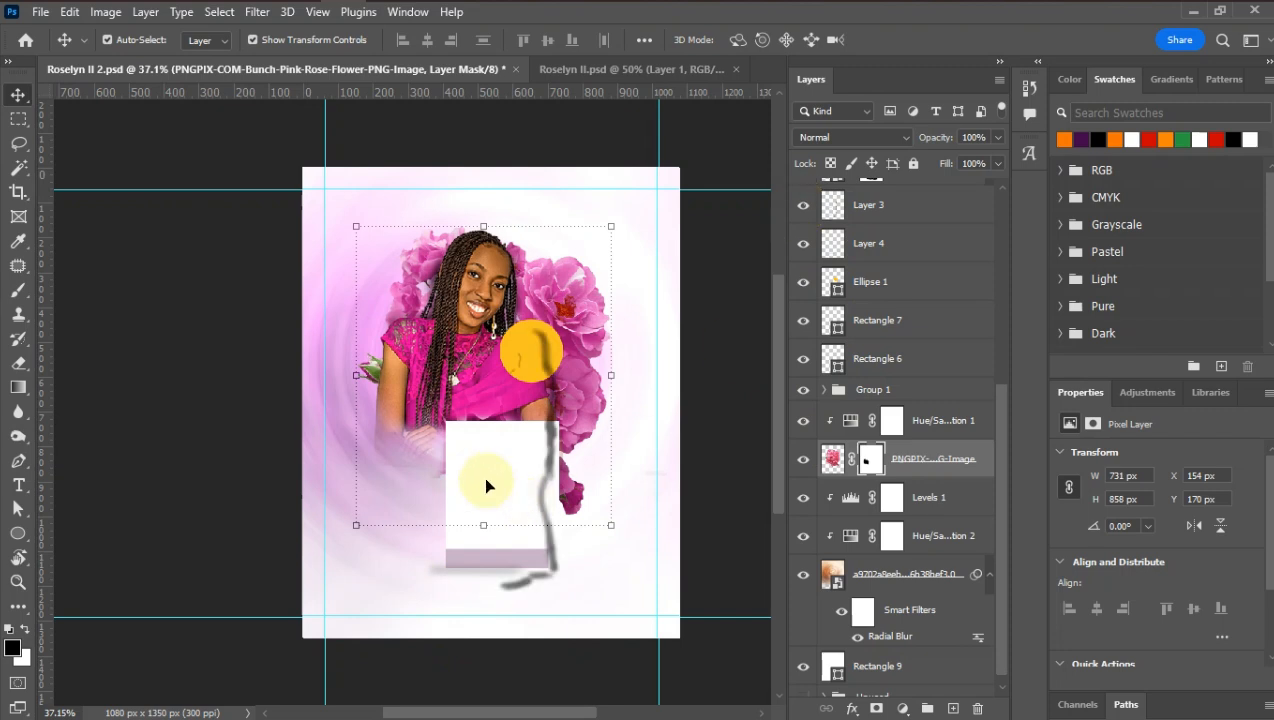
# Step: Show the full-length portrait layer above Layer 3 and examine it up close against the yellow circle
pyautogui.moveTo(1003, 430); pyautogui.dragTo(937, 321)
pyautogui.click(804, 260)
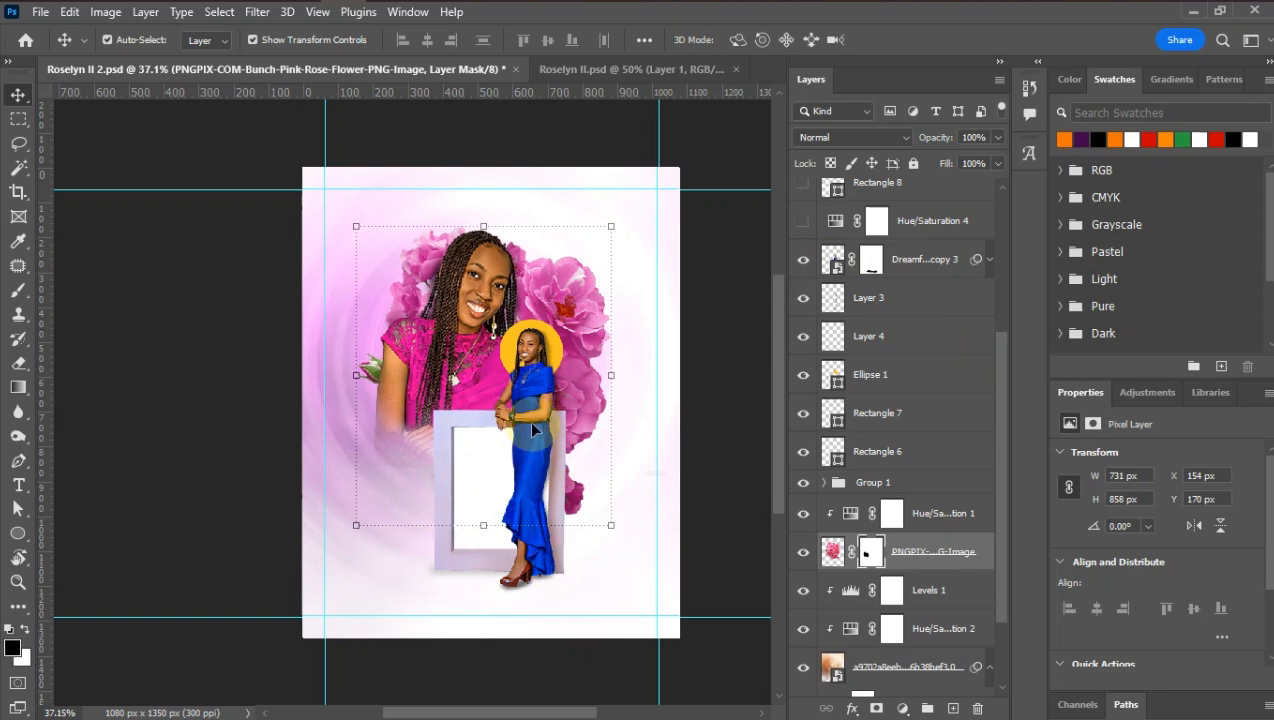
pyautogui.scroll(5, 531, 388)
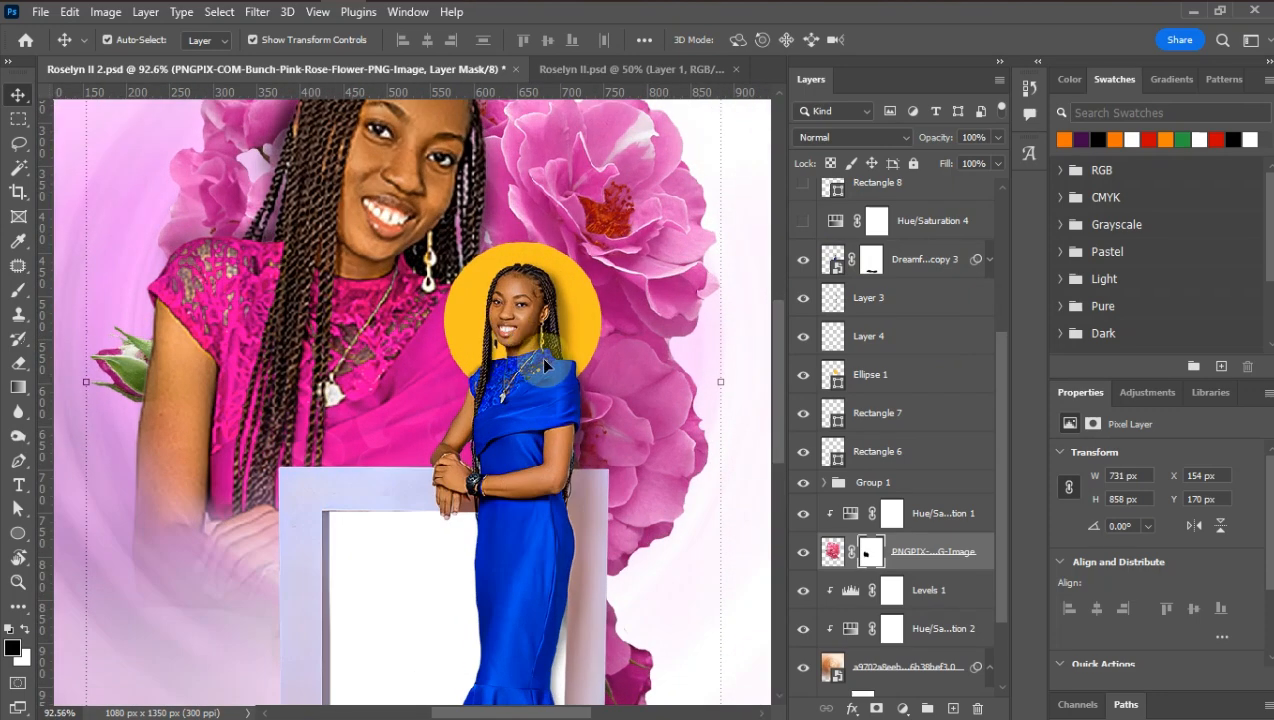
pyautogui.scroll(-3, 538, 432)
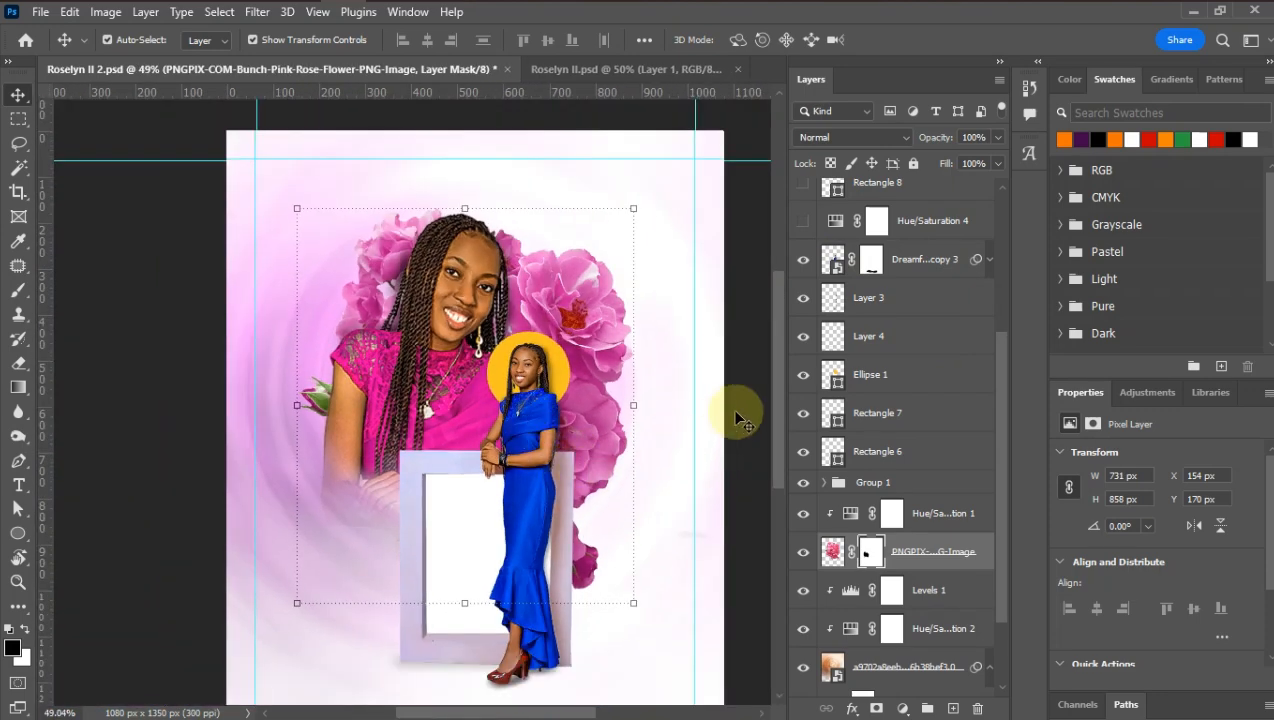
# Step: Show the Hue/Saturation 4 adjustment above the full-length portrait and compare the dress colour with and without it
pyautogui.click(803, 221)
pyautogui.scroll(-2, 535, 515)
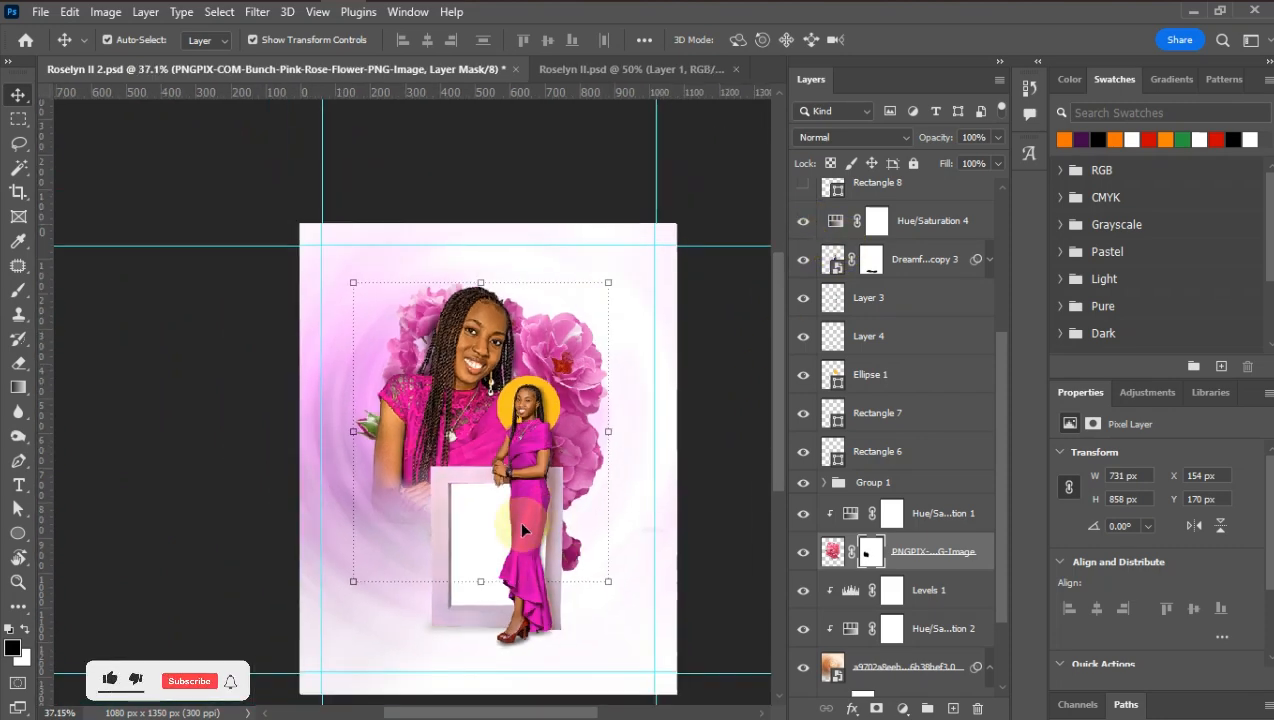
pyautogui.scroll(3, 524, 495)
pyautogui.scroll(2, 522, 482)
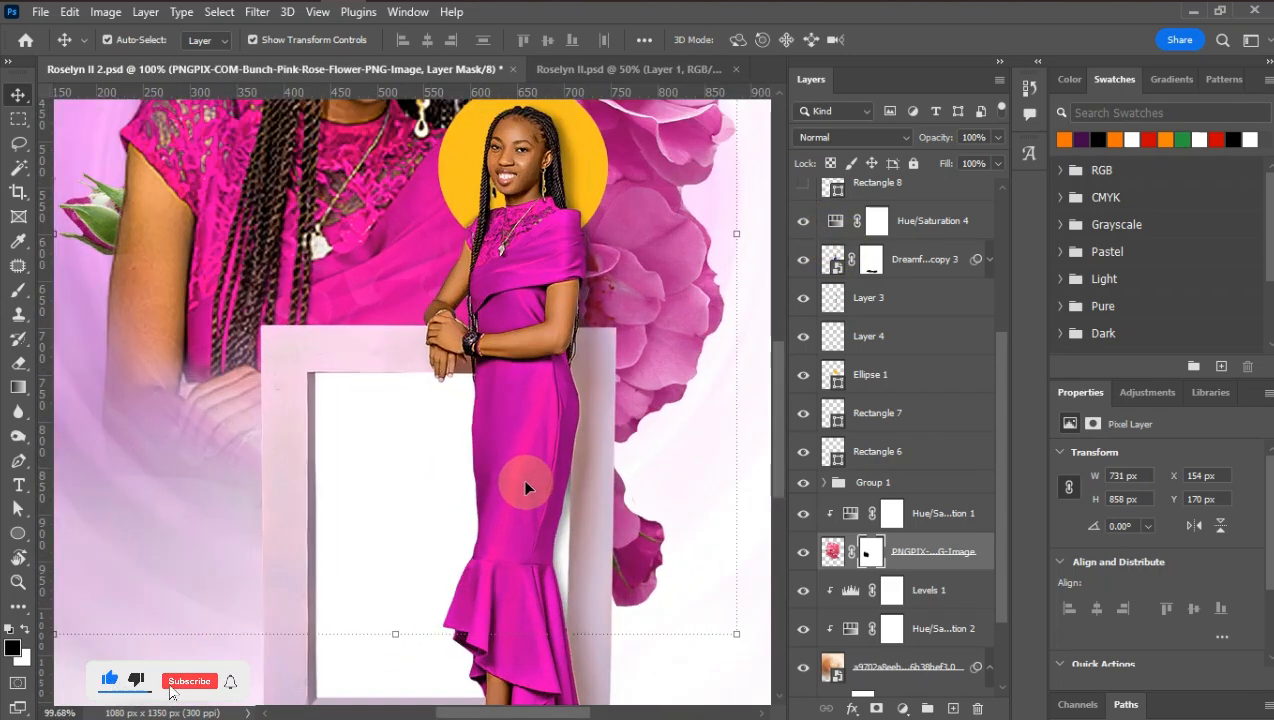
pyautogui.click(804, 221)
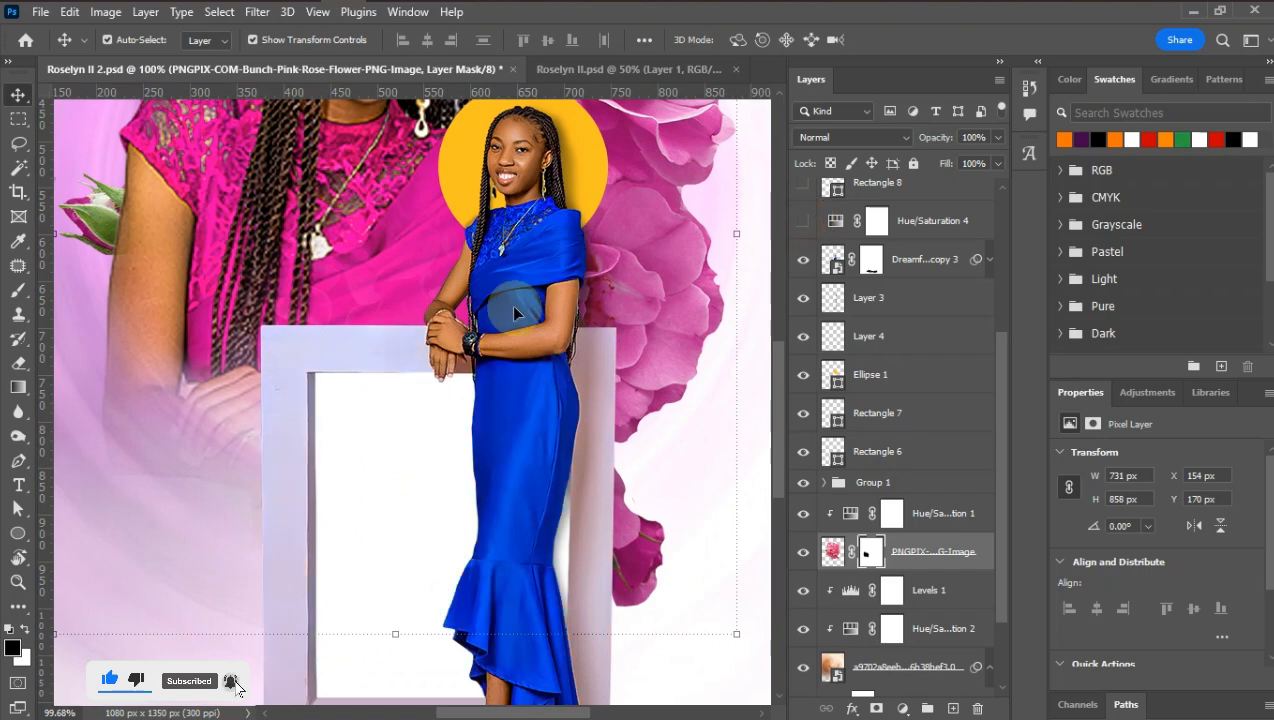
pyautogui.click(804, 221)
pyautogui.scroll(-1, 538, 383)
pyautogui.scroll(-2, 538, 383)
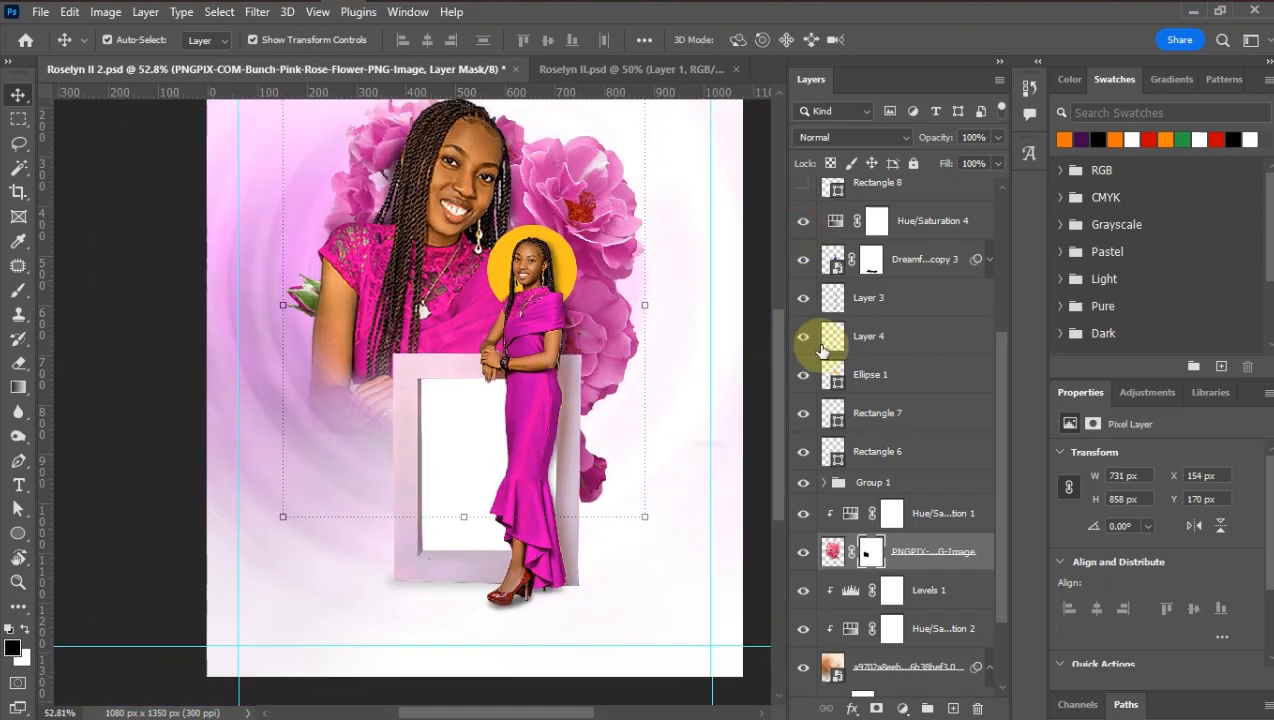
pyautogui.scroll(-1, 556, 361)
pyautogui.scroll(-1, 556, 361)
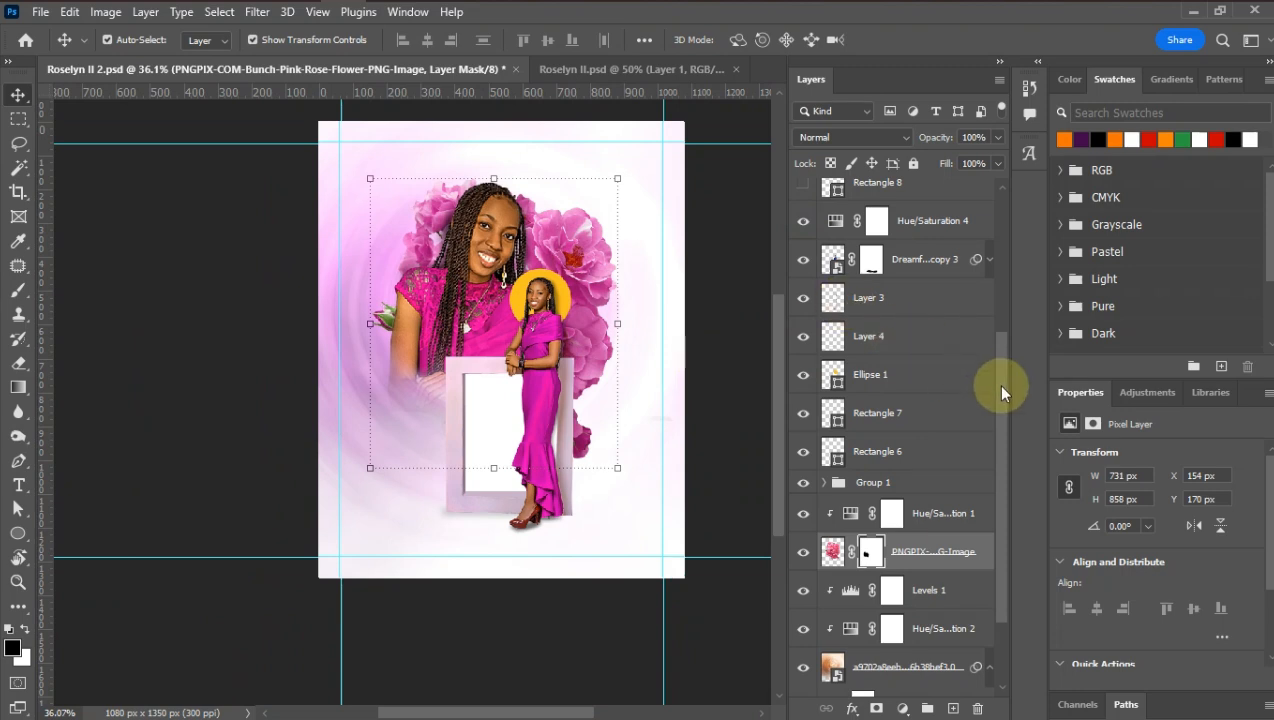
# Step: Show the Rectangle 8 shape and the celebrant's name text layer above it
pyautogui.scroll(2, 996, 383)
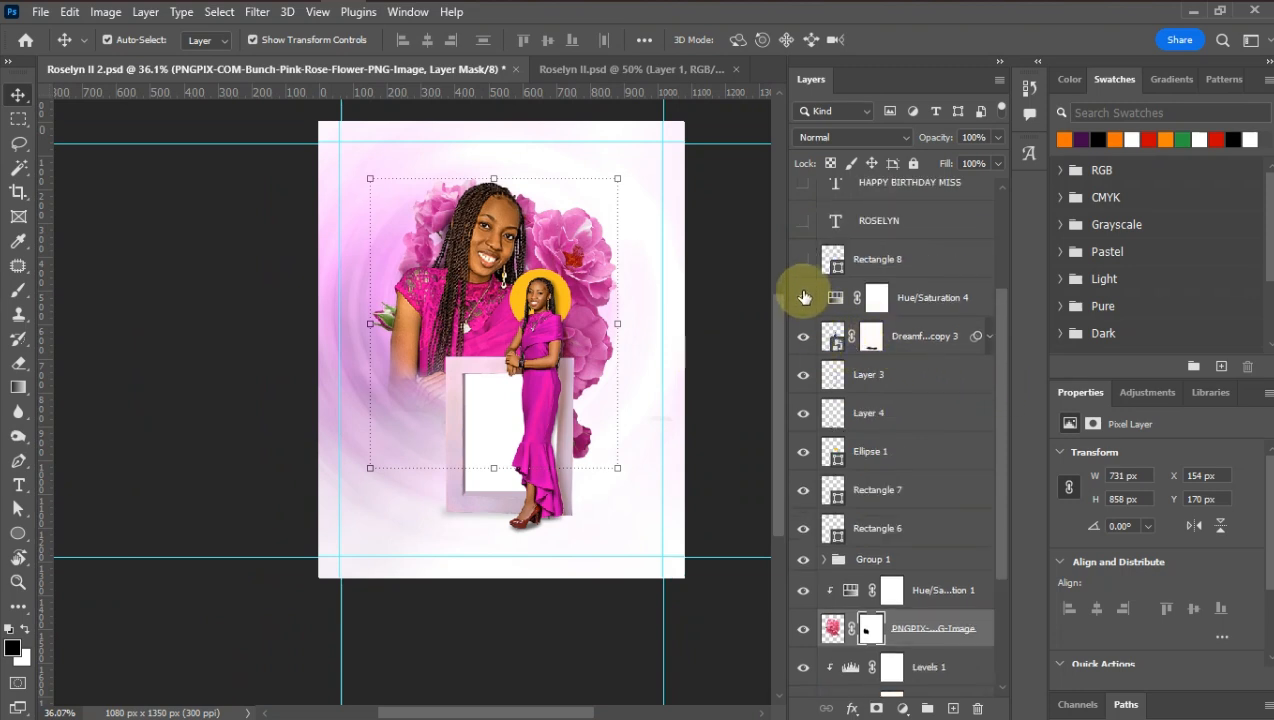
pyautogui.click(802, 260)
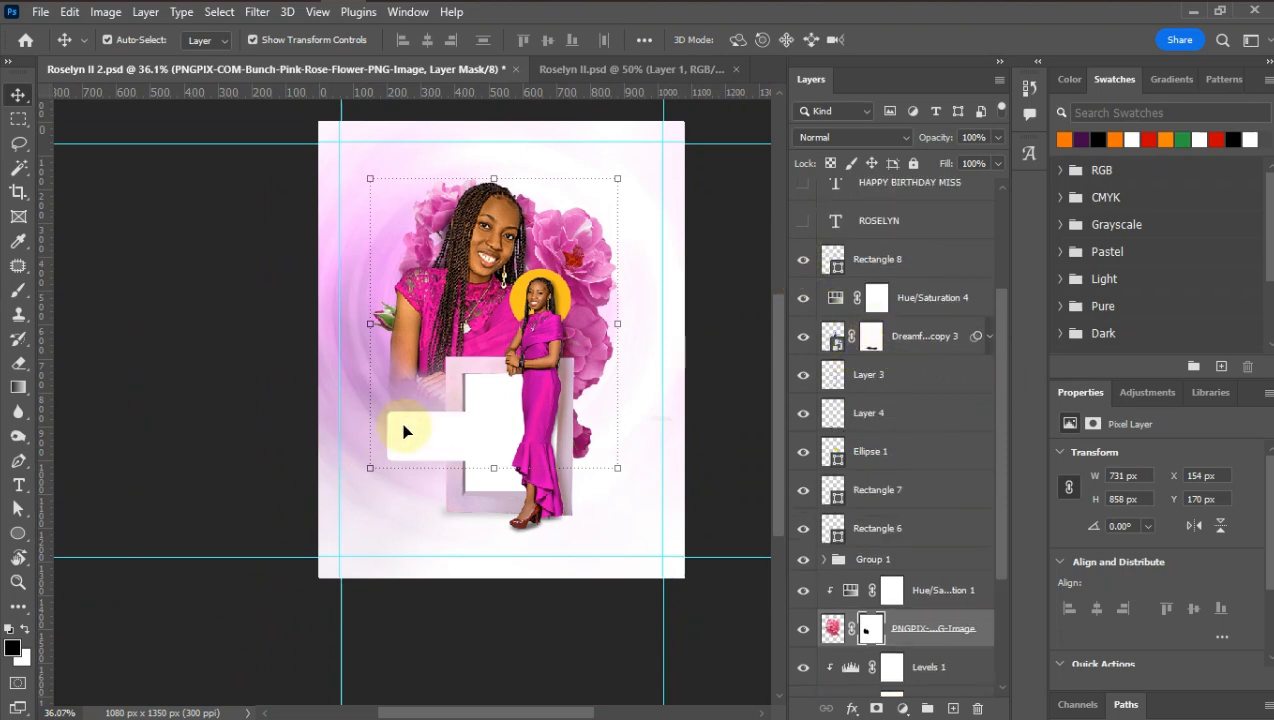
pyautogui.click(803, 220)
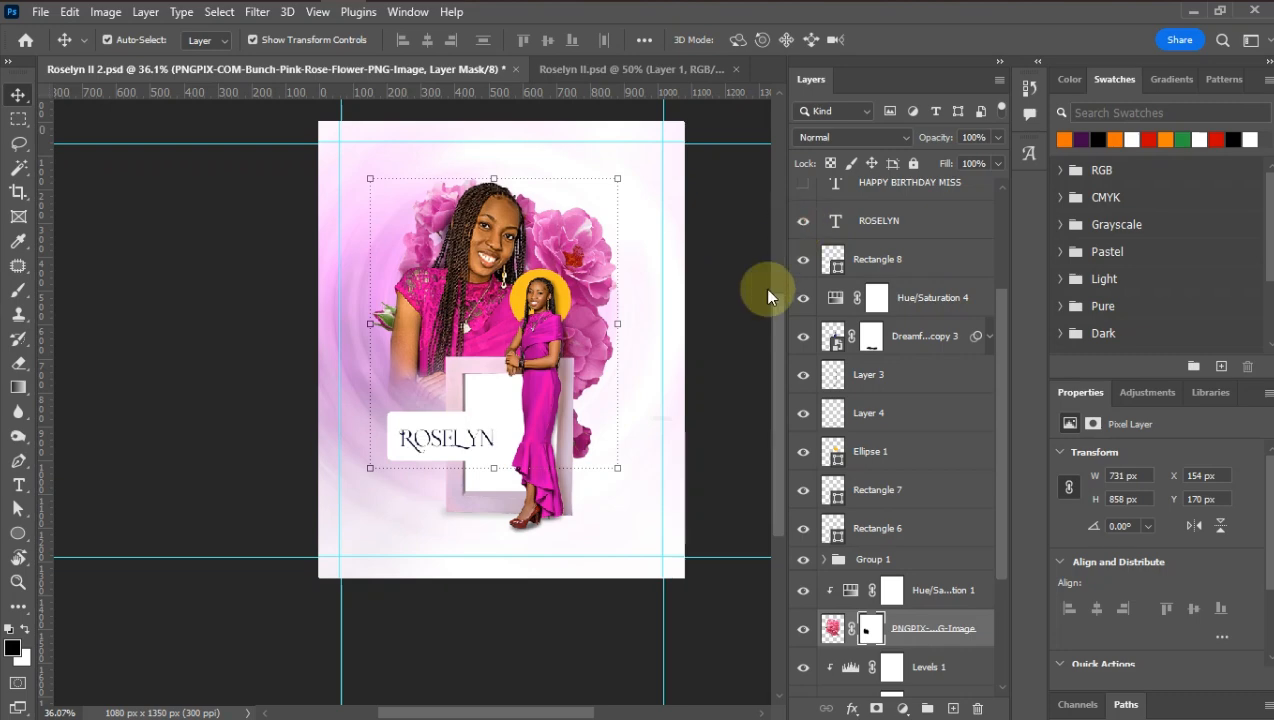
# Step: Select the celebrant's name text and examine its font and character settings
pyautogui.scroll(5, 440, 445)
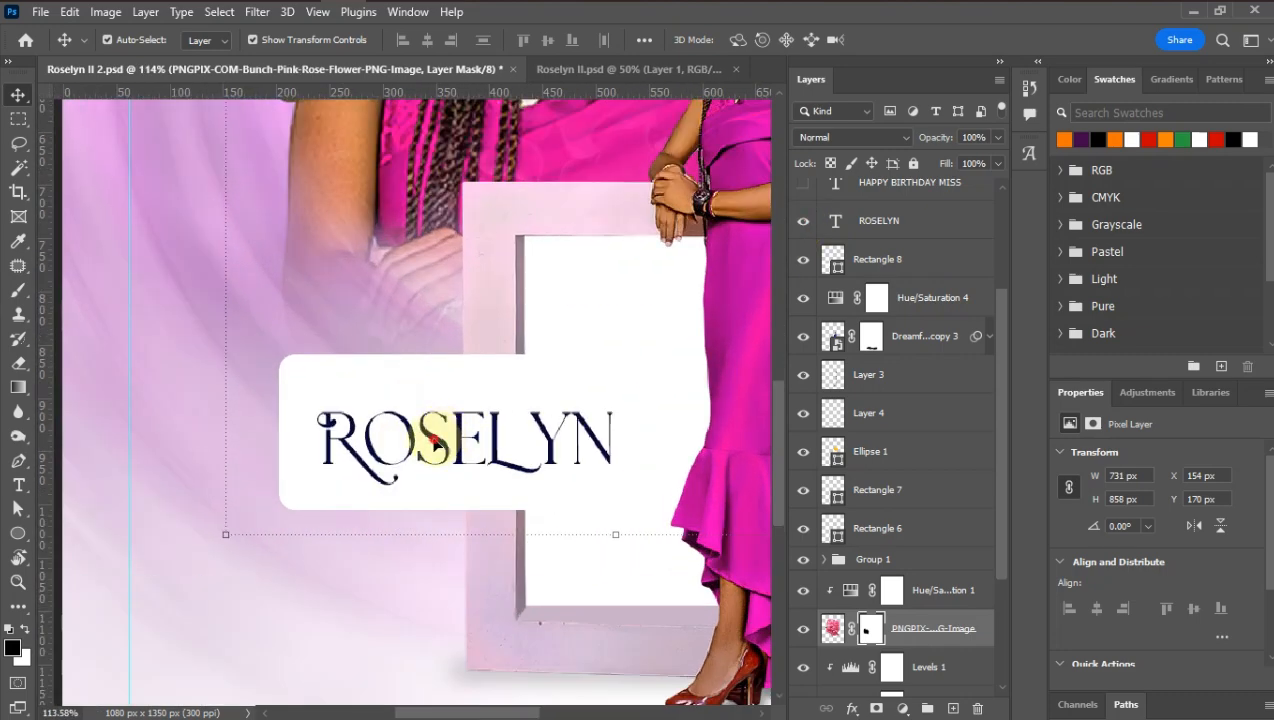
pyautogui.click(433, 440)
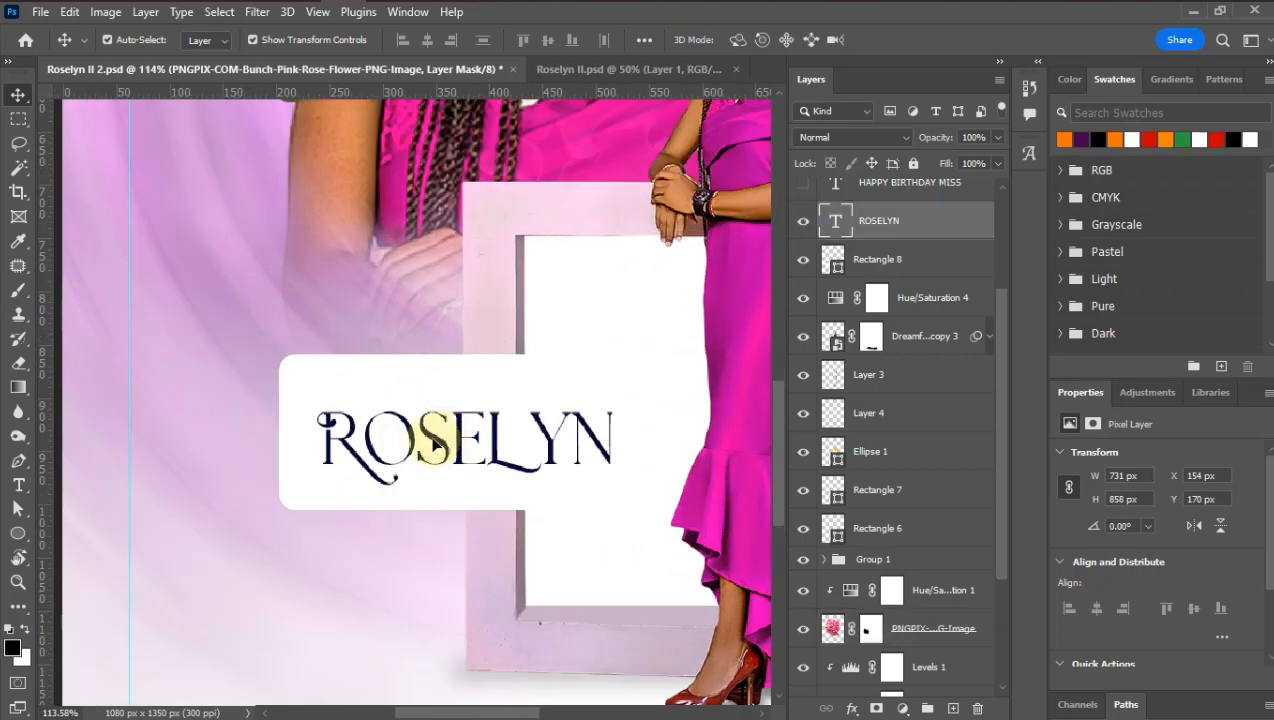
pyautogui.scroll(-2, 433, 445)
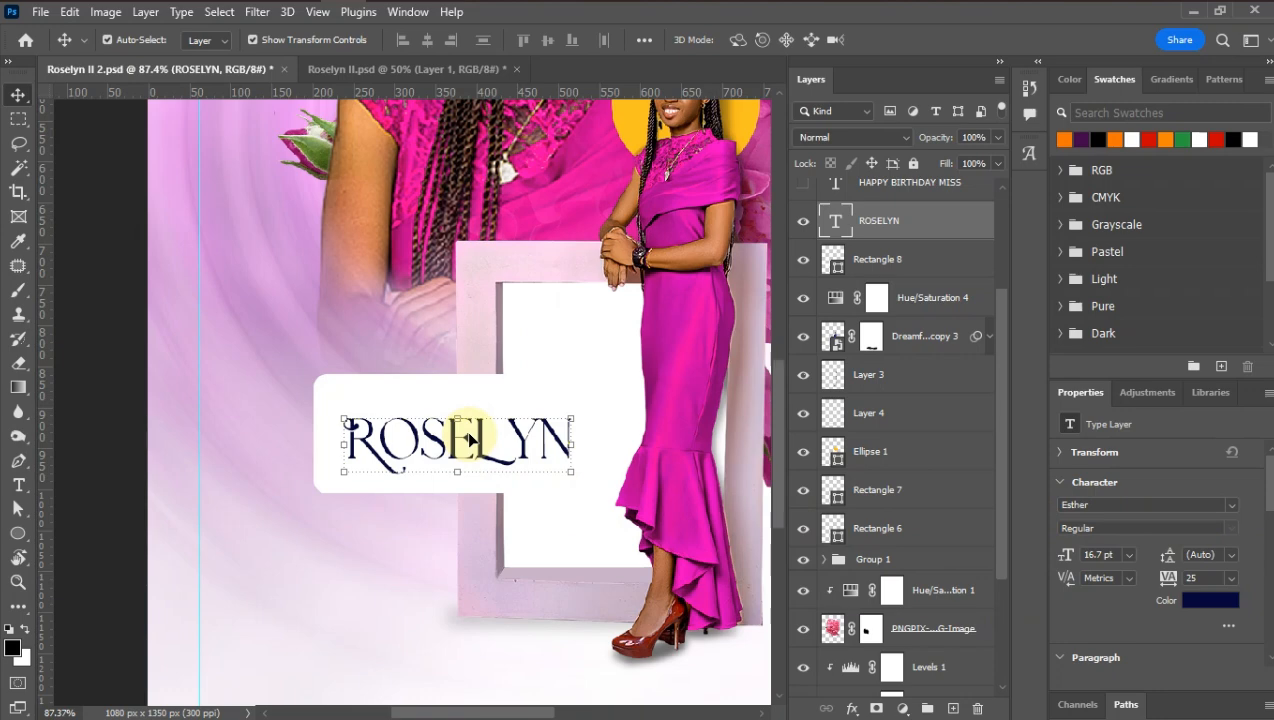
pyautogui.scroll(-2, 467, 452)
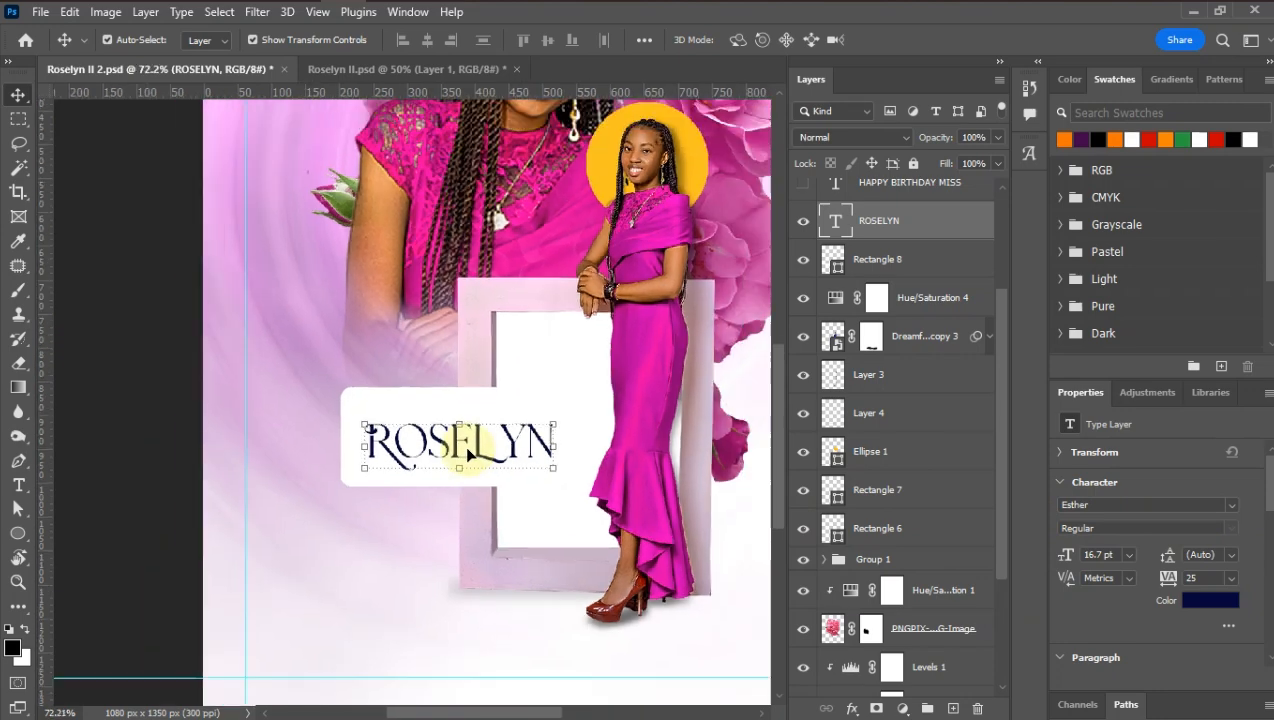
pyautogui.scroll(-1, 467, 452)
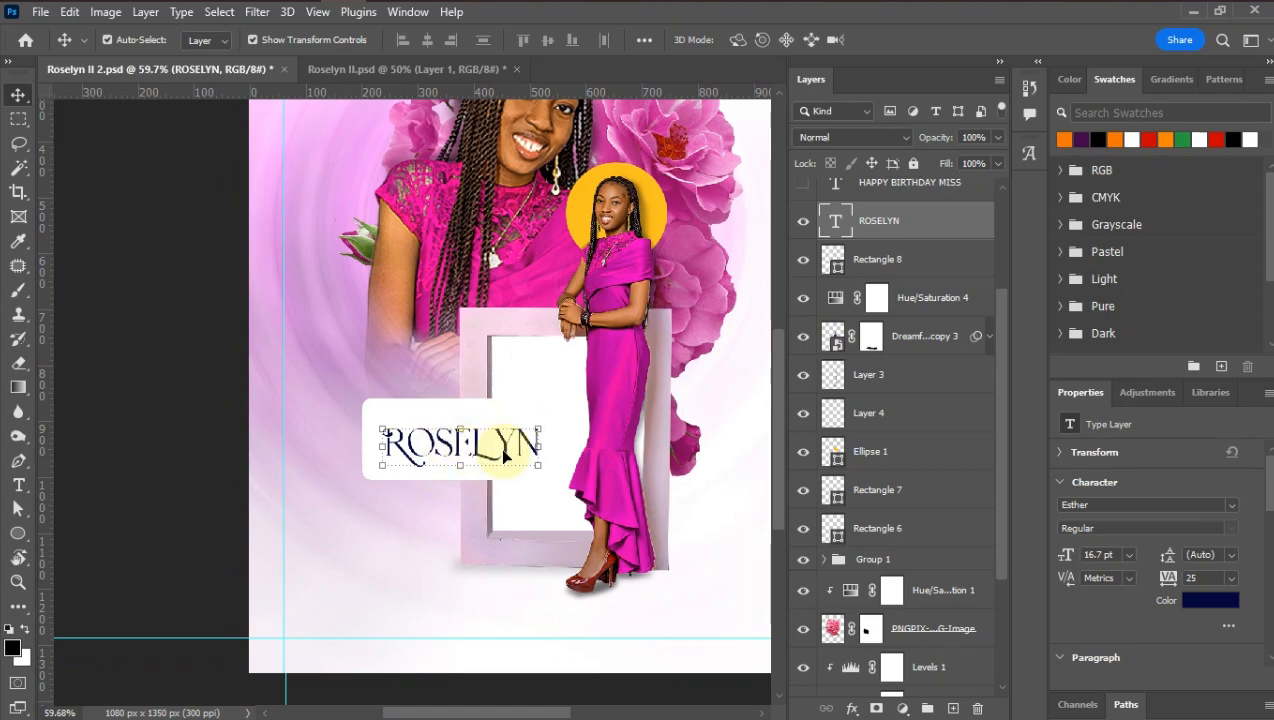
pyautogui.scroll(-2, 505, 455)
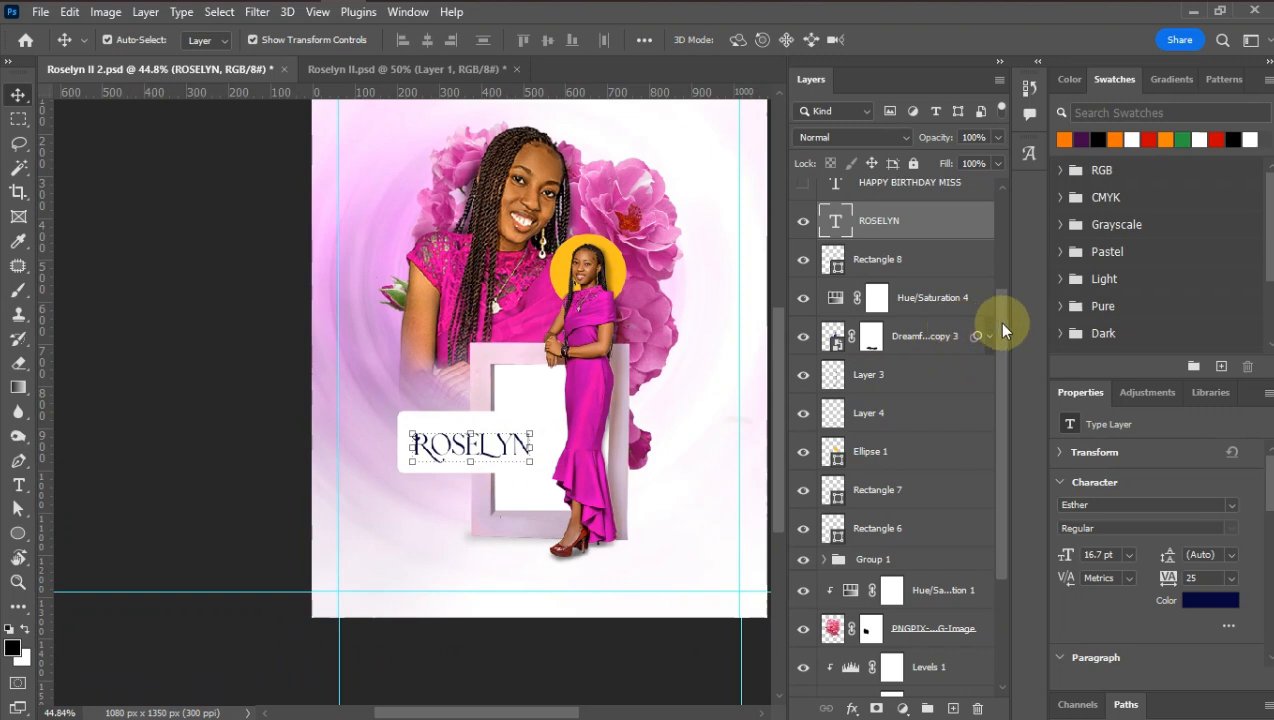
# Step: Show the HAPPY BIRTHDAY MISS text layer above the name, select it and examine its character settings
pyautogui.moveTo(1004, 330); pyautogui.dragTo(1001, 279)
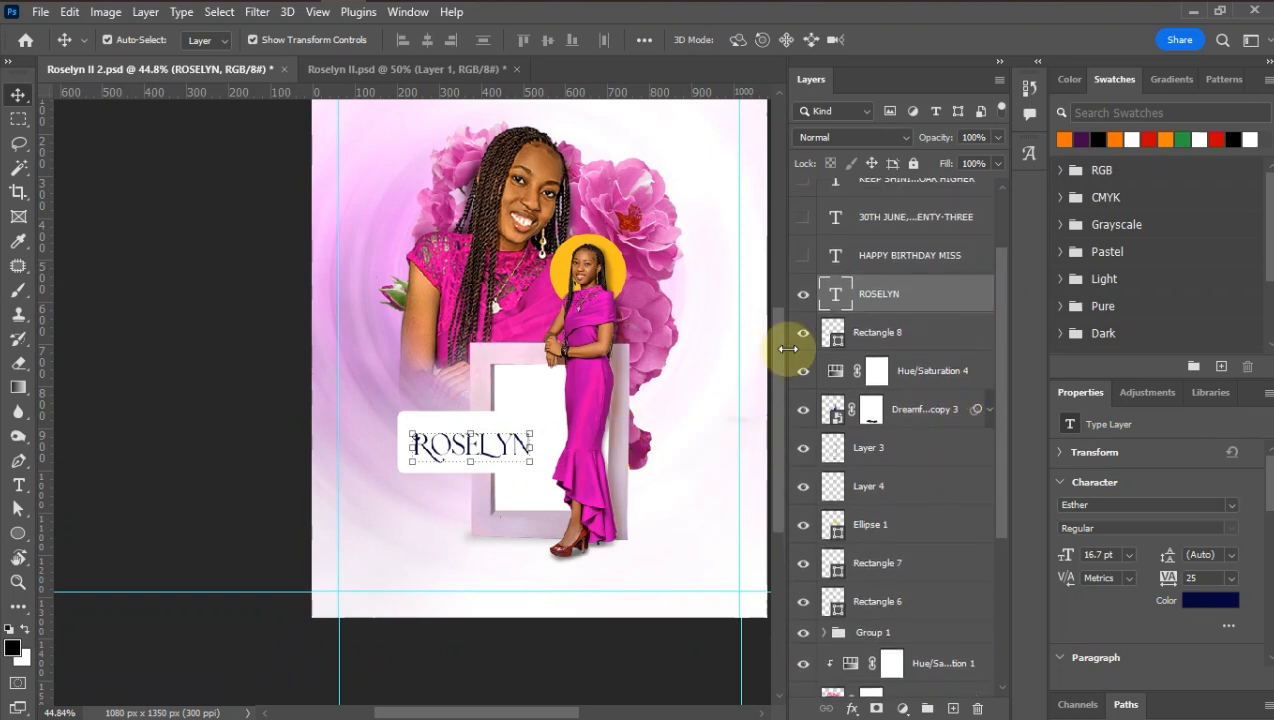
pyautogui.click(801, 261)
pyautogui.scroll(3, 440, 416)
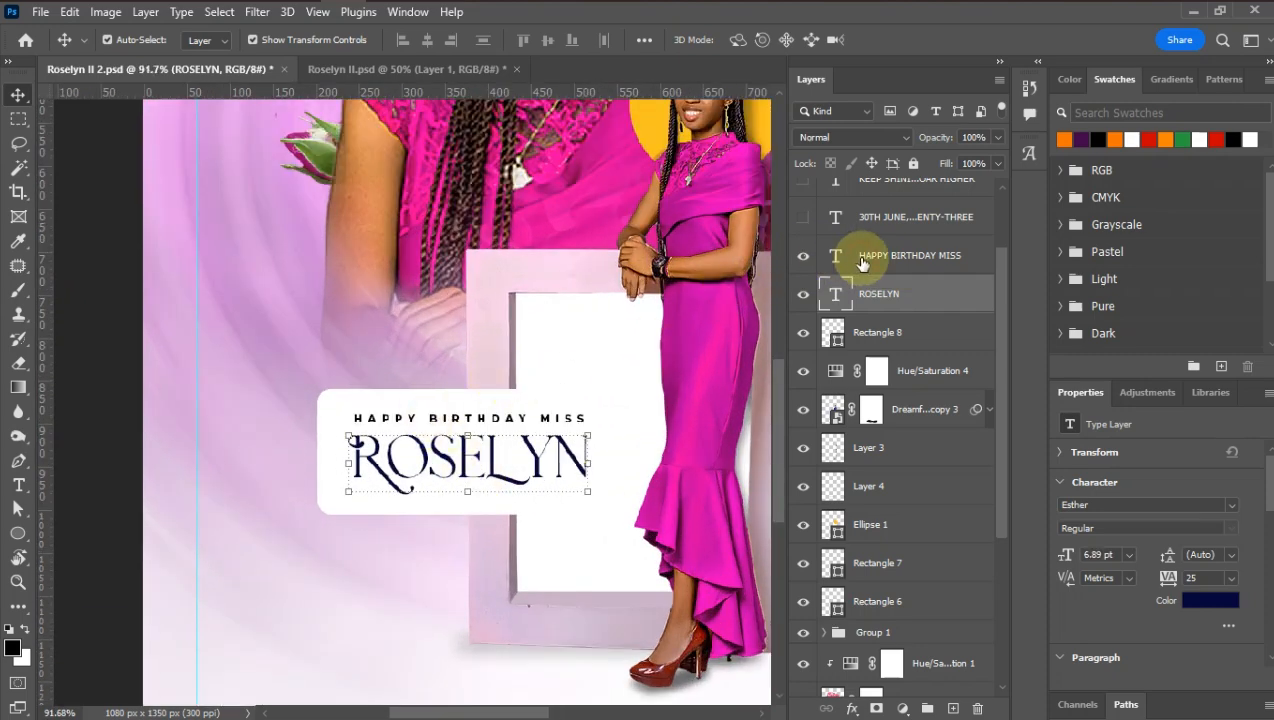
pyautogui.click(862, 262)
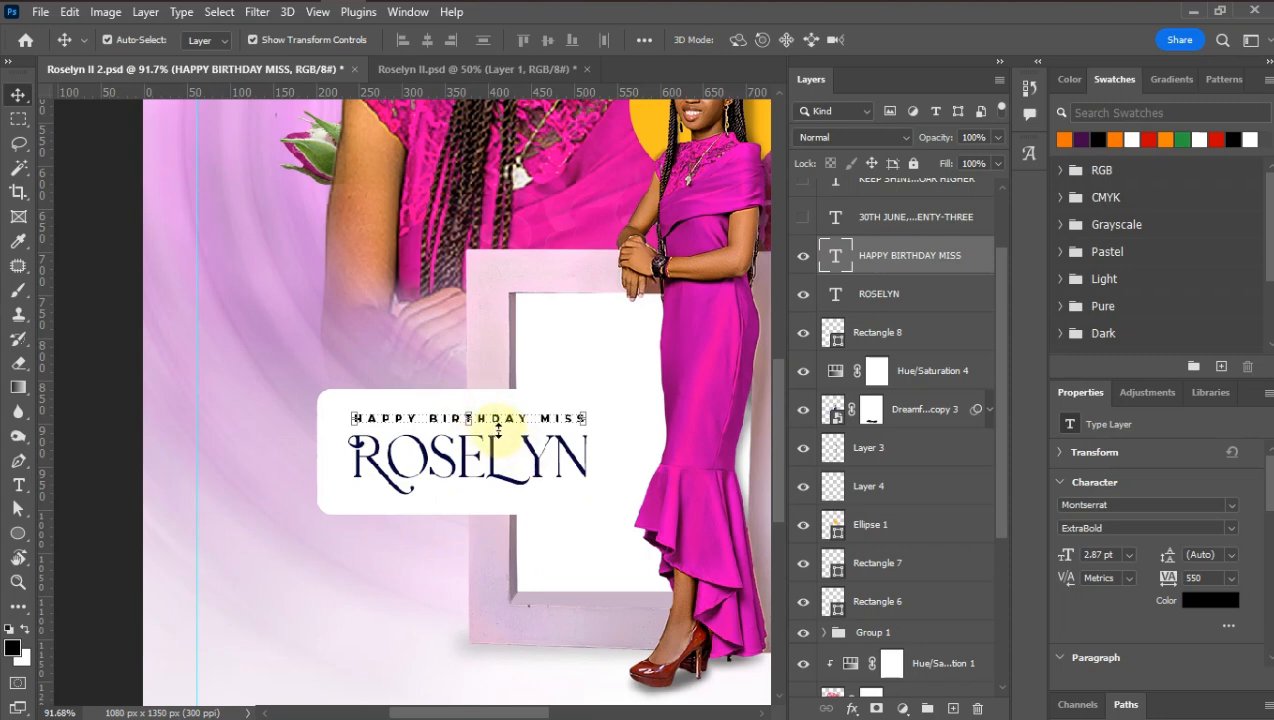
pyautogui.scroll(-2, 497, 428)
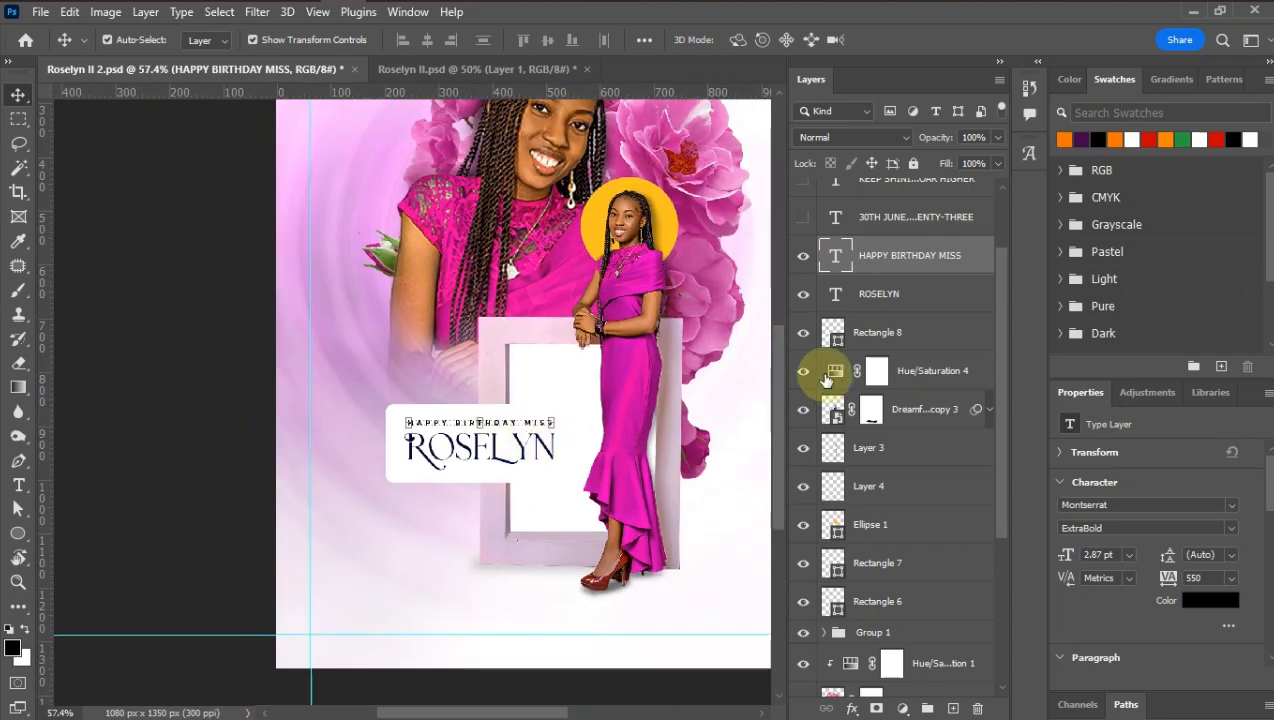
# Step: Show the date text layer above HAPPY BIRTHDAY MISS and examine its wide-spaced lettering below the frame
pyautogui.click(808, 222)
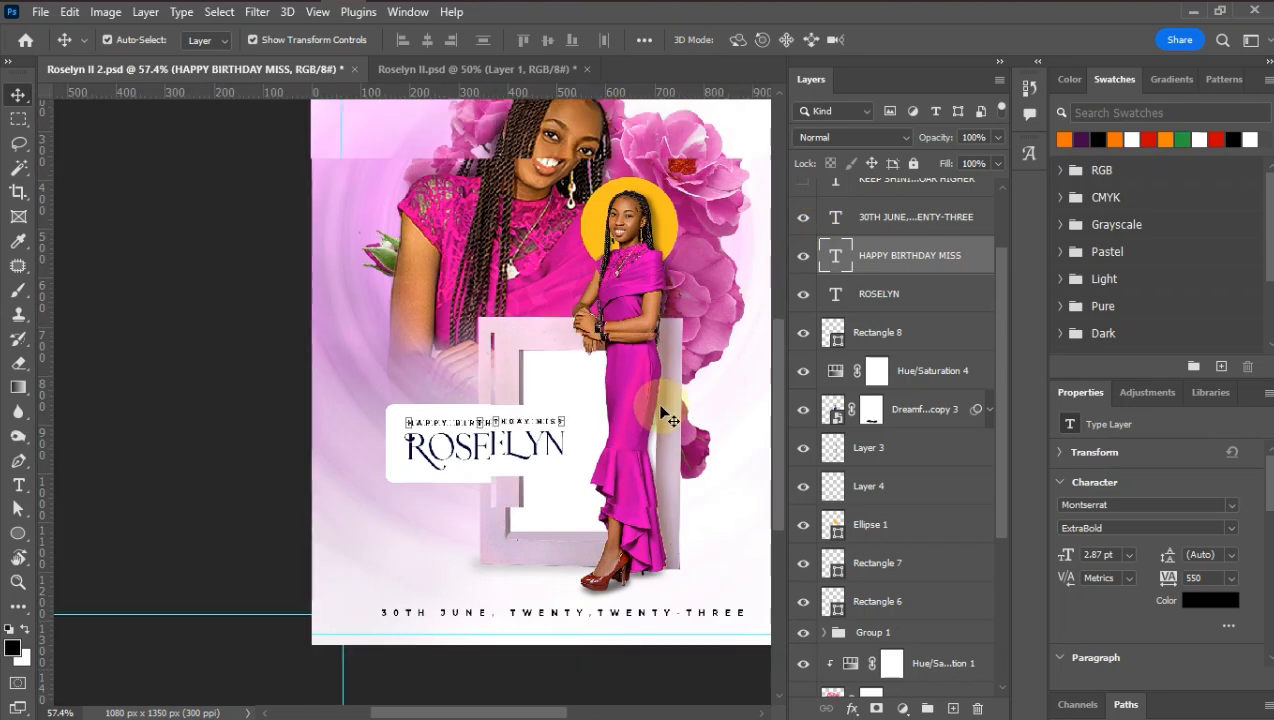
pyautogui.scroll(-2, 660, 402)
pyautogui.scroll(1, 585, 545)
pyautogui.scroll(2, 575, 560)
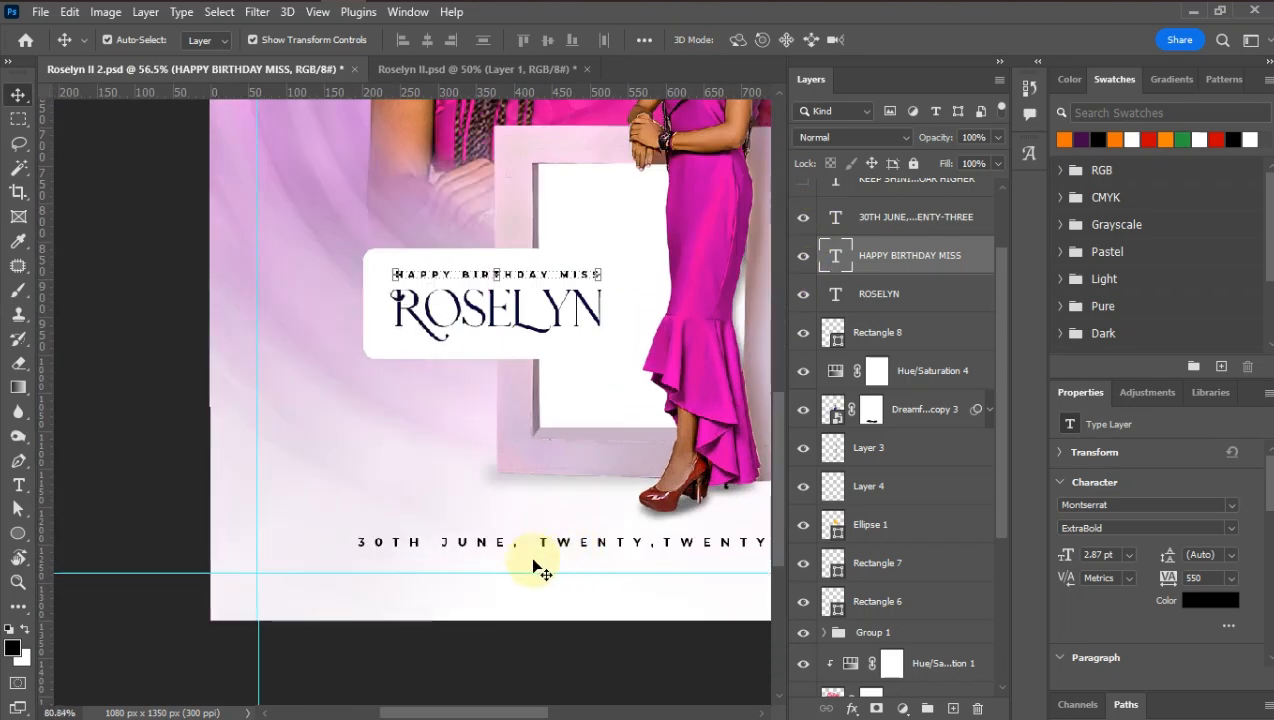
pyautogui.scroll(2, 472, 557)
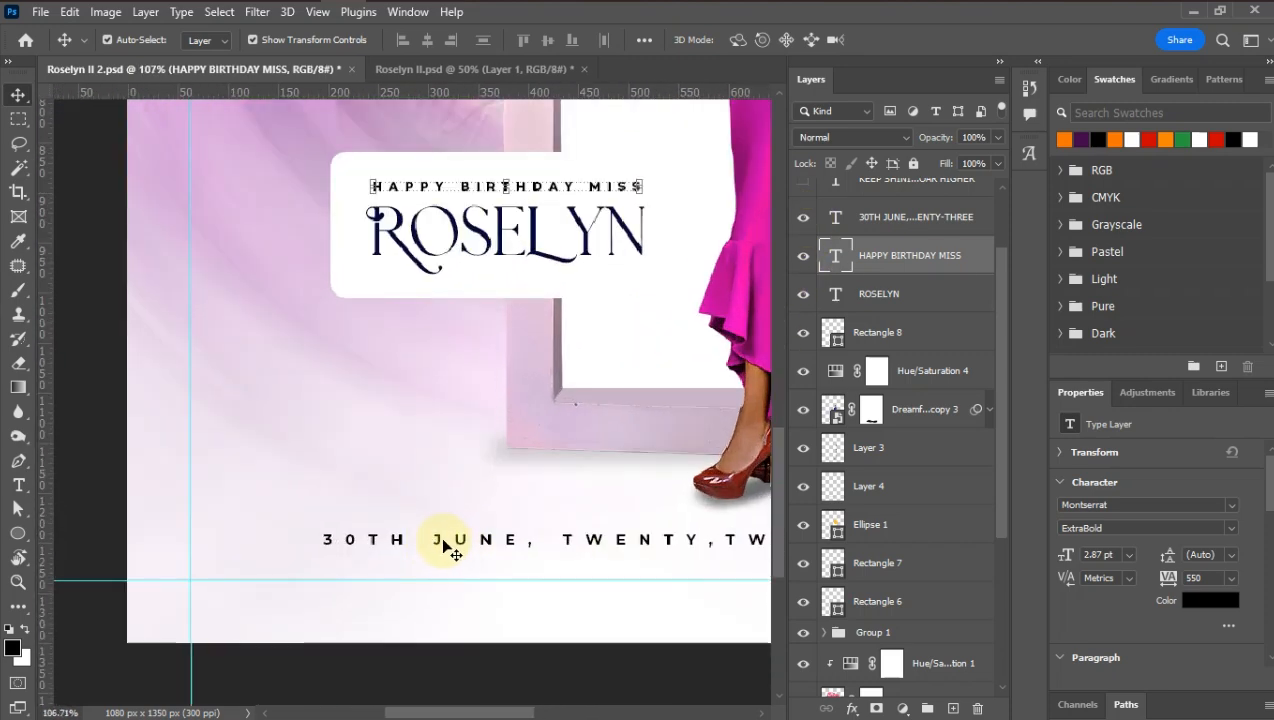
pyautogui.scroll(-3, 490, 540)
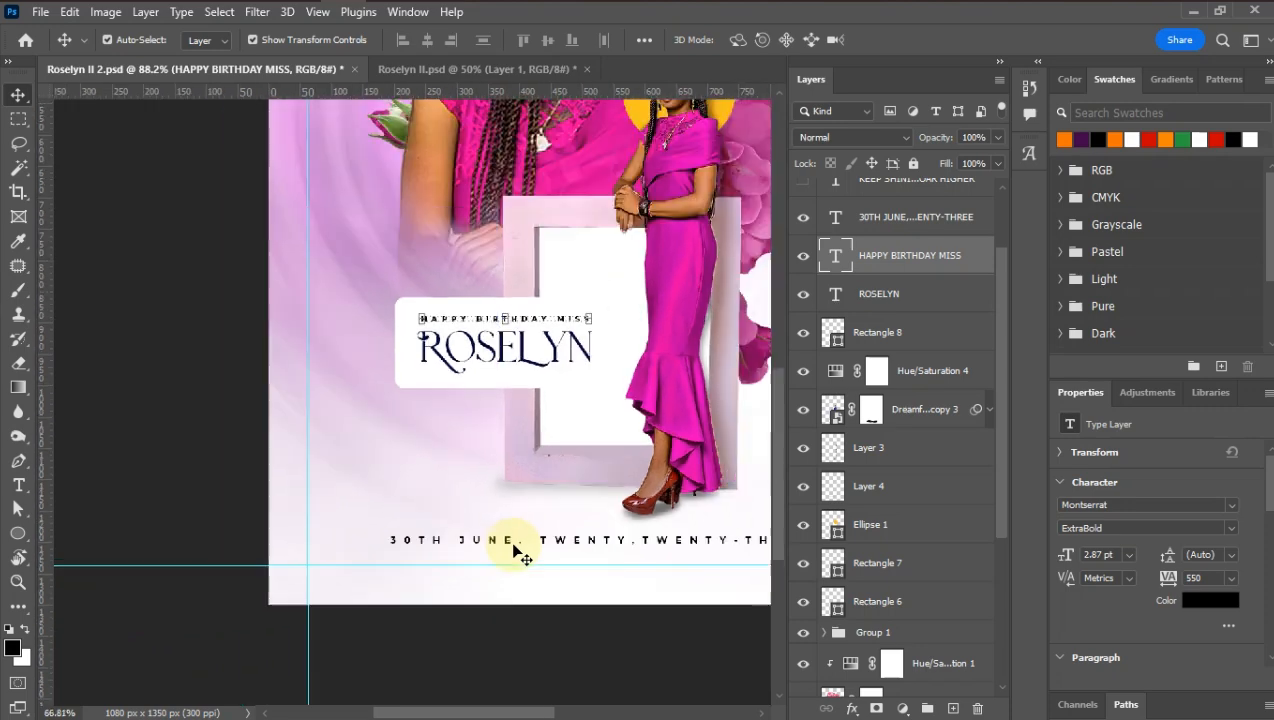
pyautogui.scroll(-1, 592, 547)
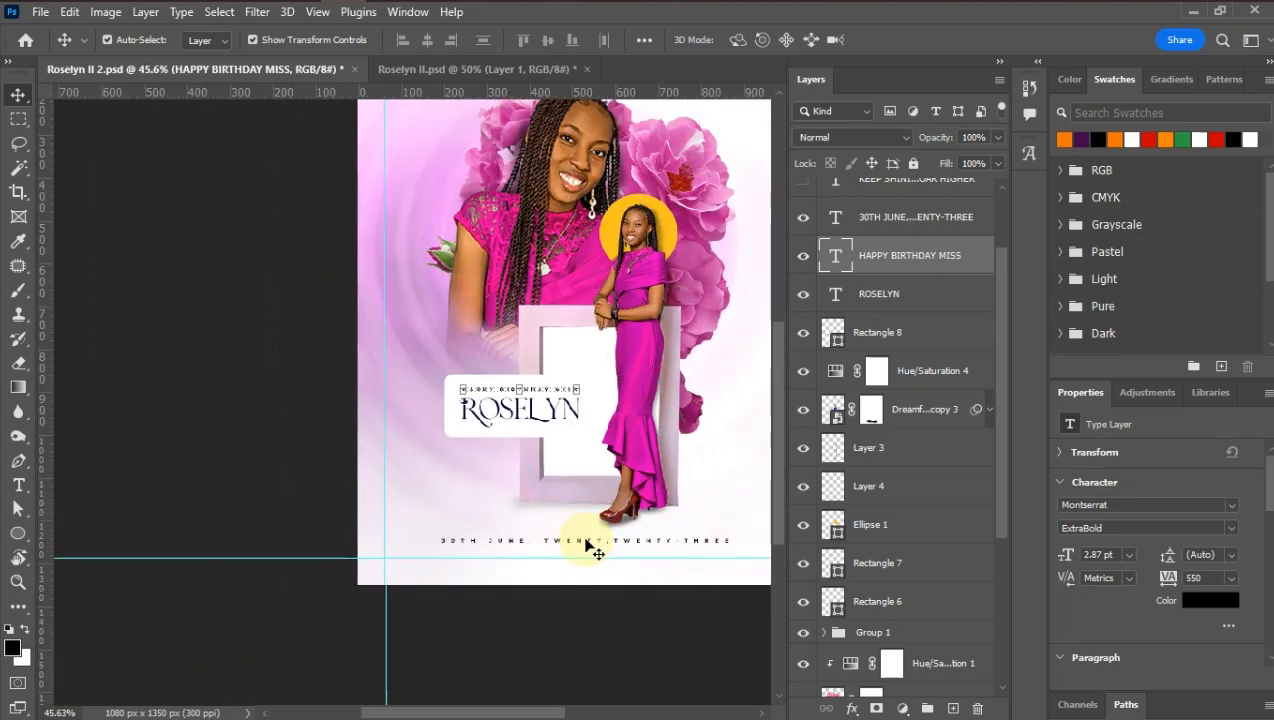
pyautogui.scroll(4, 632, 548)
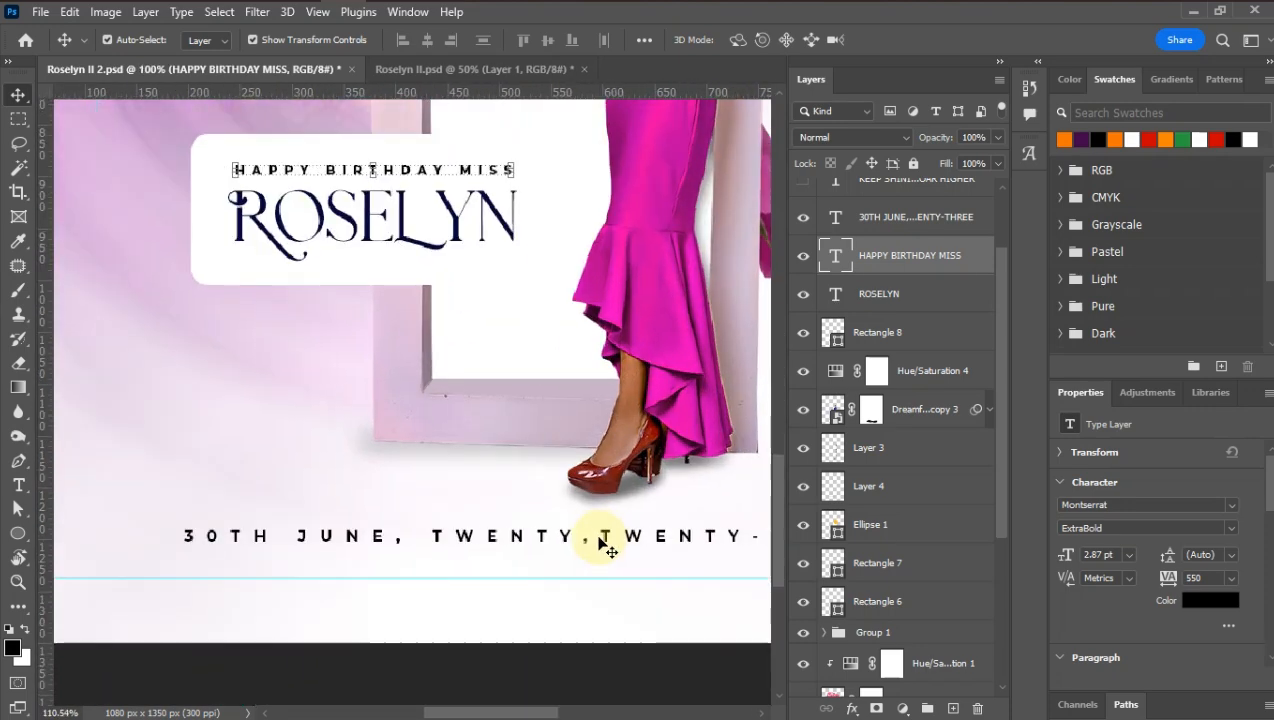
pyautogui.scroll(-2, 612, 540)
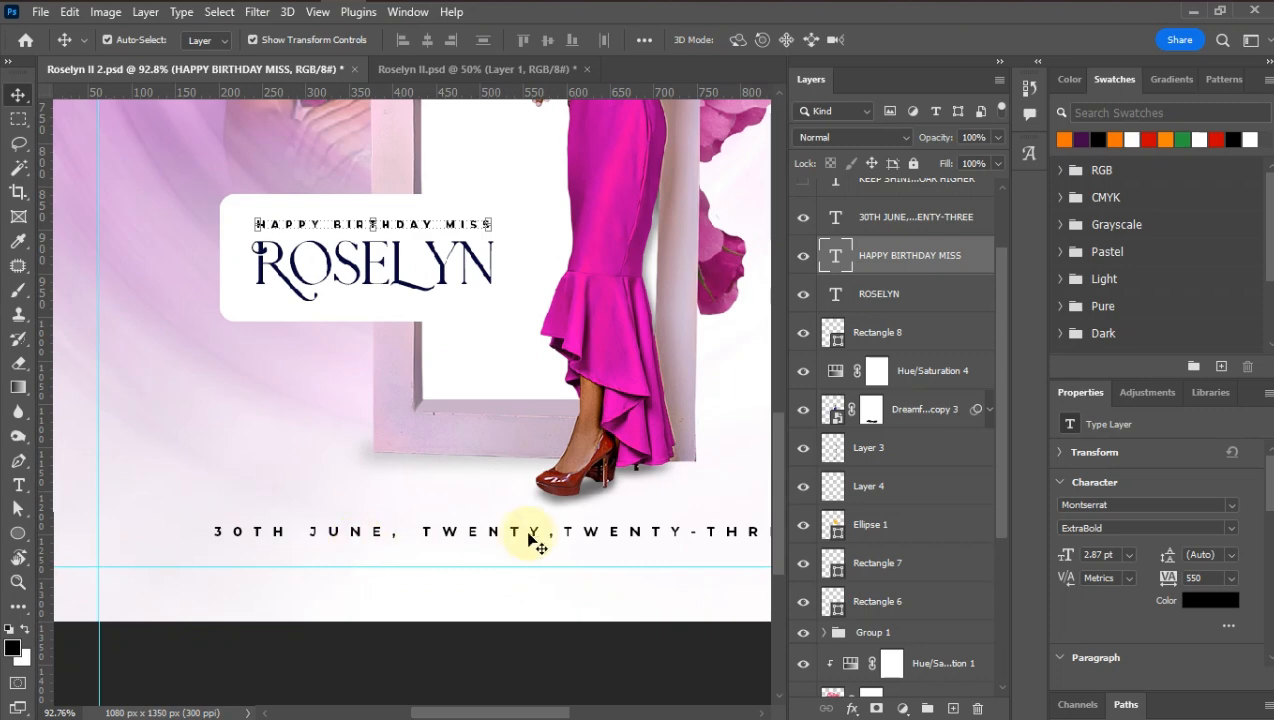
pyautogui.scroll(-4, 257, 540)
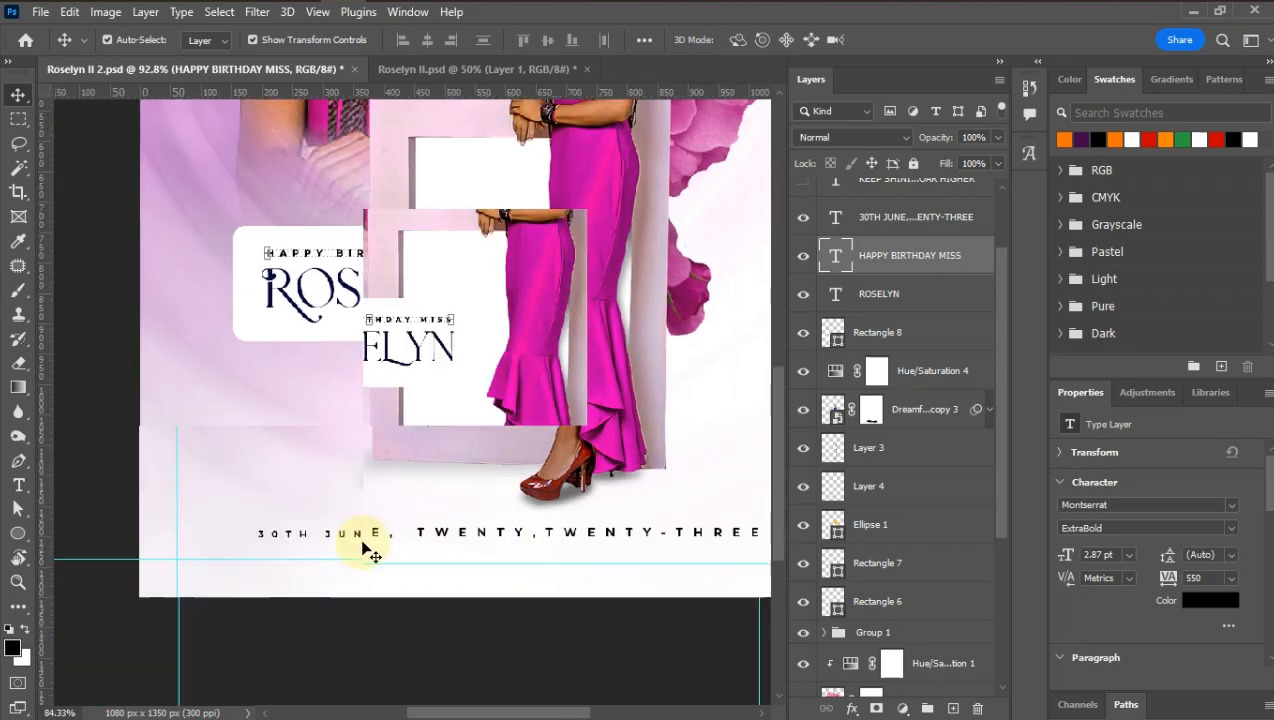
# Step: Show the KEEP SHINING BRIGHTER & SOAR HIGHER text layer, select it, and examine its character settings and placement on the flyer
pyautogui.scroll(3, 859, 279)
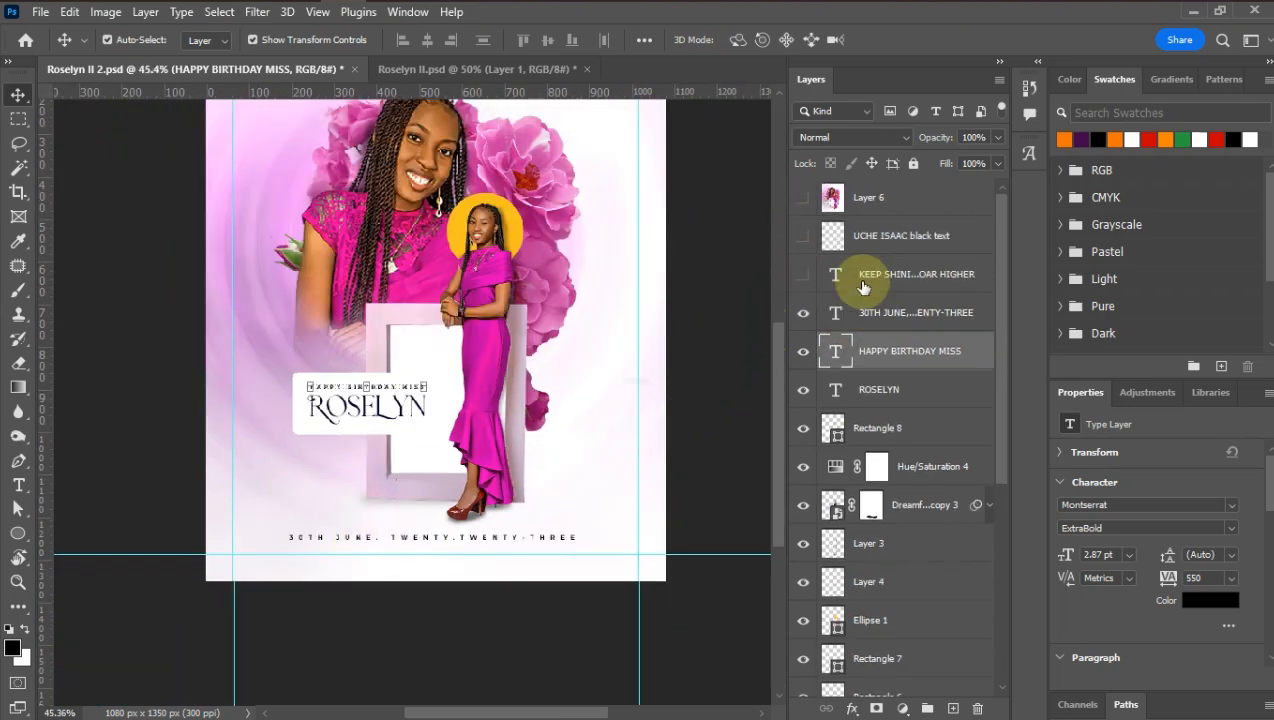
pyautogui.click(808, 280)
pyautogui.scroll(-2, 705, 356)
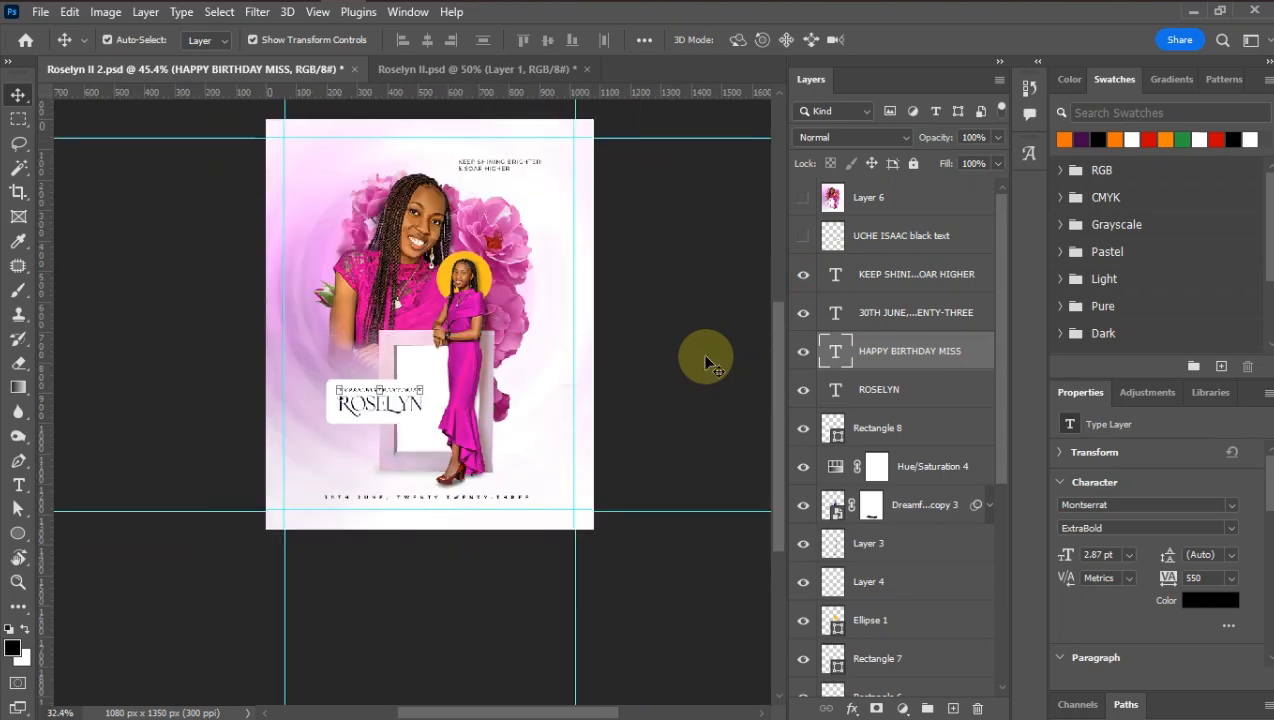
pyautogui.scroll(1, 478, 162)
pyautogui.scroll(7, 478, 162)
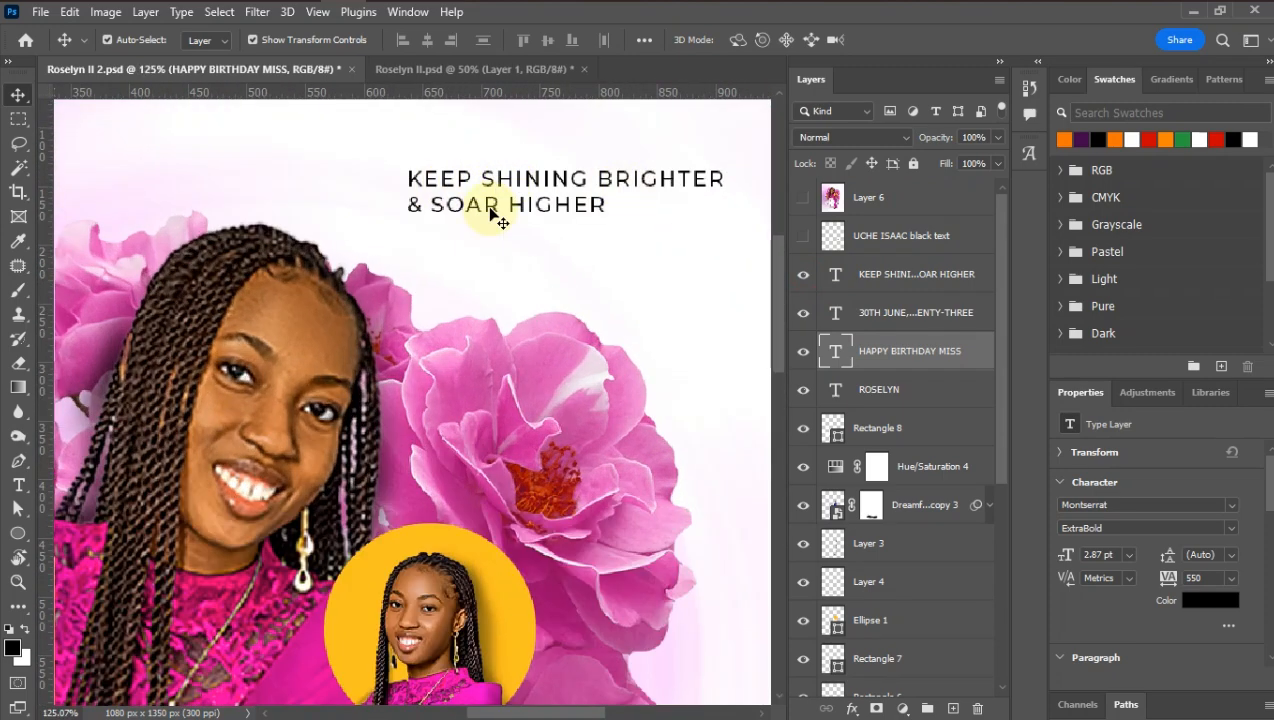
pyautogui.click(490, 210)
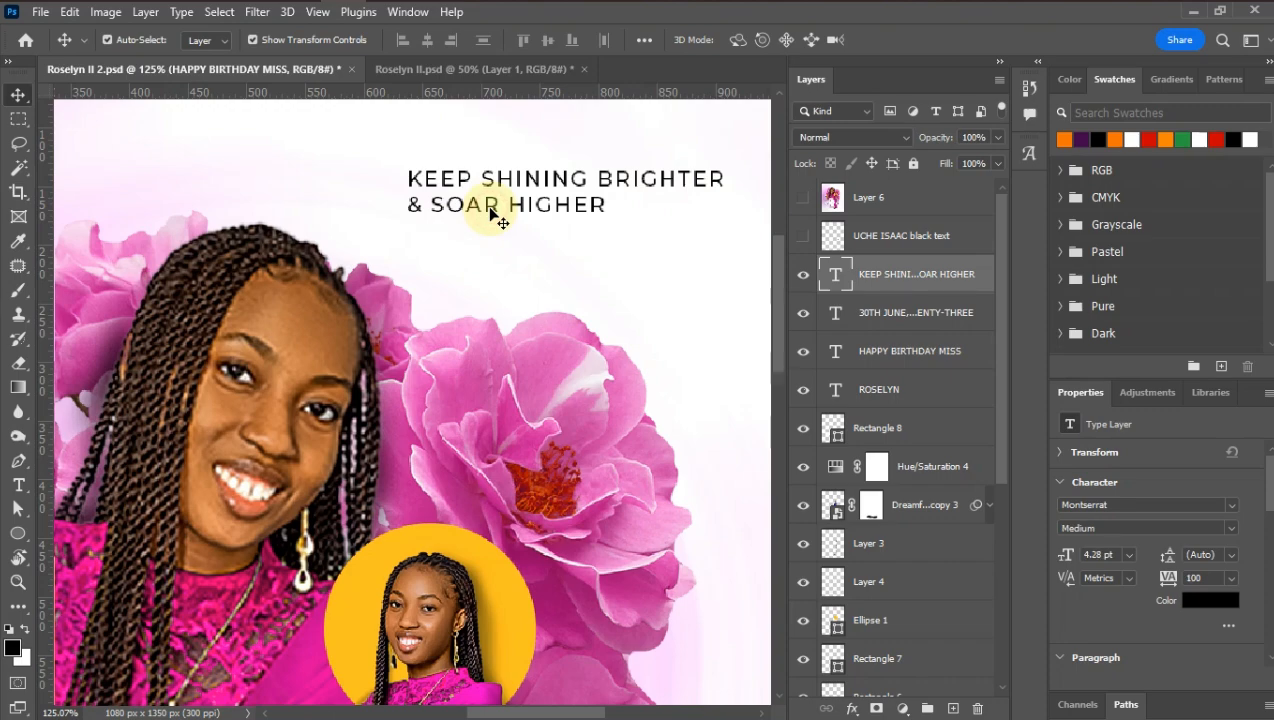
pyautogui.scroll(-1, 578, 255)
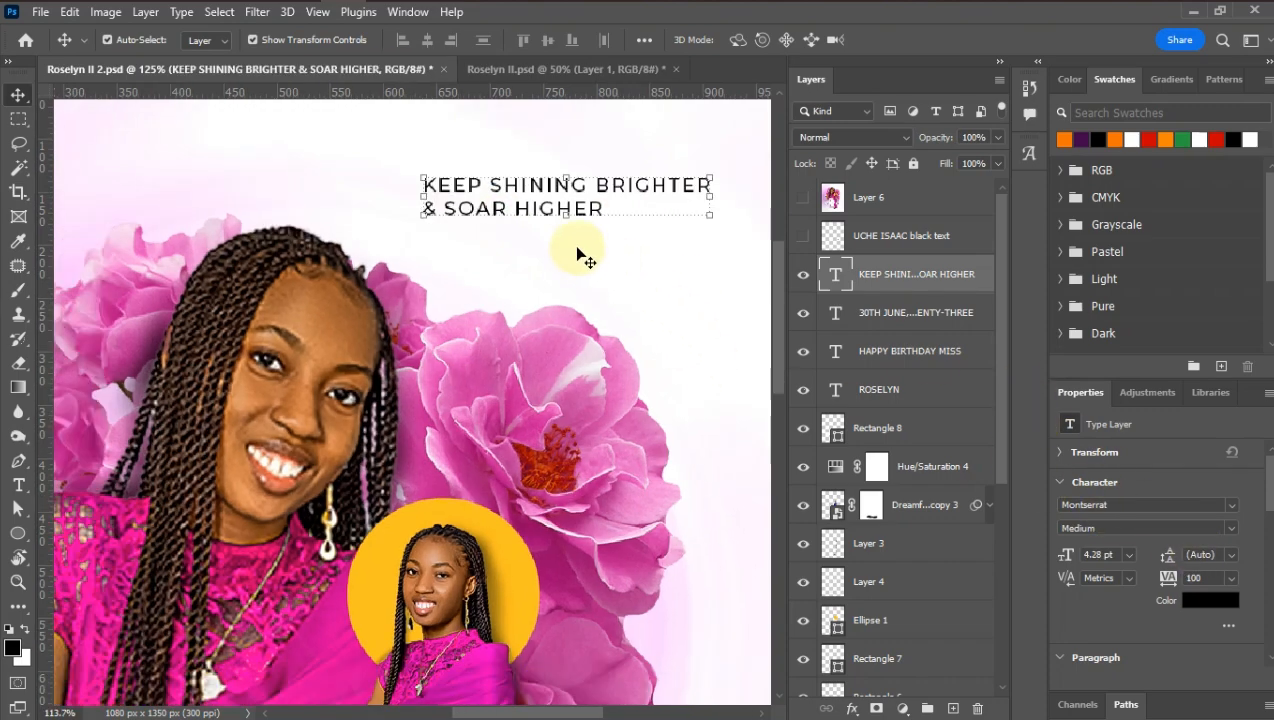
pyautogui.scroll(-2, 597, 330)
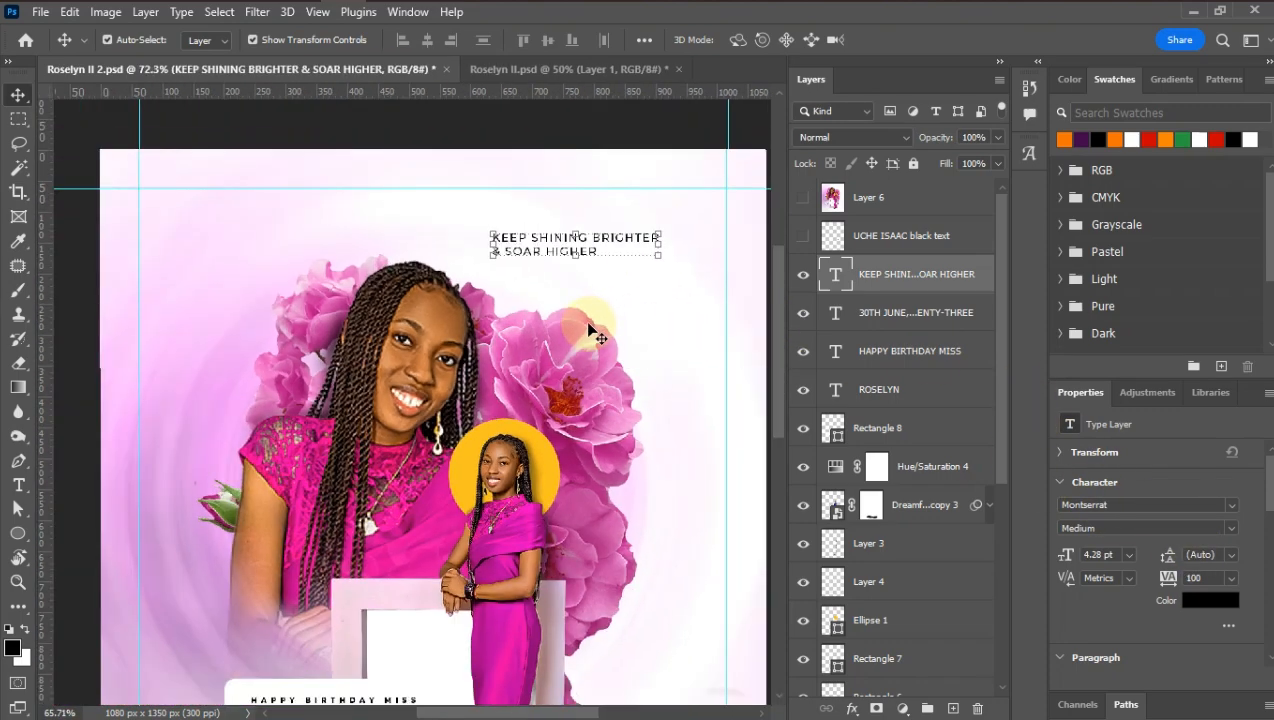
pyautogui.scroll(-1, 590, 330)
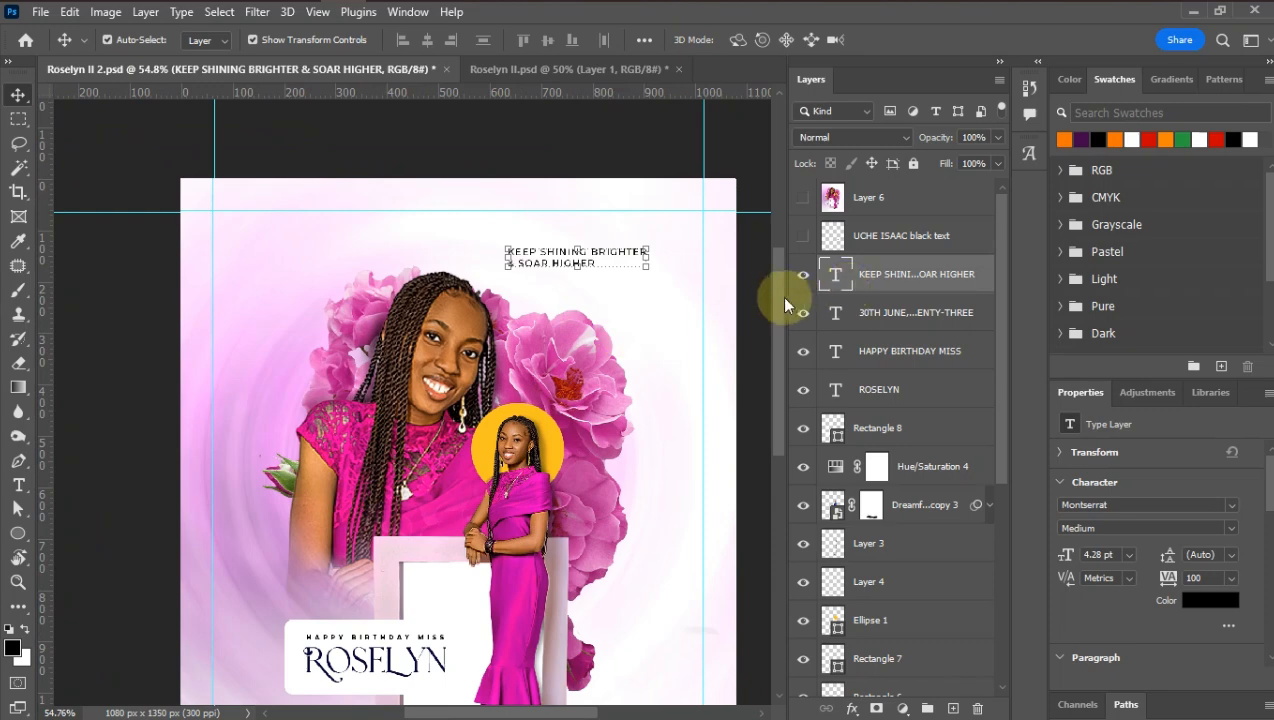
pyautogui.scroll(-3, 770, 320)
pyautogui.scroll(-1, 768, 326)
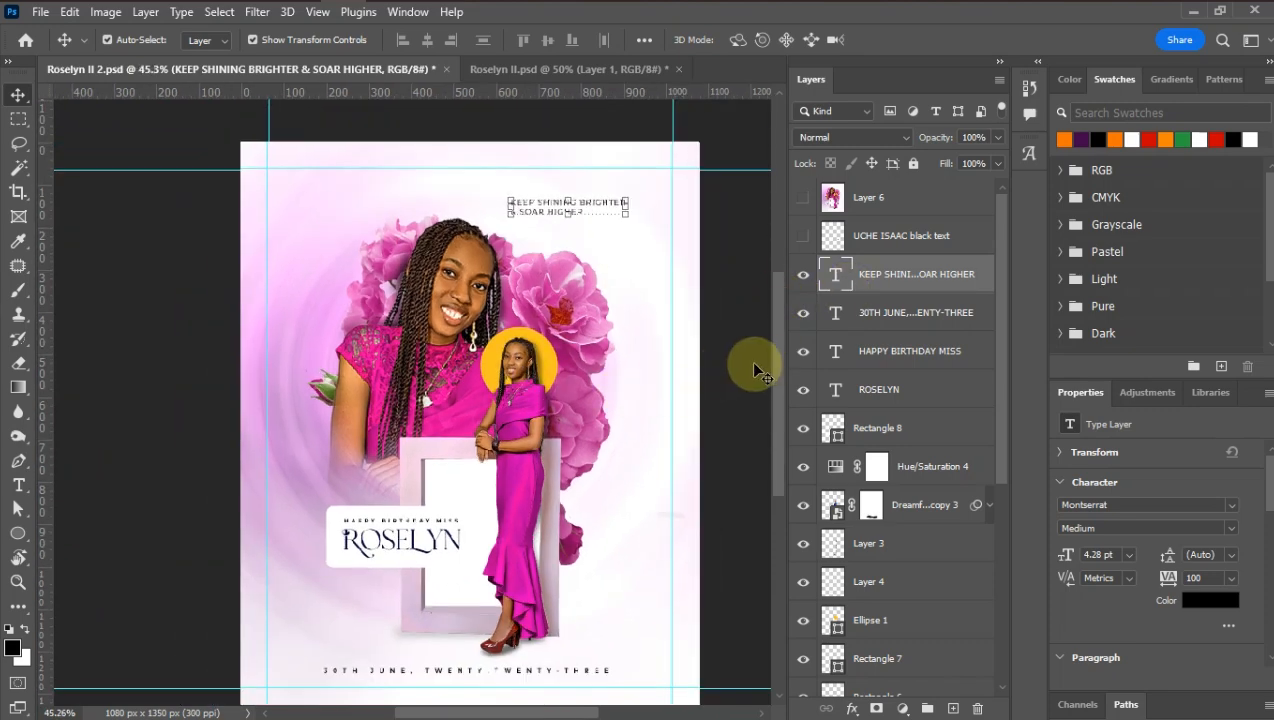
# Step: Show the designer's black text logo layer and examine the small logo beside the full-length portrait
pyautogui.scroll(-1, 775, 354)
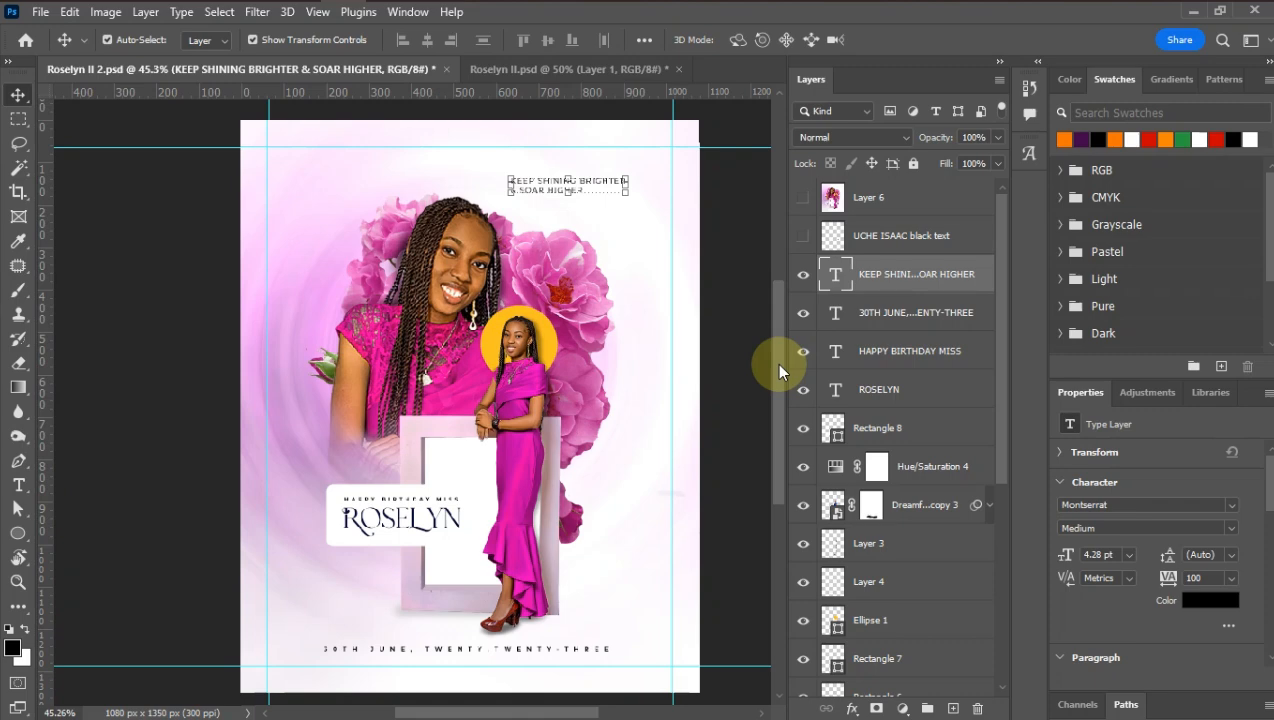
pyautogui.moveTo(776, 362); pyautogui.dragTo(776, 351)
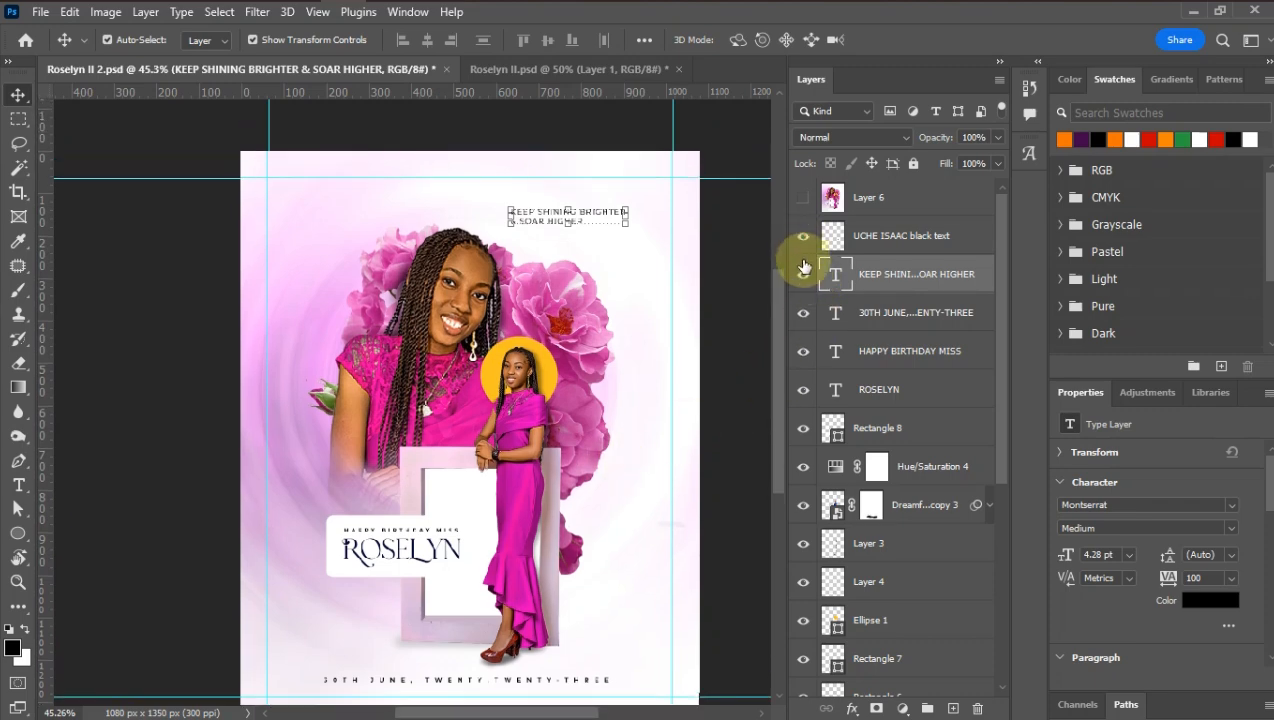
pyautogui.scroll(-1, 727, 410)
pyautogui.scroll(6, 555, 510)
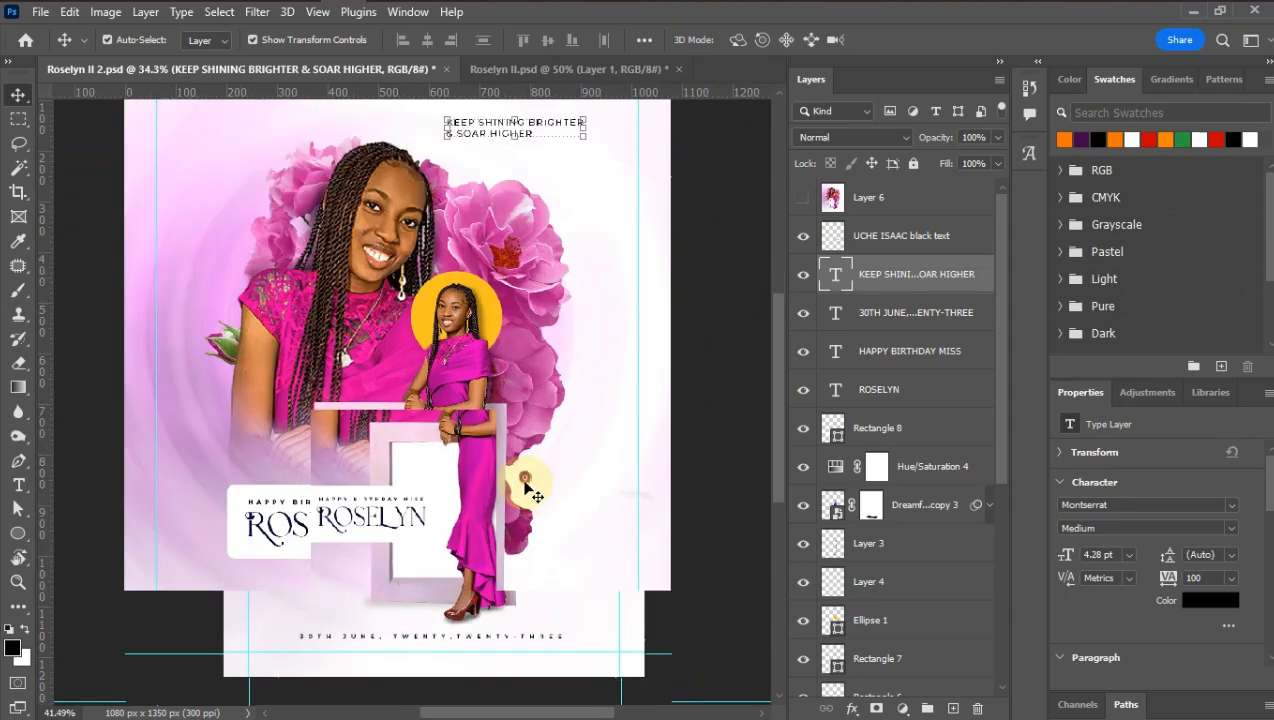
pyautogui.scroll(-3, 525, 487)
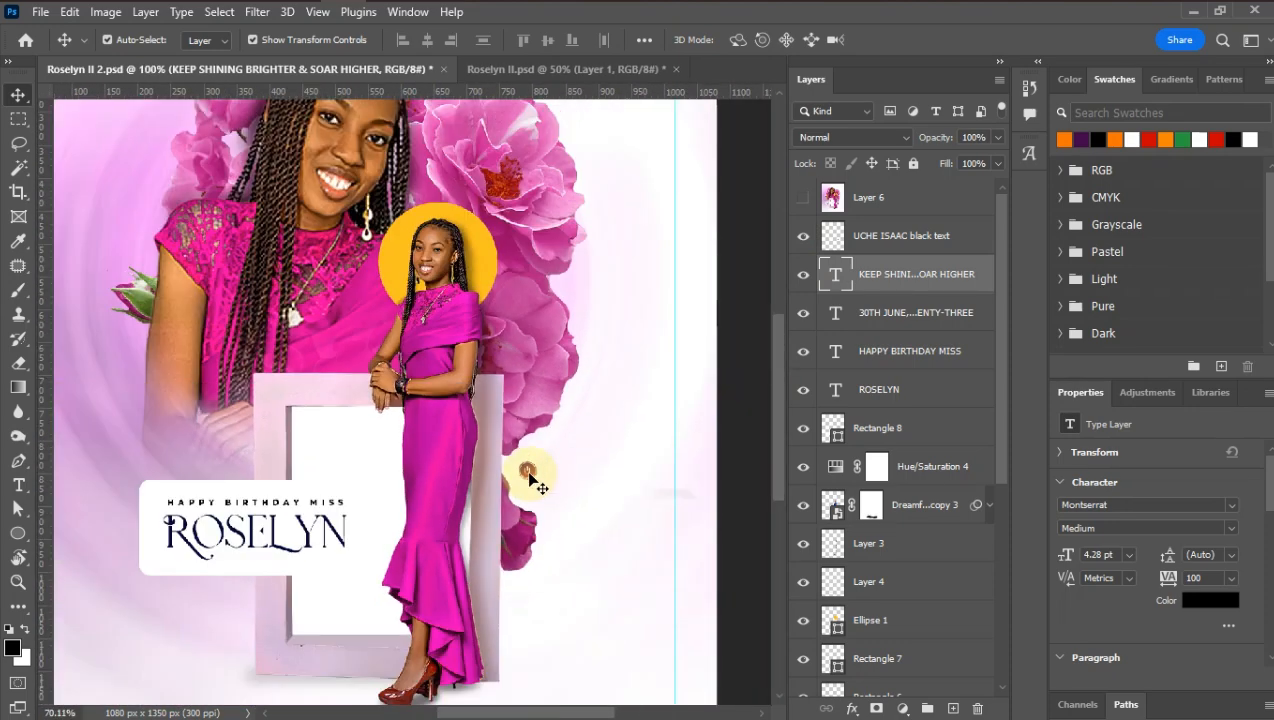
pyautogui.scroll(-1, 500, 430)
pyautogui.scroll(-2, 497, 430)
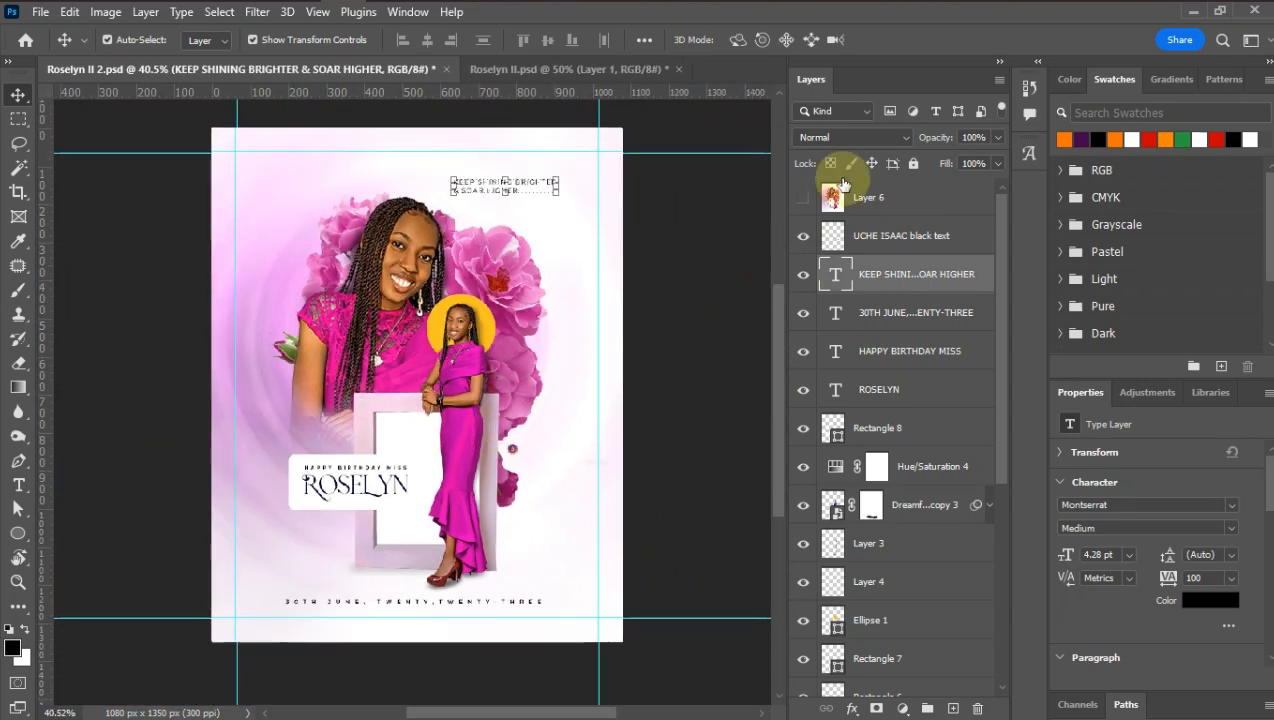
# Step: Show Layer 6 at the top of the layer stack and examine the completed flyer
pyautogui.click(803, 197)
pyautogui.scroll(-1, 482, 382)
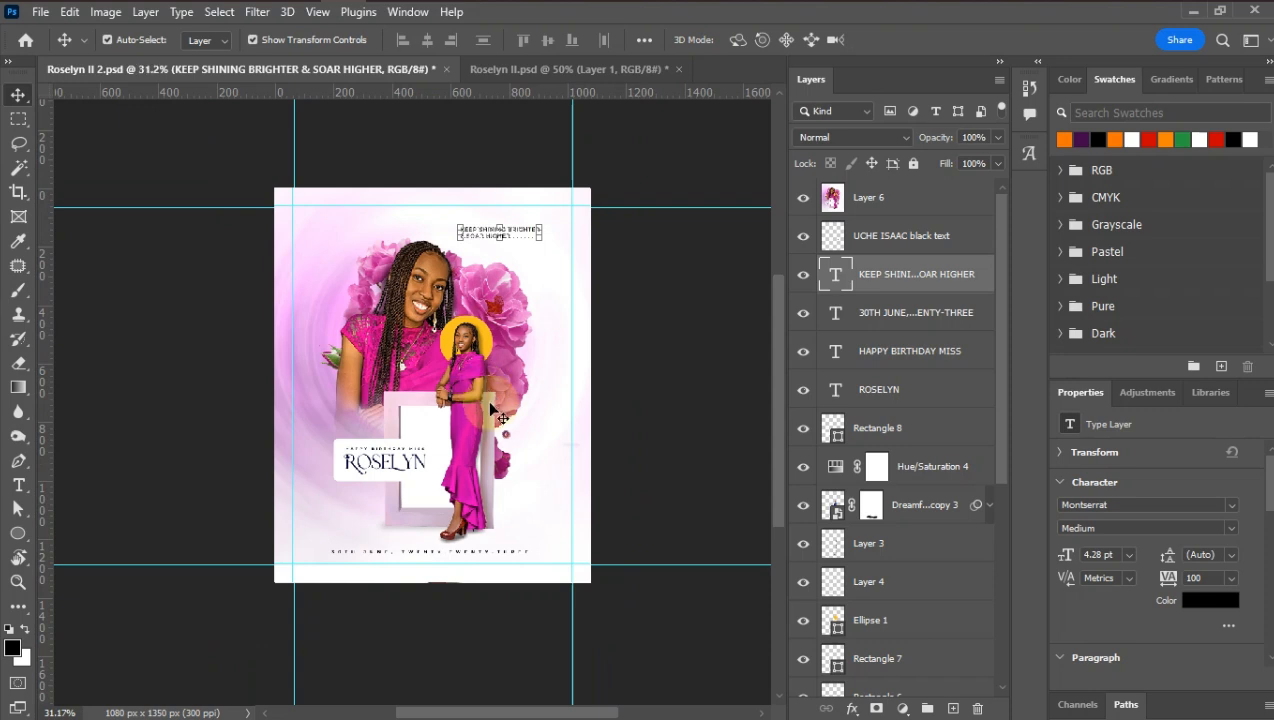
pyautogui.scroll(2, 410, 428)
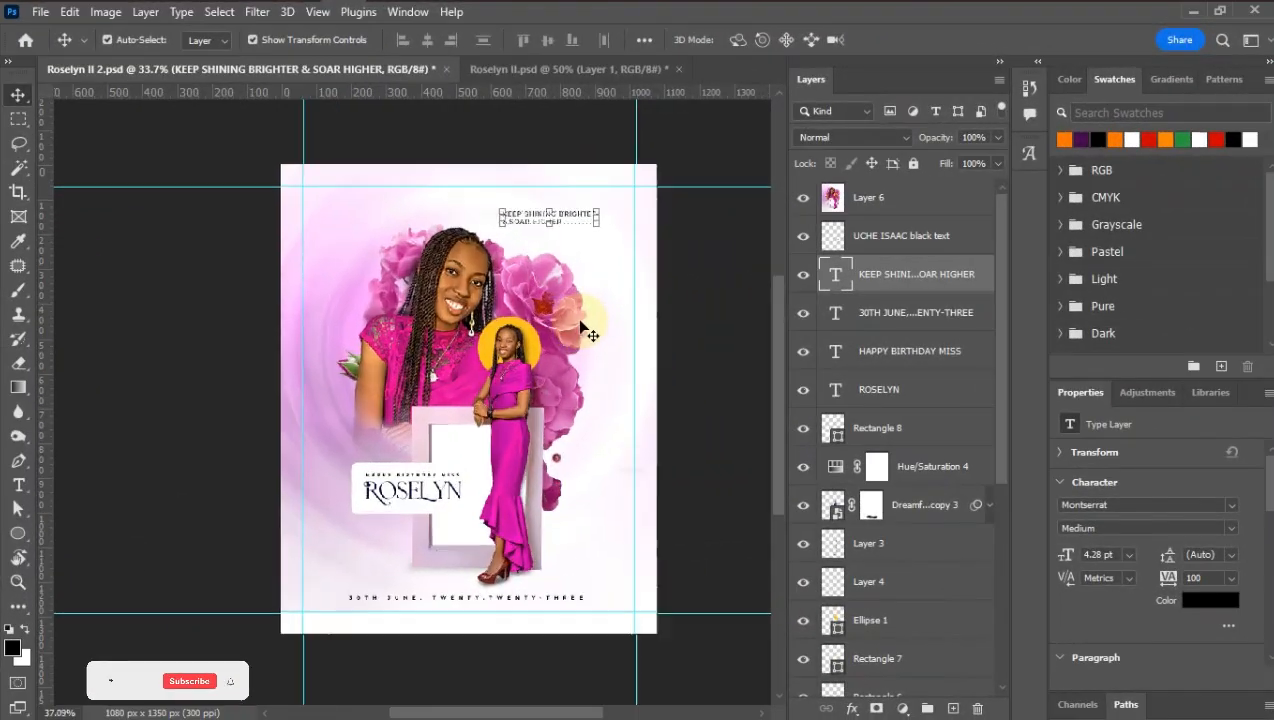
pyautogui.scroll(3, 466, 372)
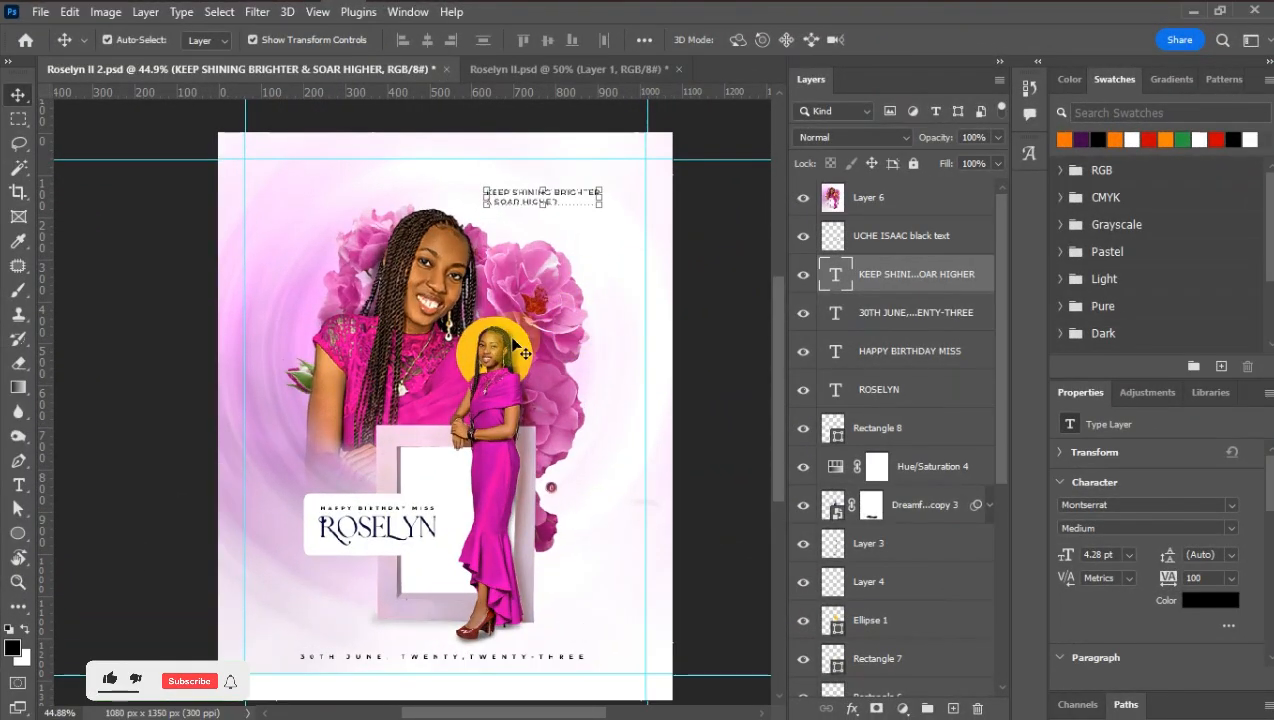
pyautogui.scroll(2, 453, 381)
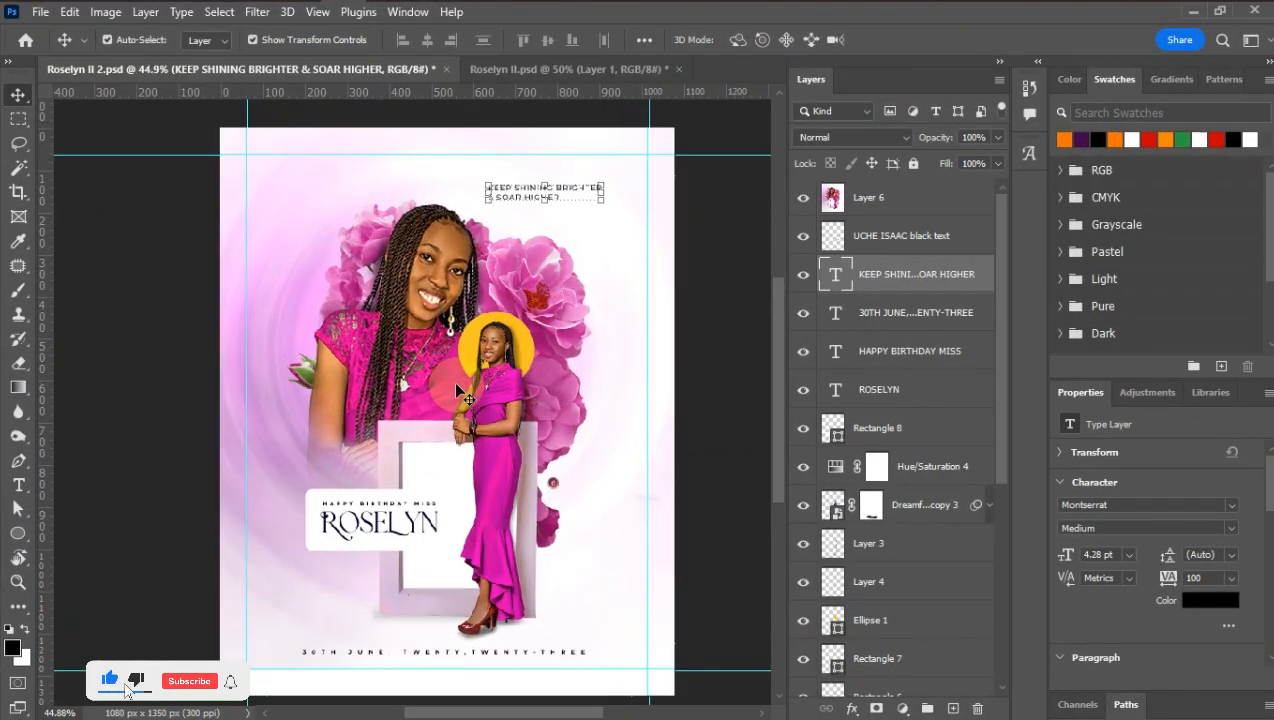
pyautogui.scroll(-5, 456, 385)
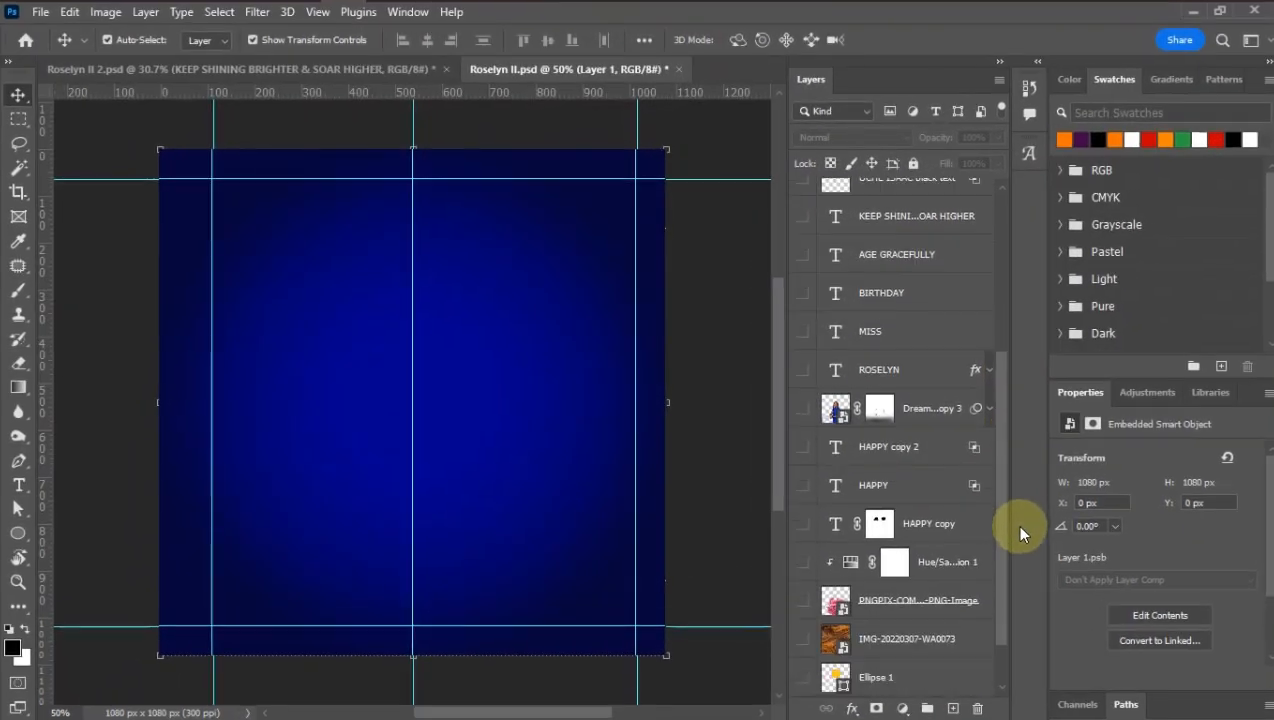
# Step: Select the Rectangle 1 background in the second flyer document and examine its gradient fill, keeping the Radial style
pyautogui.scroll(-2, 1010, 603)
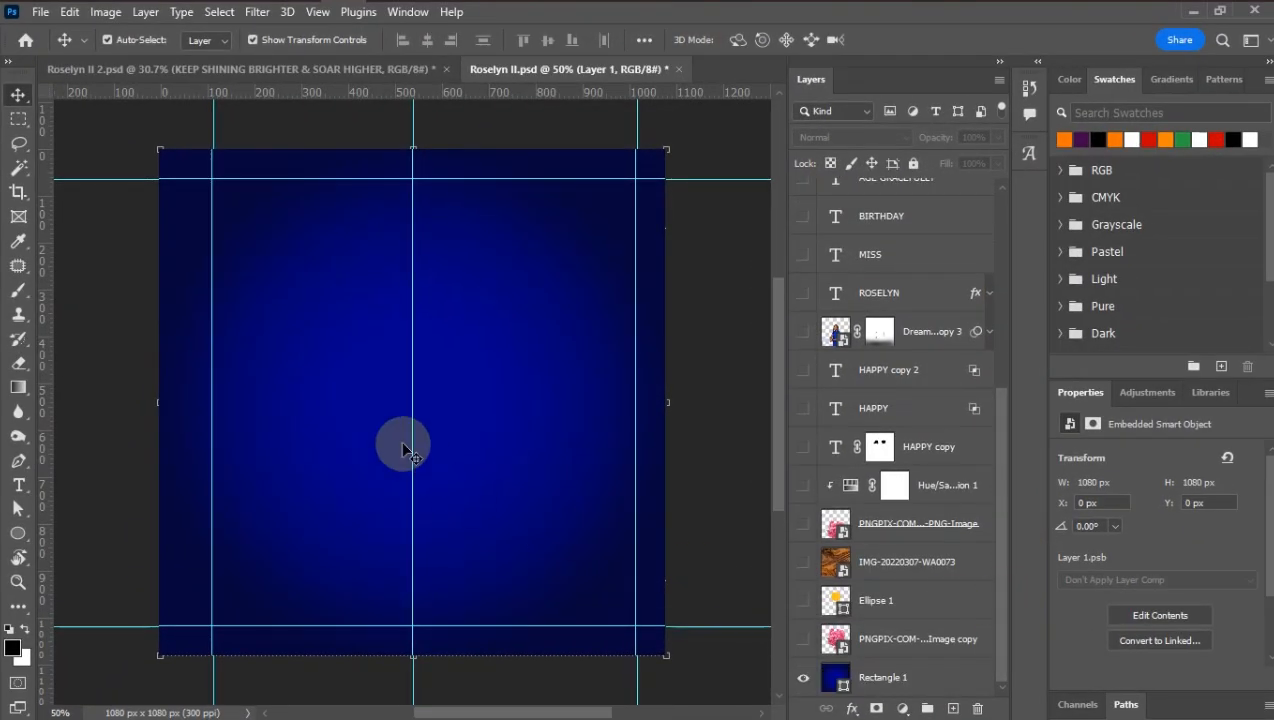
pyautogui.click(868, 678)
pyautogui.click(1117, 594)
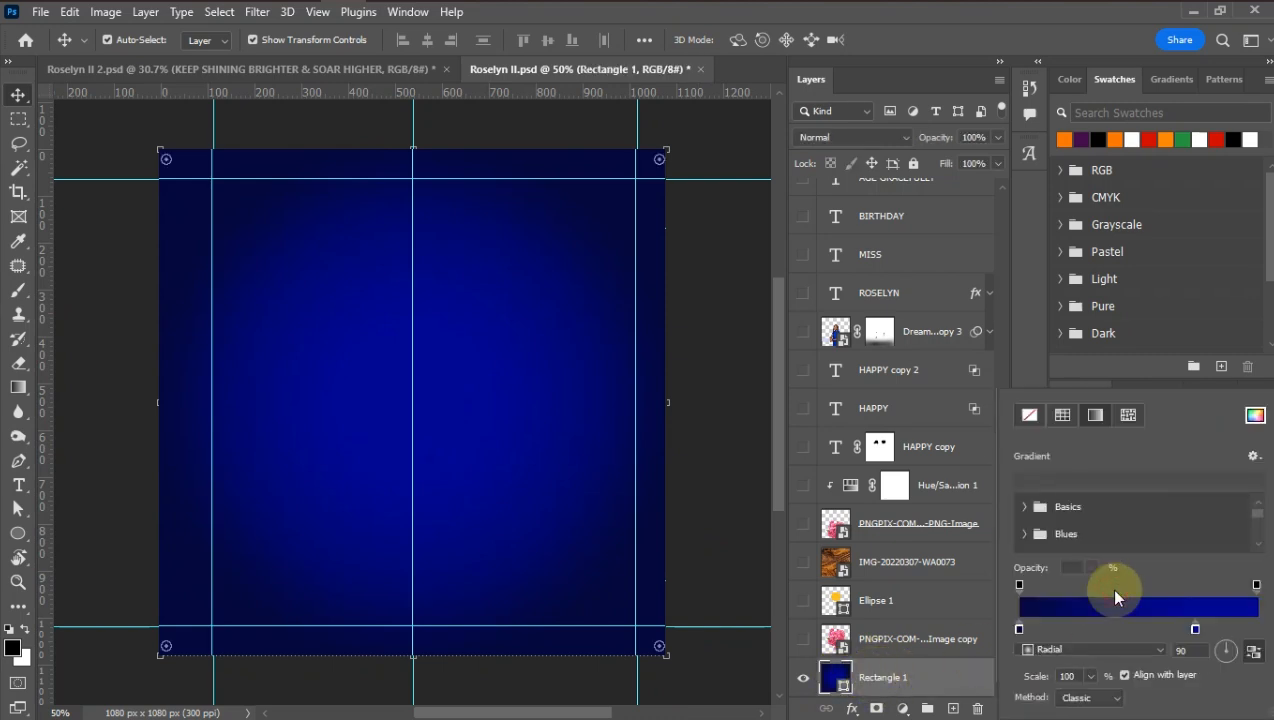
pyautogui.click(1106, 648)
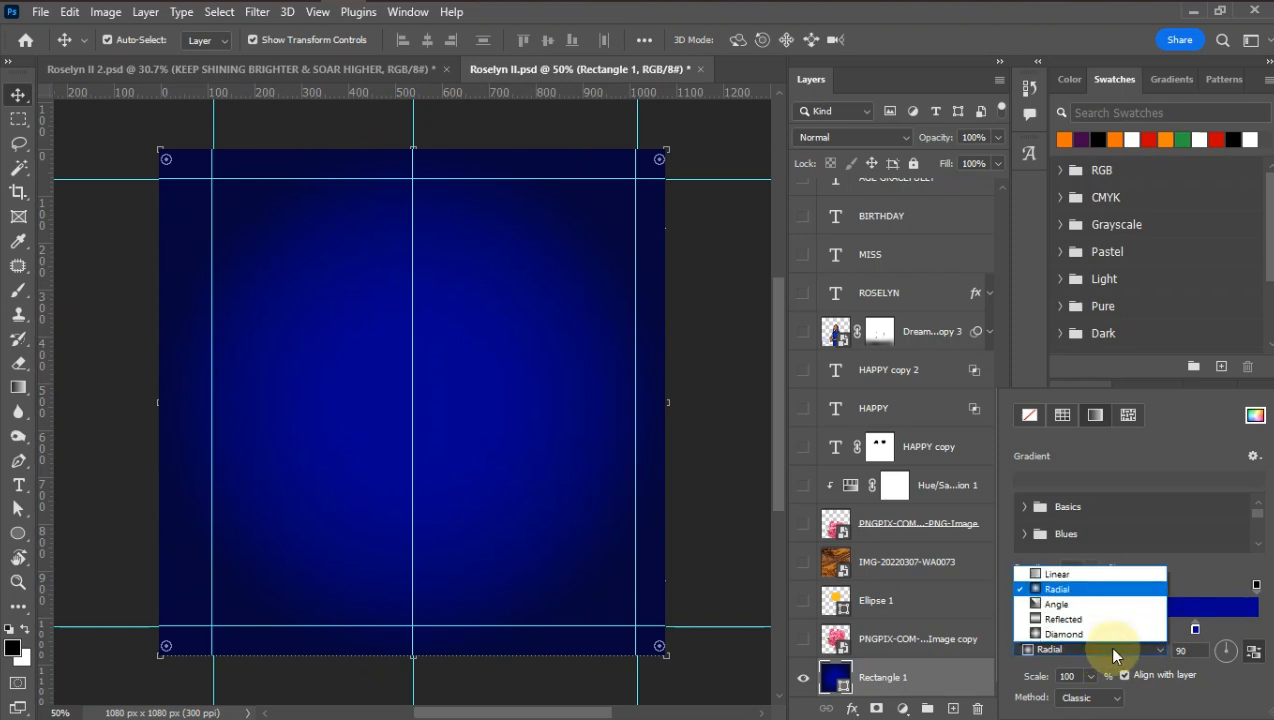
pyautogui.click(1058, 589)
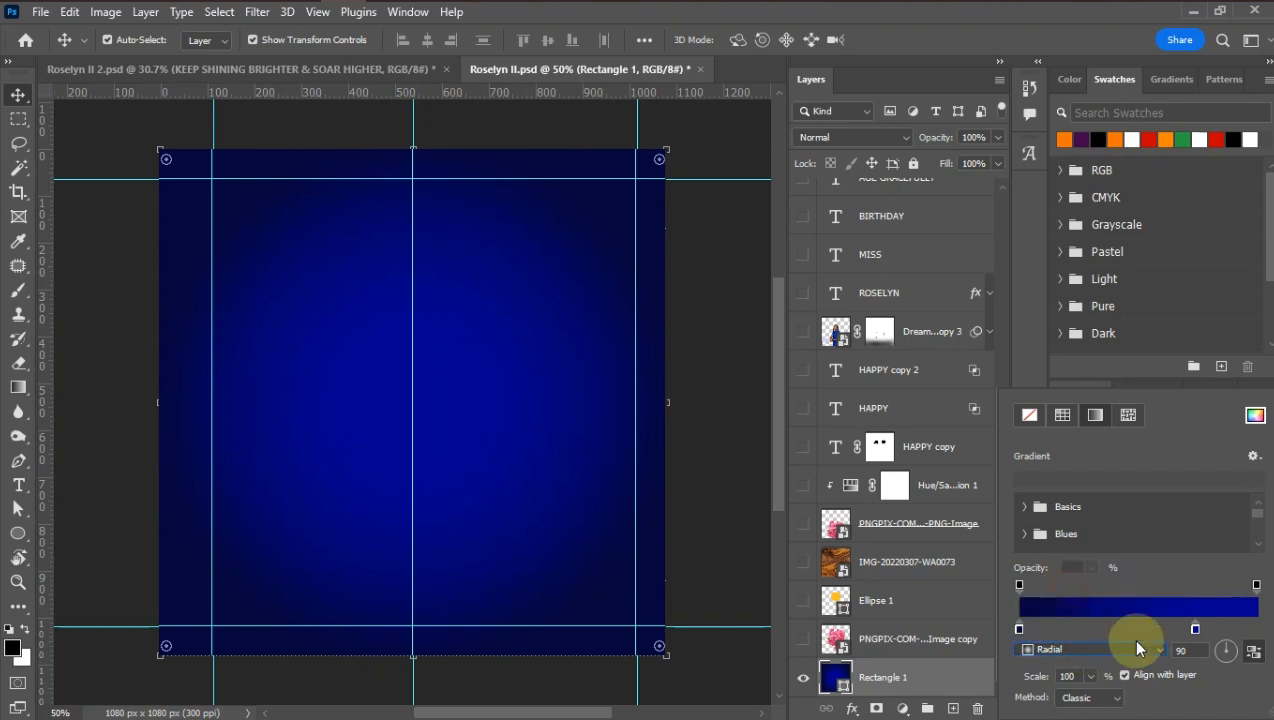
# Step: Open the Rectangle 1 background gradient for editing and examine the dark blue stop's colour, keeping it as it is
pyautogui.click(1116, 606)
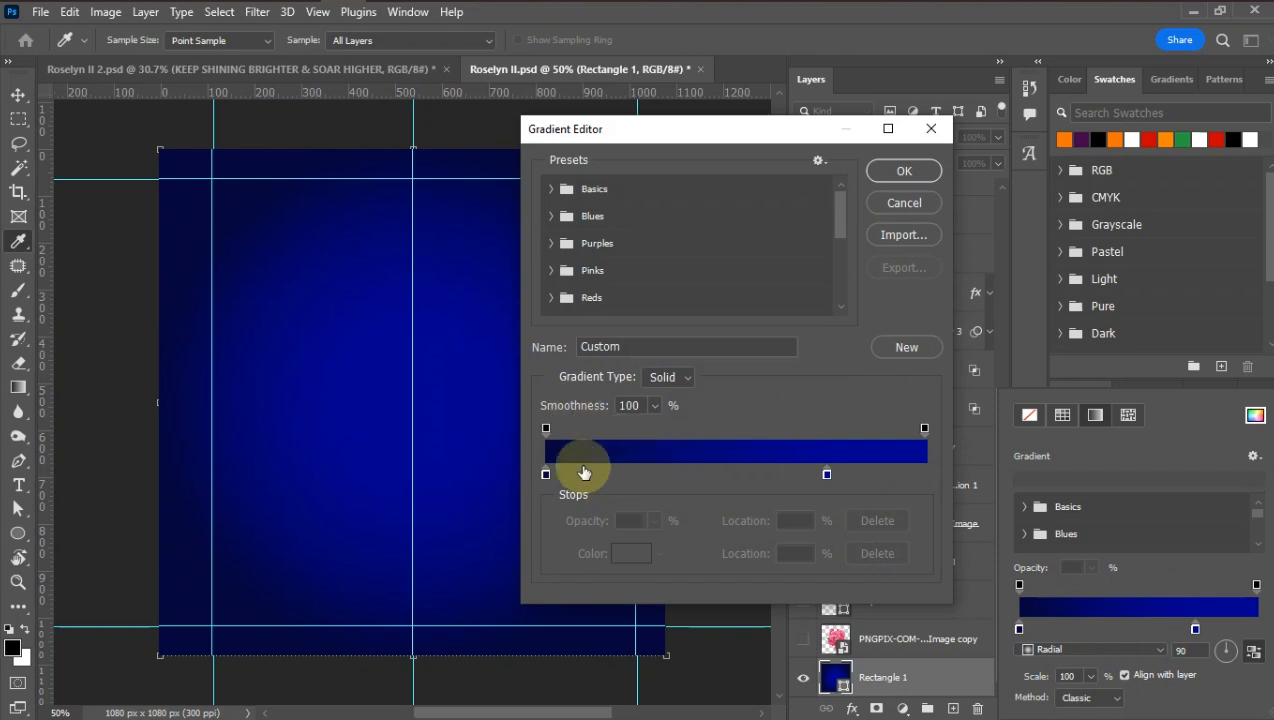
pyautogui.click(546, 474)
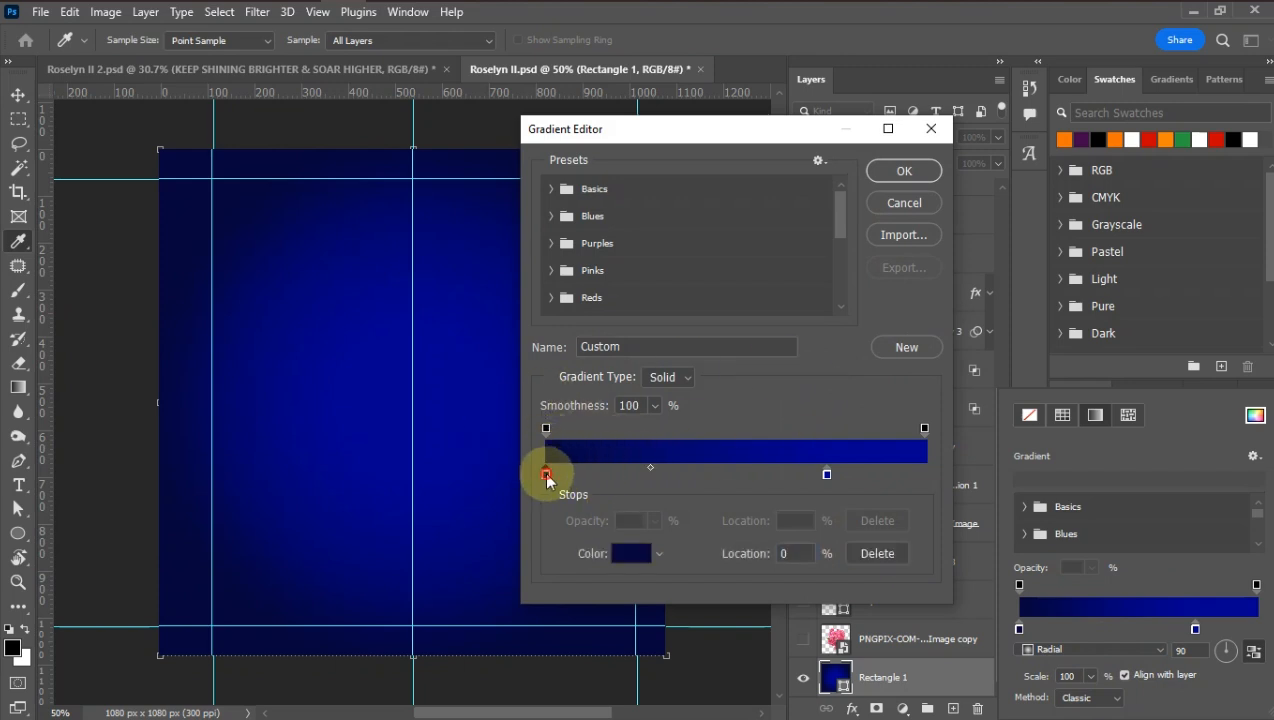
pyautogui.click(633, 555)
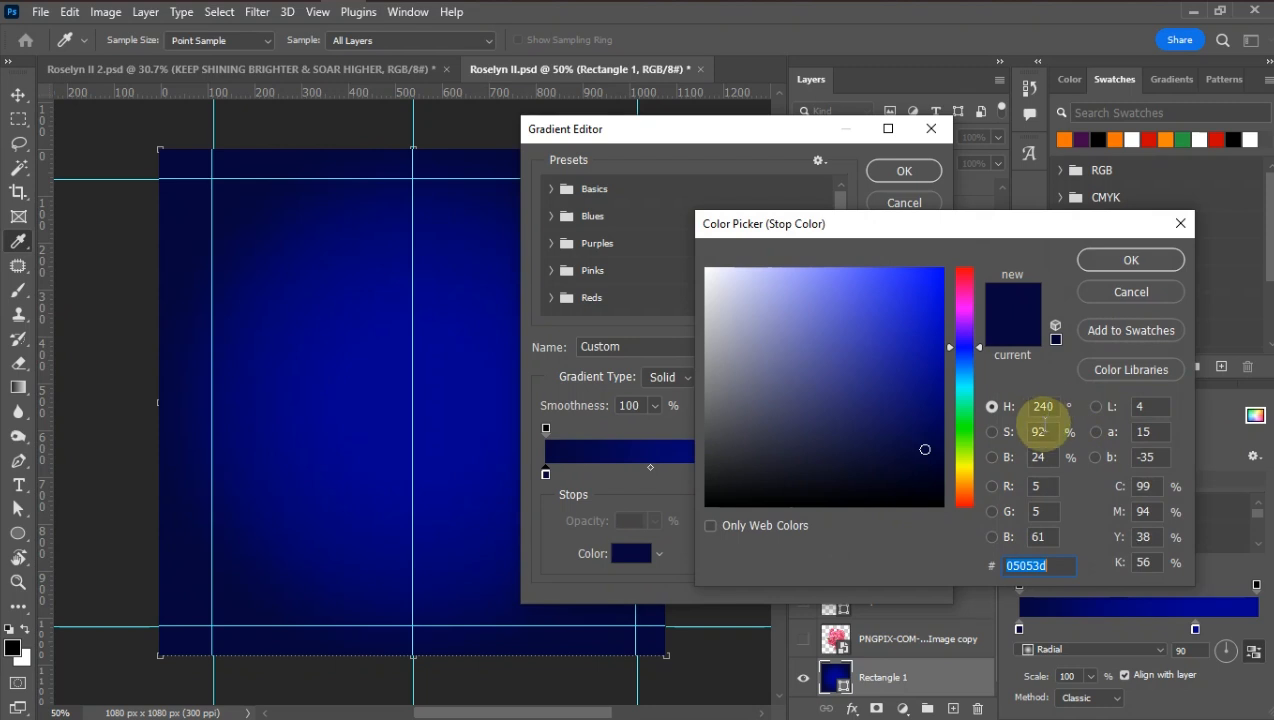
pyautogui.click(1082, 261)
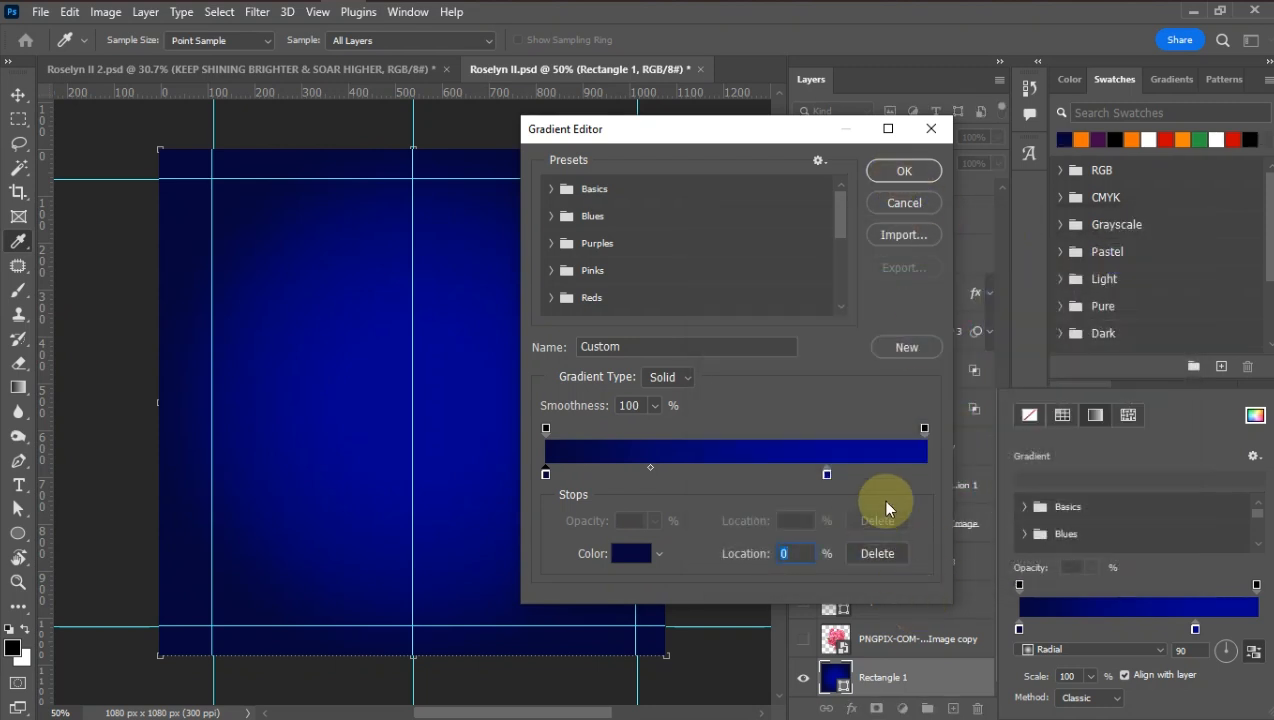
# Step: Examine the location and colour of the gradient's brighter blue stop, then close the gradient editing without changing the fill
pyautogui.click(826, 476)
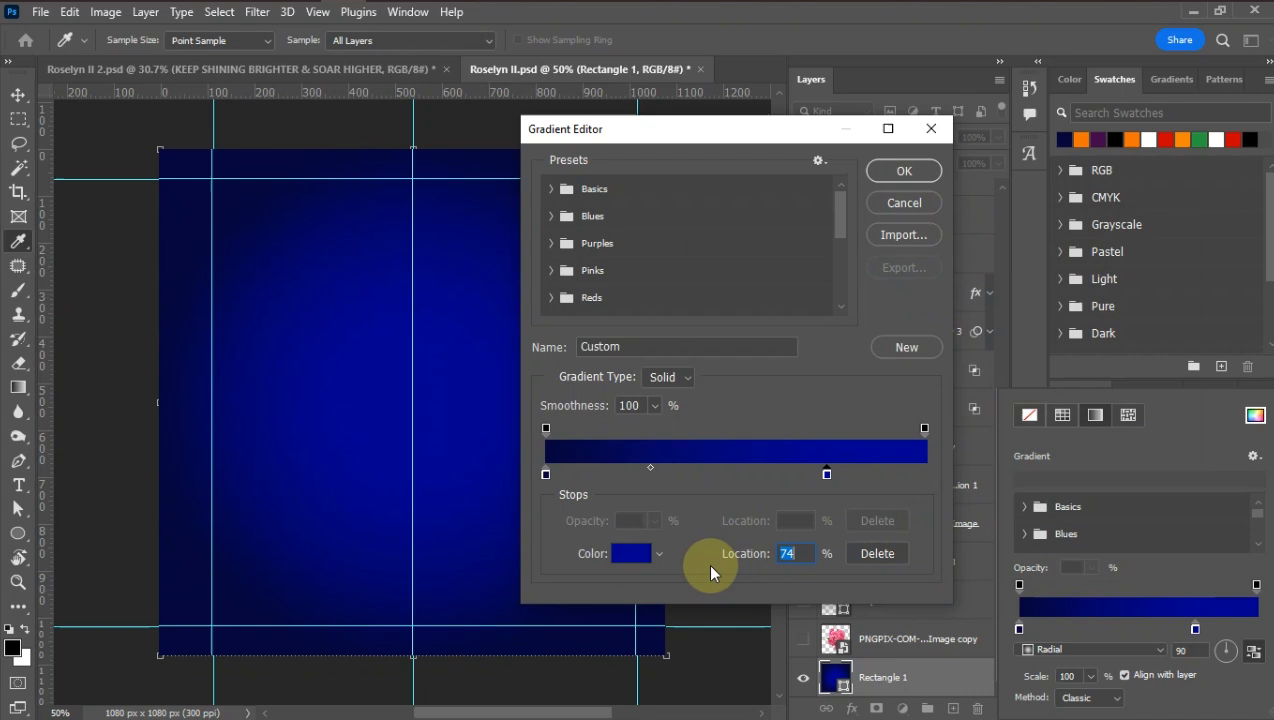
pyautogui.click(632, 554)
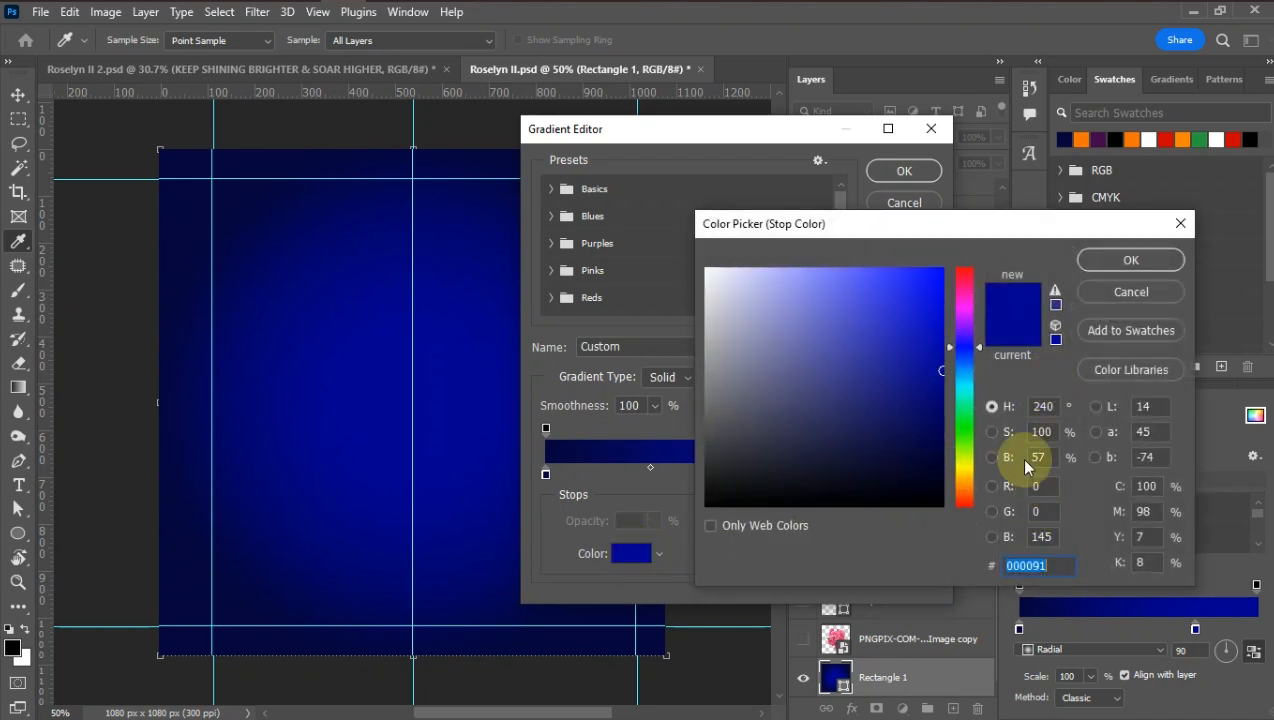
pyautogui.click(1093, 262)
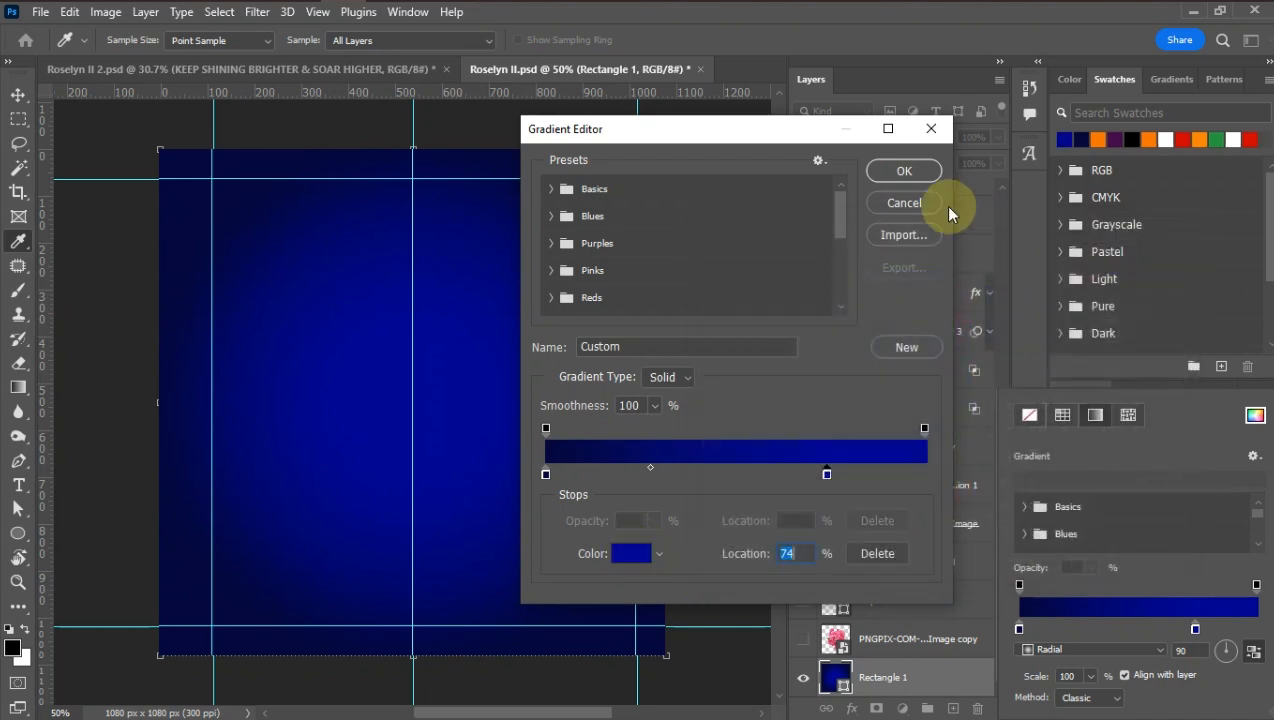
pyautogui.click(903, 173)
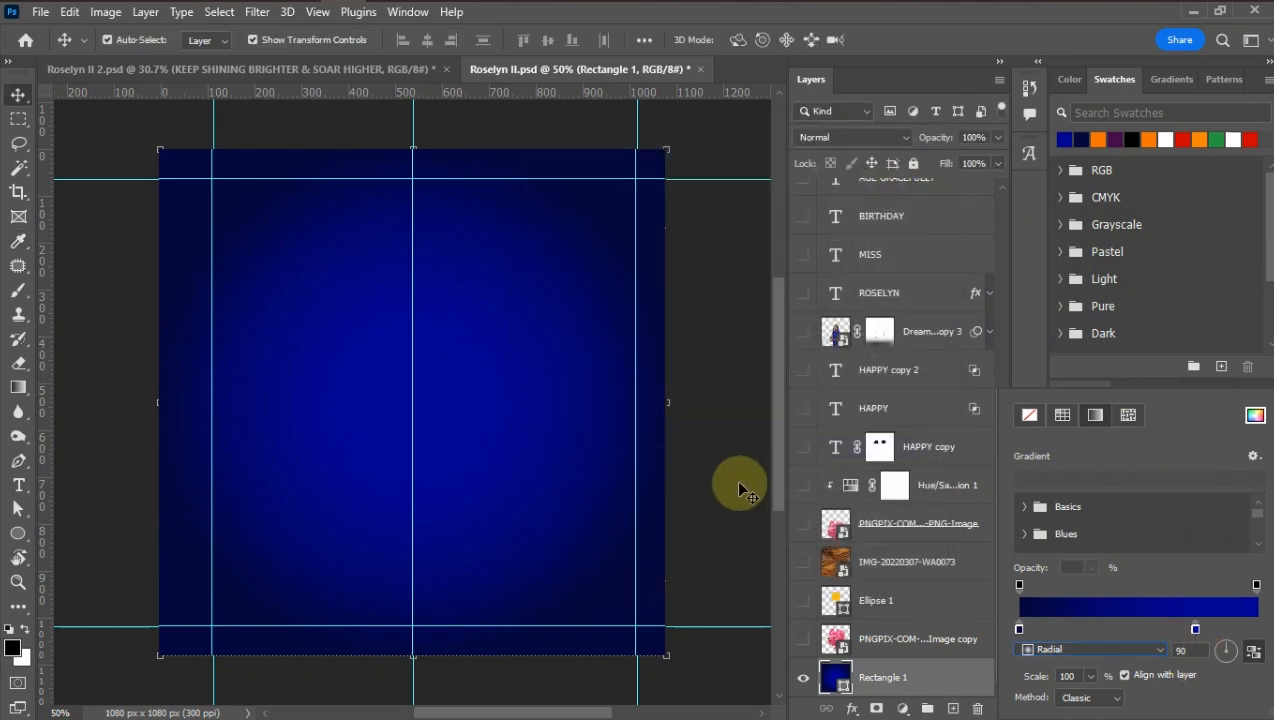
# Step: Show the rose flower Image copy layer above Rectangle 1, select it, and review its blend mode, keeping Overlay
pyautogui.click(803, 642)
pyautogui.click(802, 640)
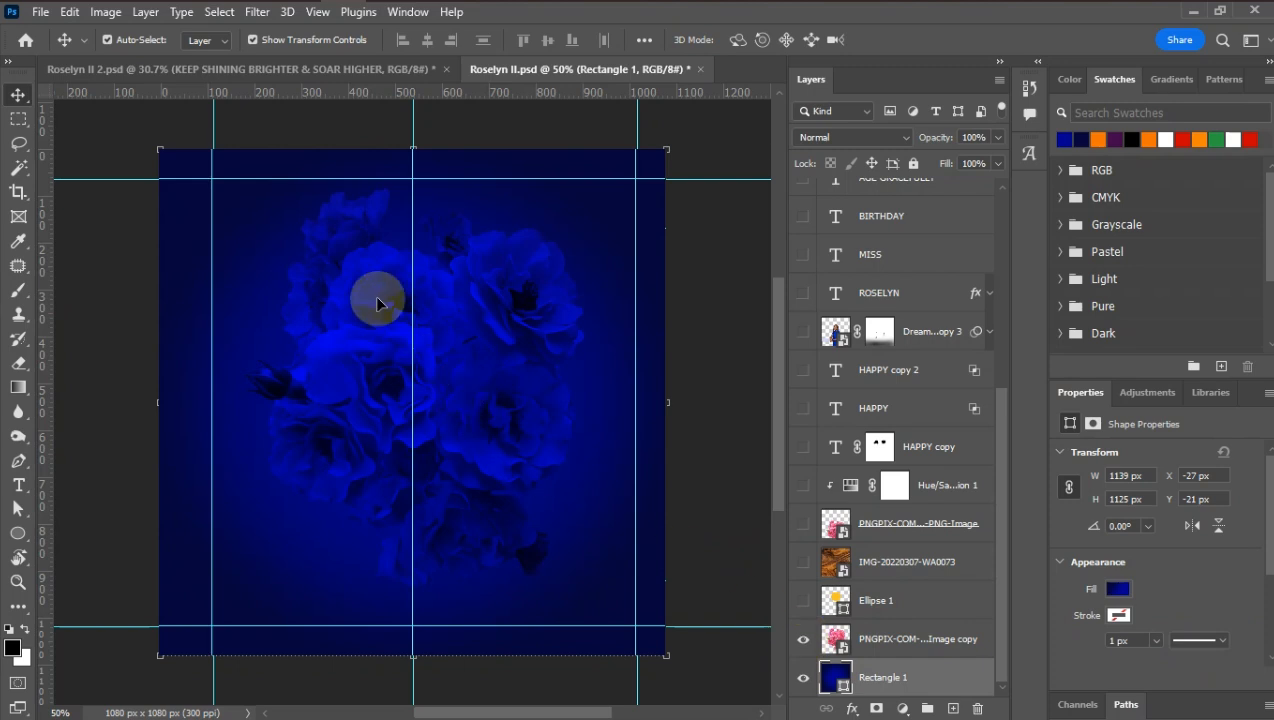
pyautogui.click(880, 640)
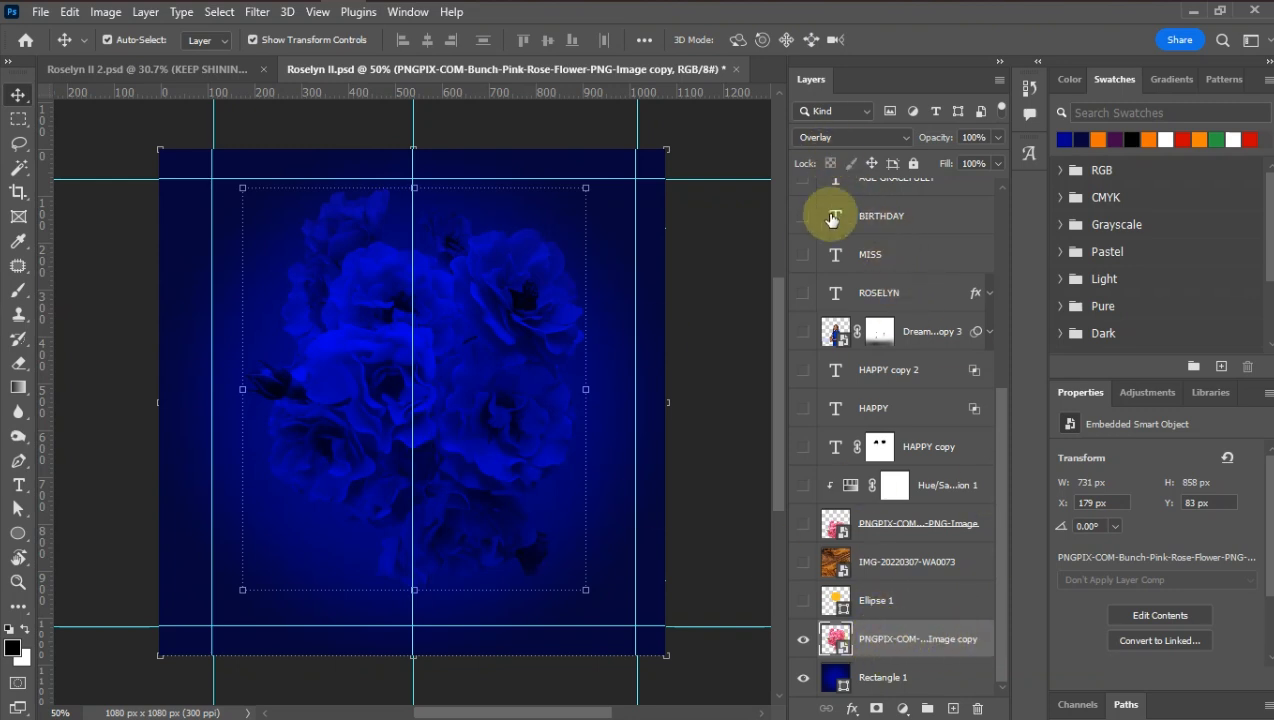
pyautogui.click(829, 136)
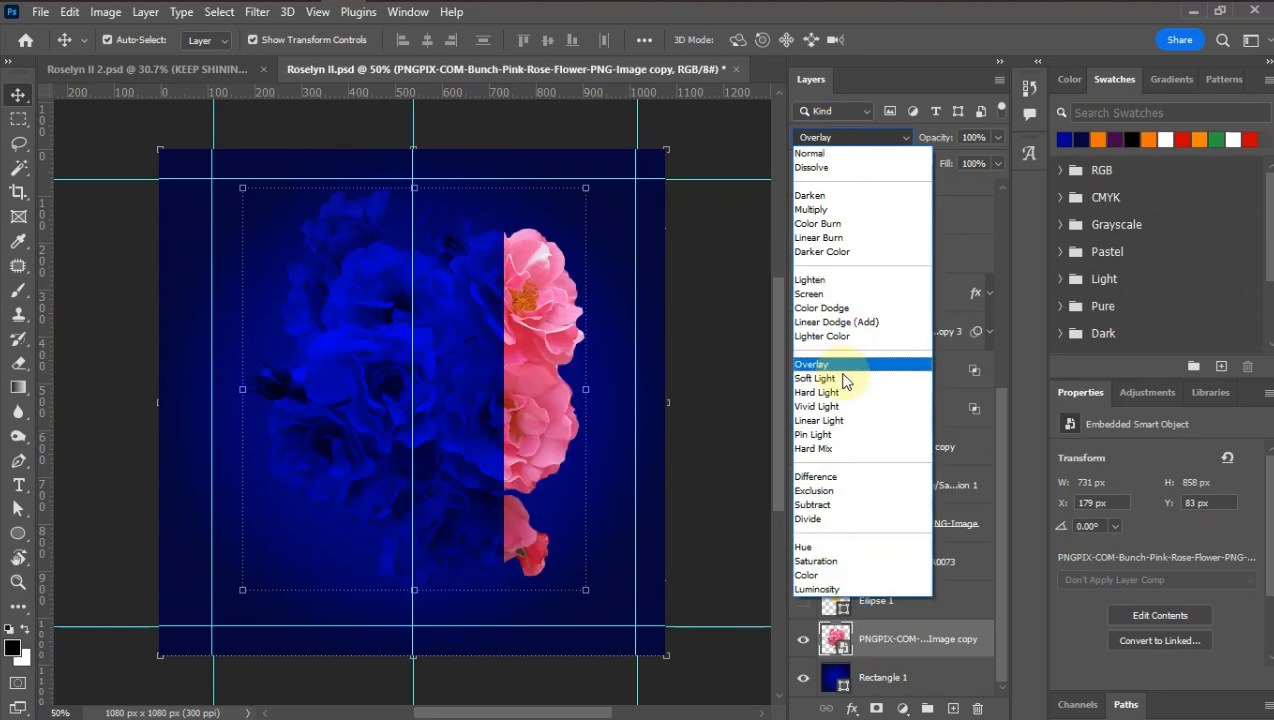
pyautogui.click(812, 364)
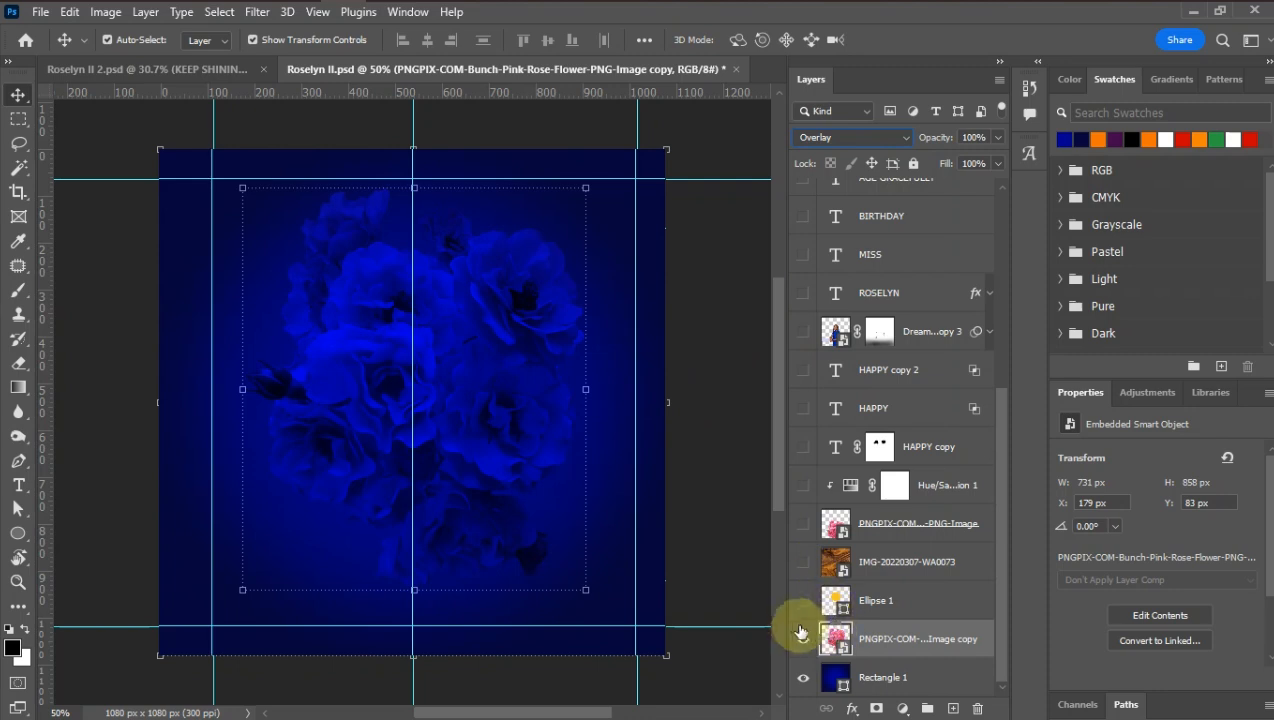
# Step: Show the Ellipse 1 circle and the IMG-20220307-WA0073 texture, and select the texture to examine its blend mode and opacity
pyautogui.click(803, 600)
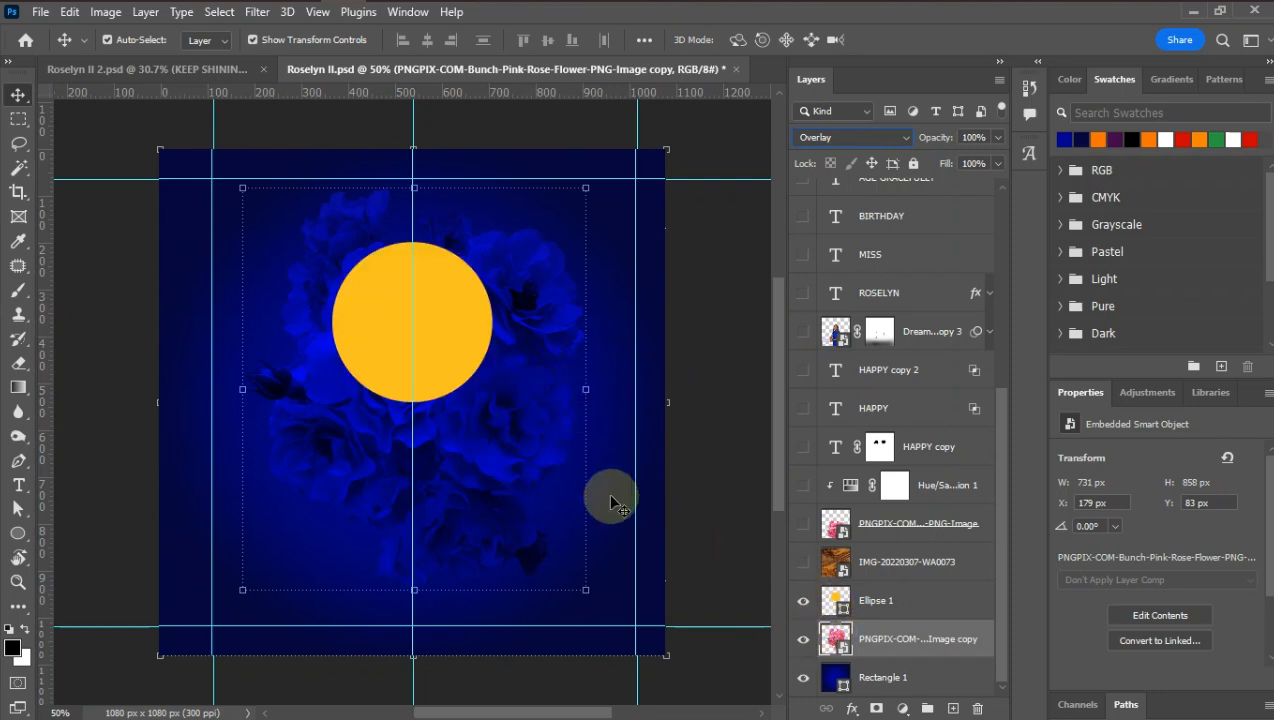
pyautogui.click(803, 565)
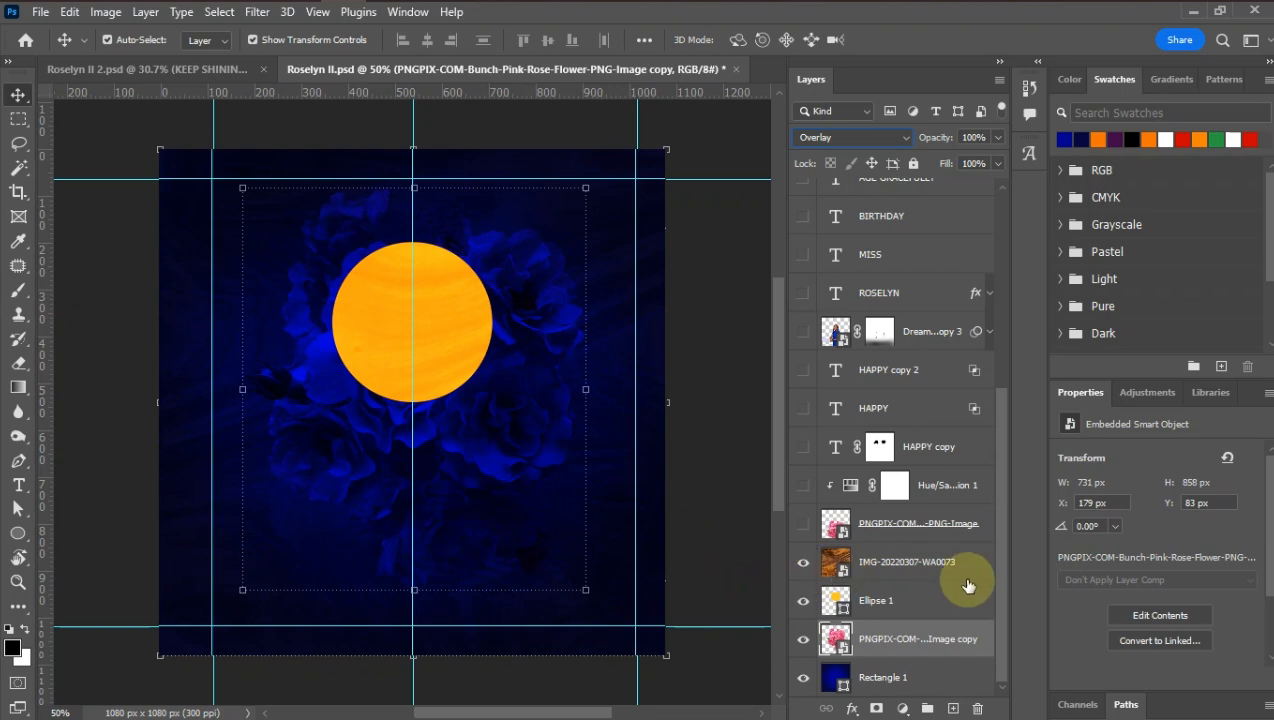
pyautogui.click(880, 562)
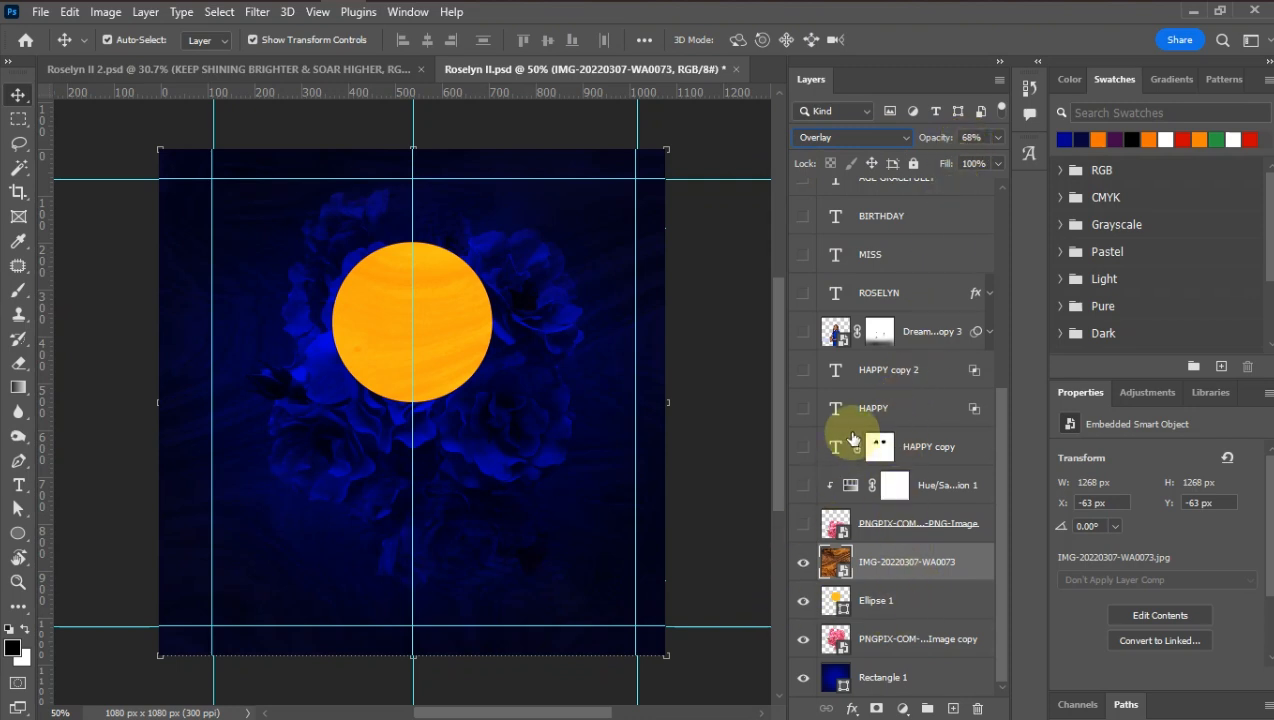
# Step: Show the upper rose image with its Hue/Saturation adjustment, plus the HAPPY copy and HAPPY text layers
pyautogui.click(802, 526)
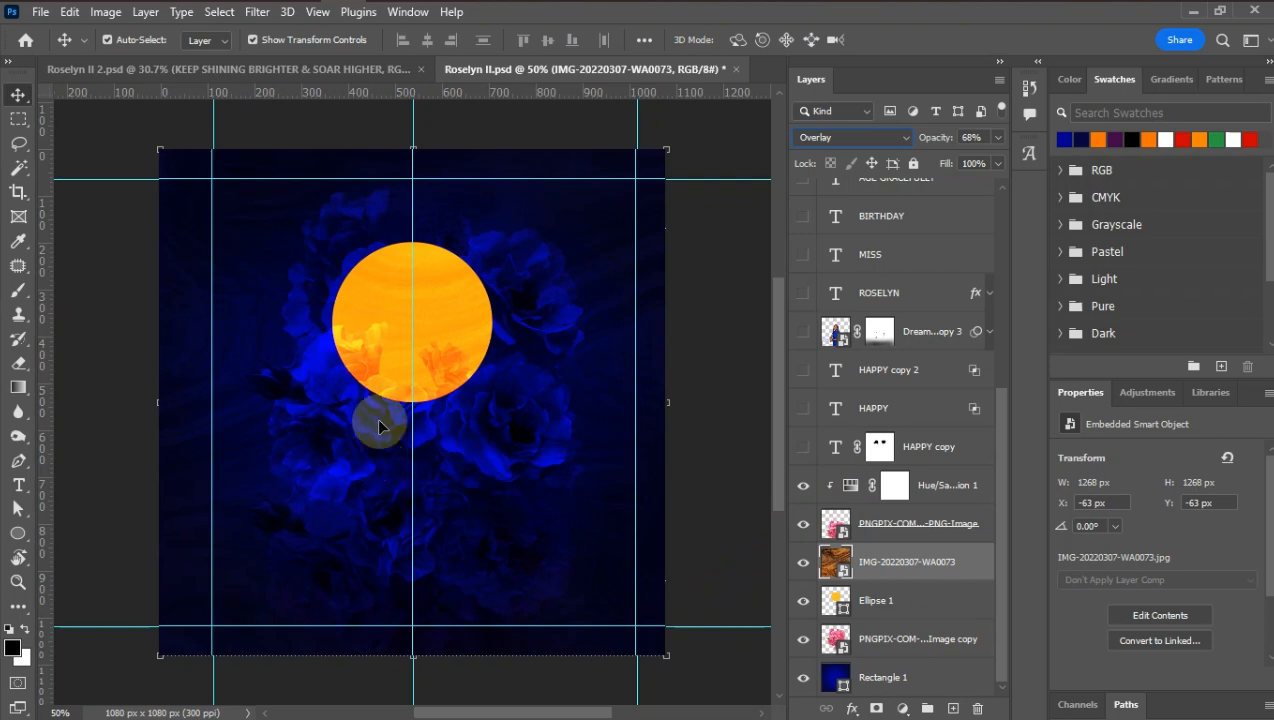
pyautogui.click(803, 449)
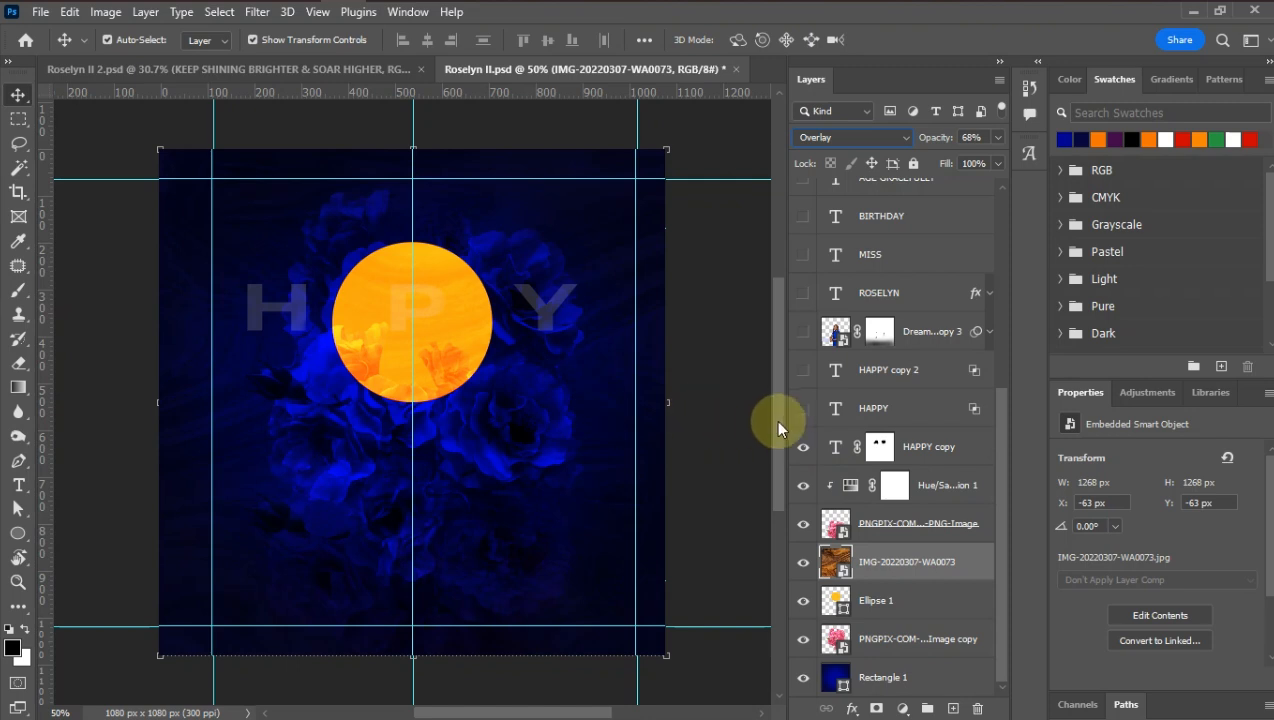
pyautogui.click(803, 410)
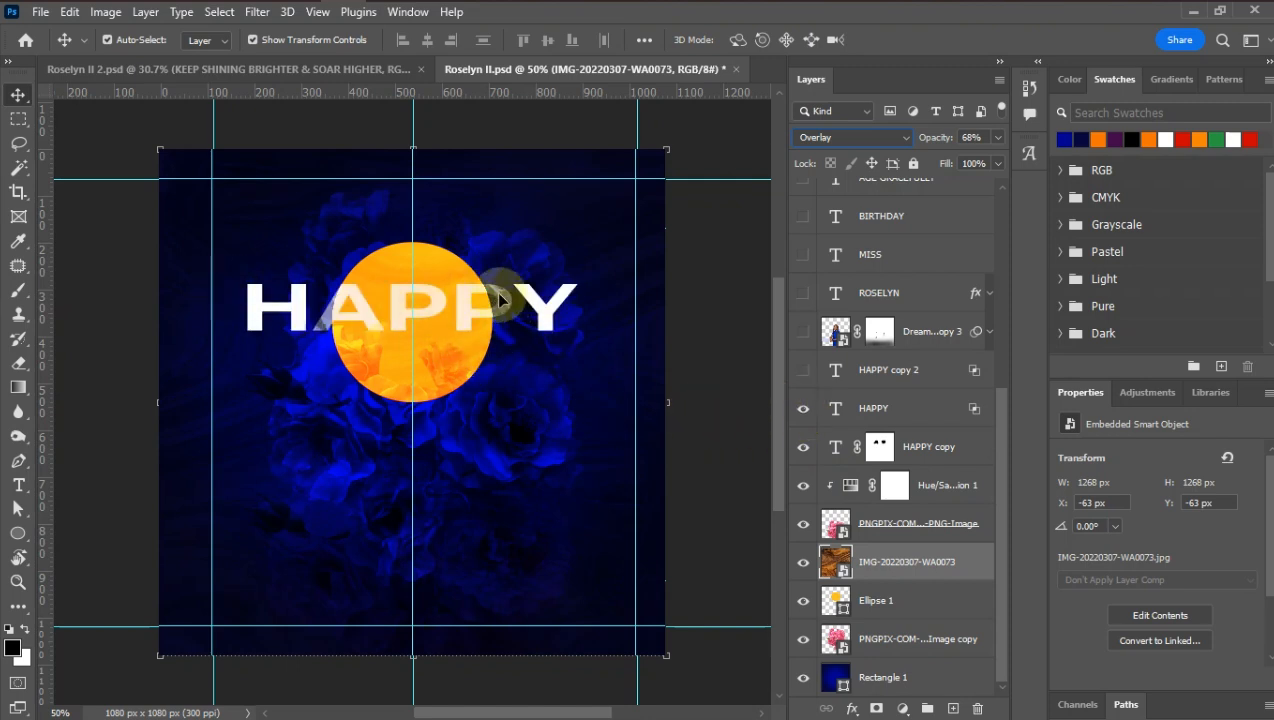
# Step: Compare the flyer with and without the HAPPY text layer and examine that layer's Blend If settings, keeping them as they are
pyautogui.click(803, 408)
pyautogui.click(803, 408)
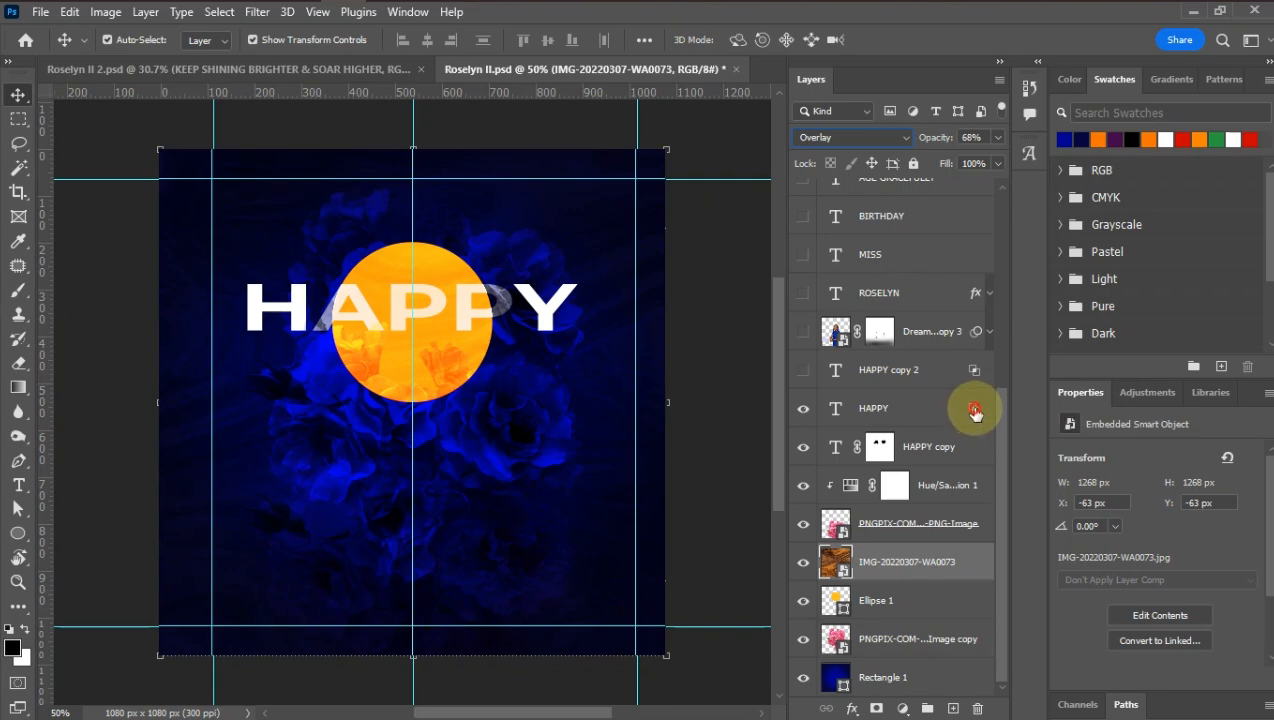
pyautogui.doubleClick(975, 412)
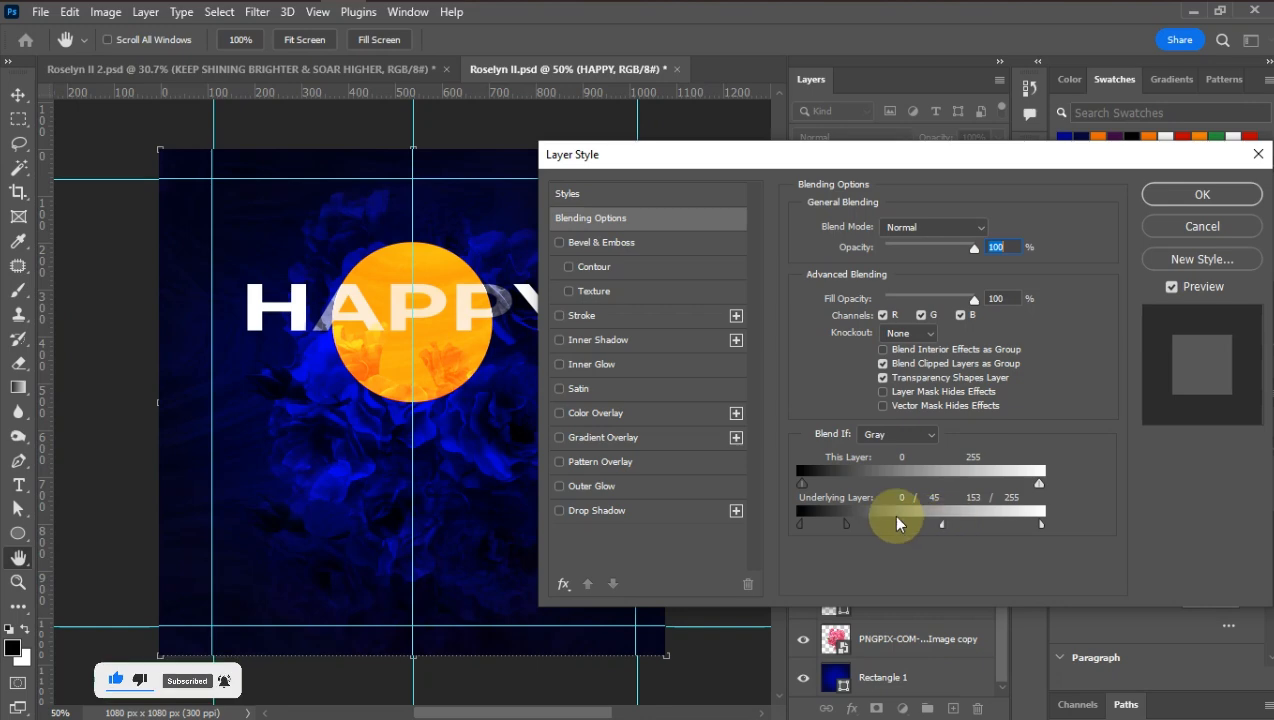
pyautogui.click(1170, 200)
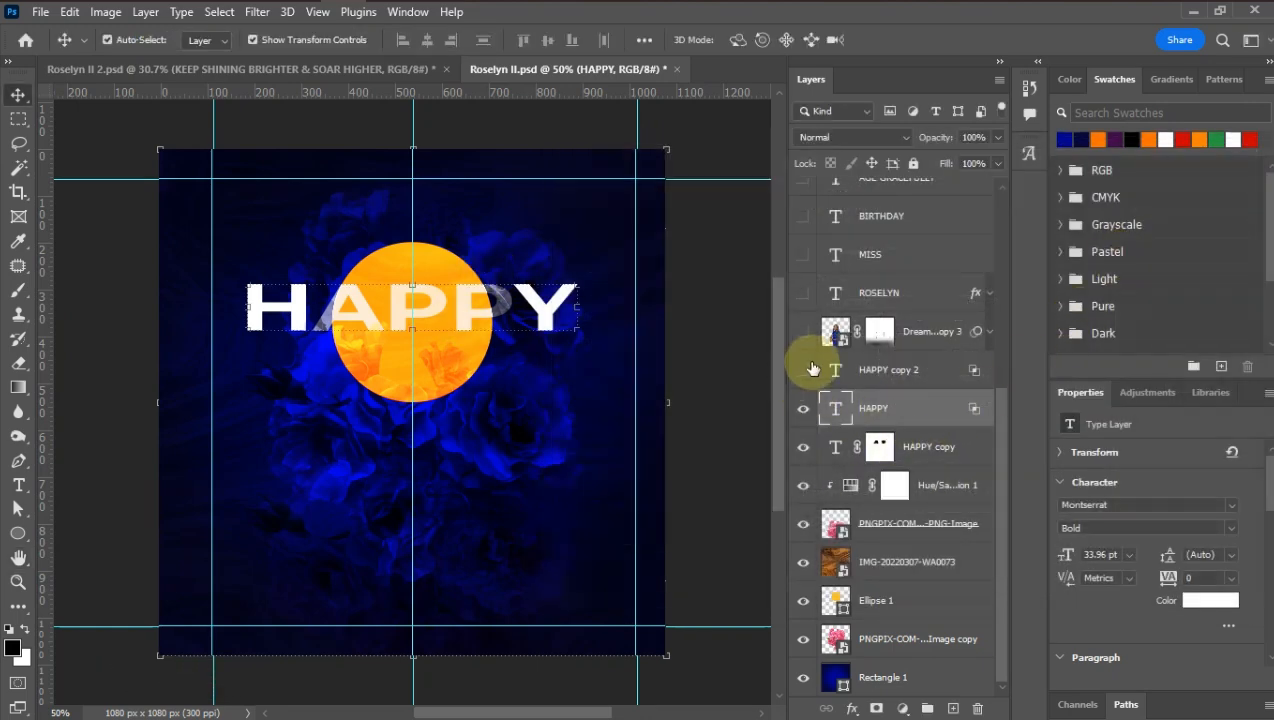
# Step: Show the HAPPY copy 2 text, the portrait, and the celebrant's name, MISS and BIRTHDAY text layers
pyautogui.click(803, 370)
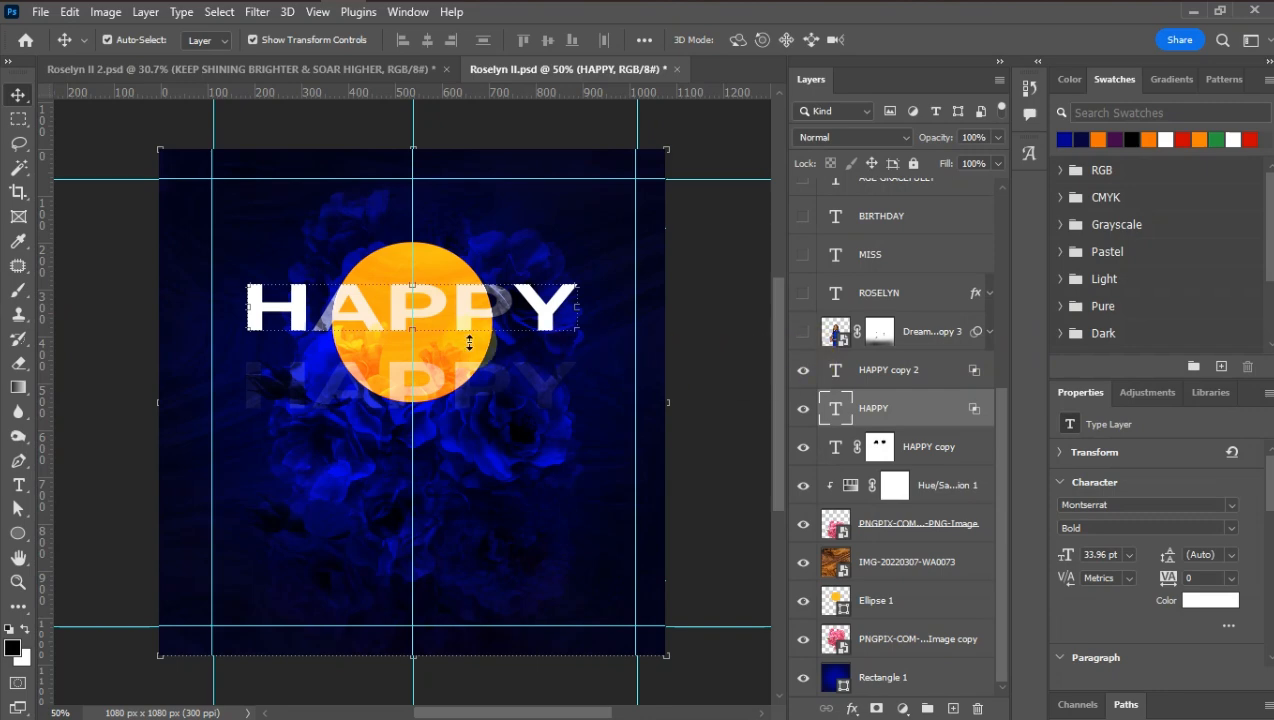
pyautogui.click(803, 333)
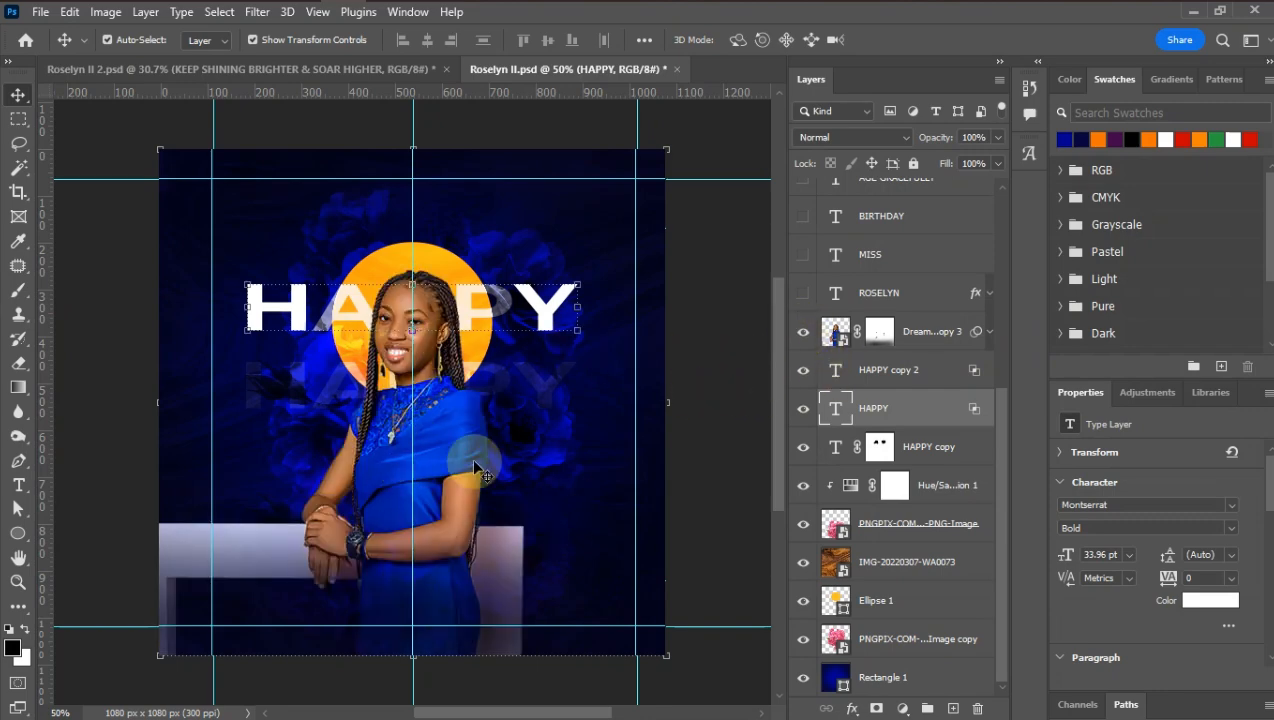
pyautogui.click(803, 295)
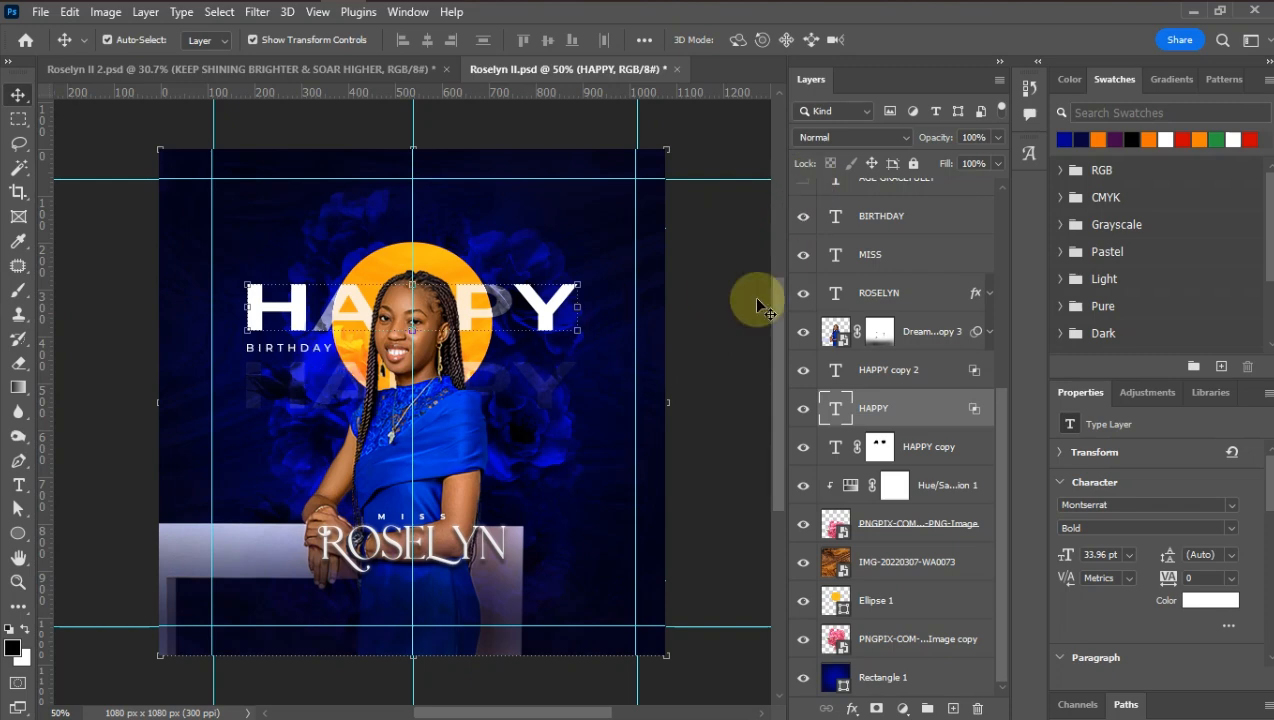
# Step: Show the AGE GRACEFULLY and KEEP SHINING BRIGHTER & SOAR HIGHER texts, the designer's black text logo, the date and the BIRTHDAY copy
pyautogui.scroll(3, 868, 245)
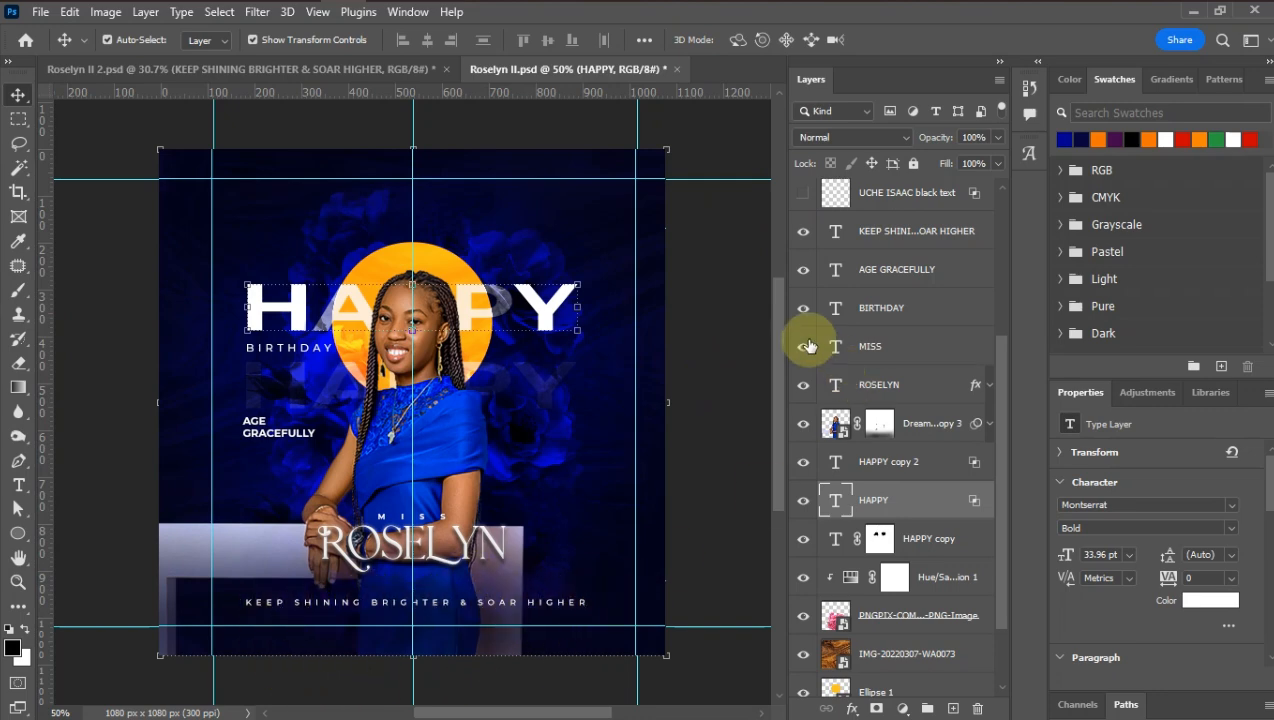
pyautogui.scroll(3, 805, 345)
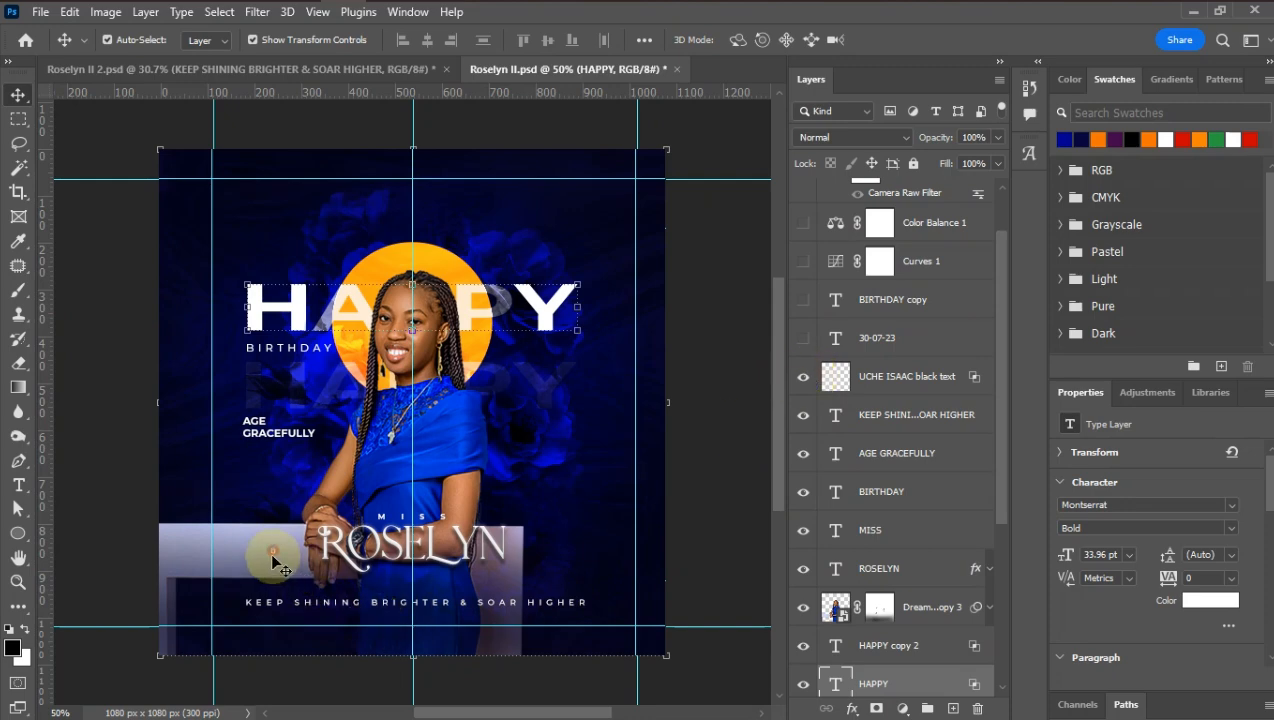
pyautogui.click(803, 342)
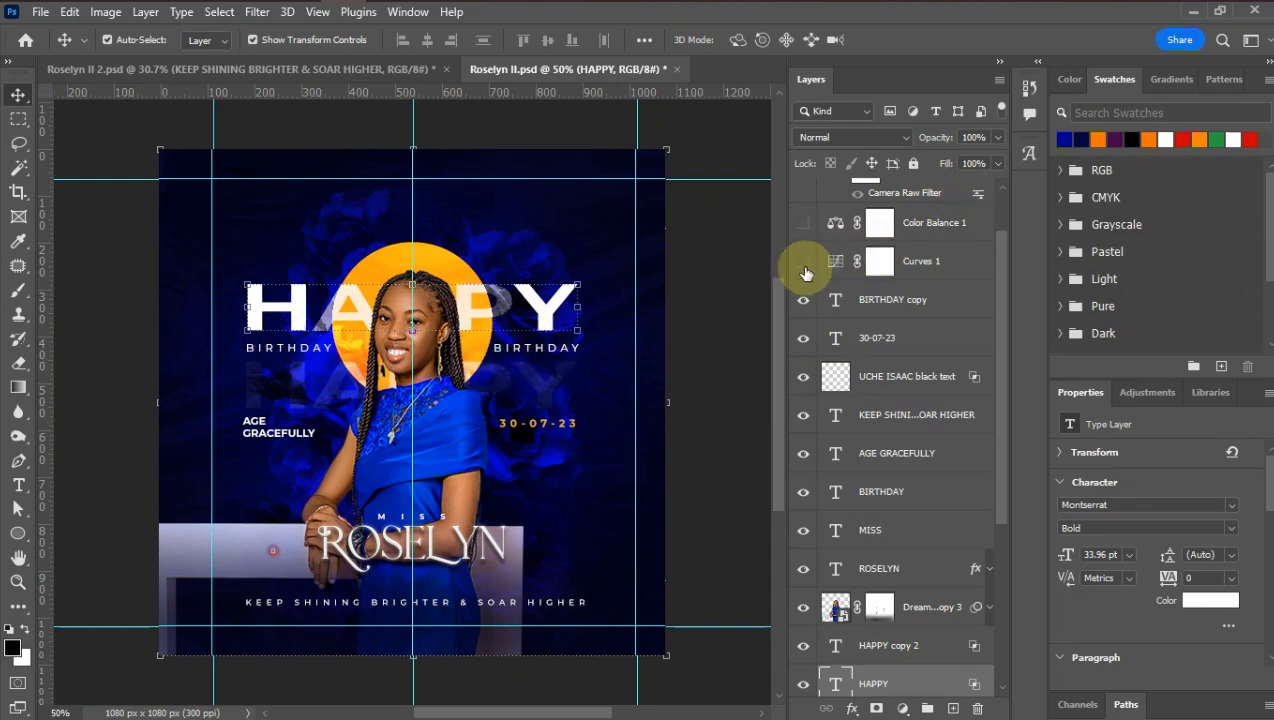
# Step: Show the Curves 1 and Color Balance 1 adjustments and the filtered Layer 1 at the top of the stack, and examine the completed flyer
pyautogui.scroll(-2, 540, 370)
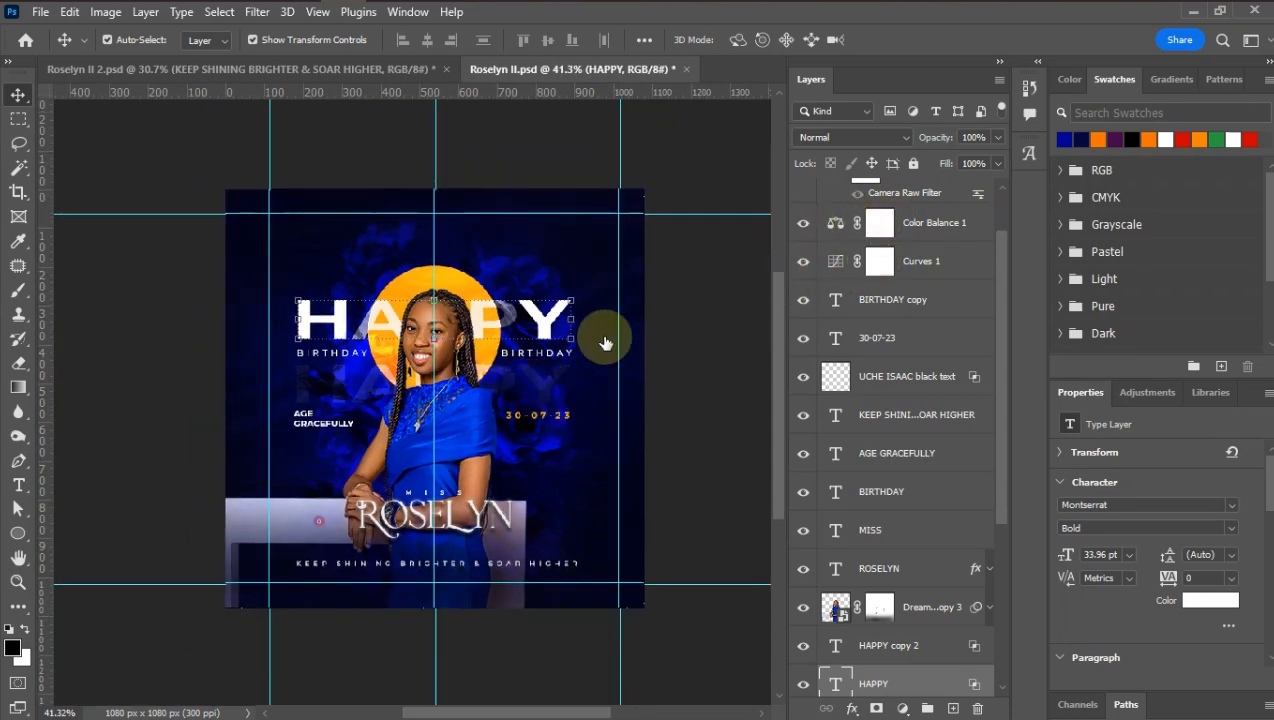
pyautogui.scroll(2, 1001, 276)
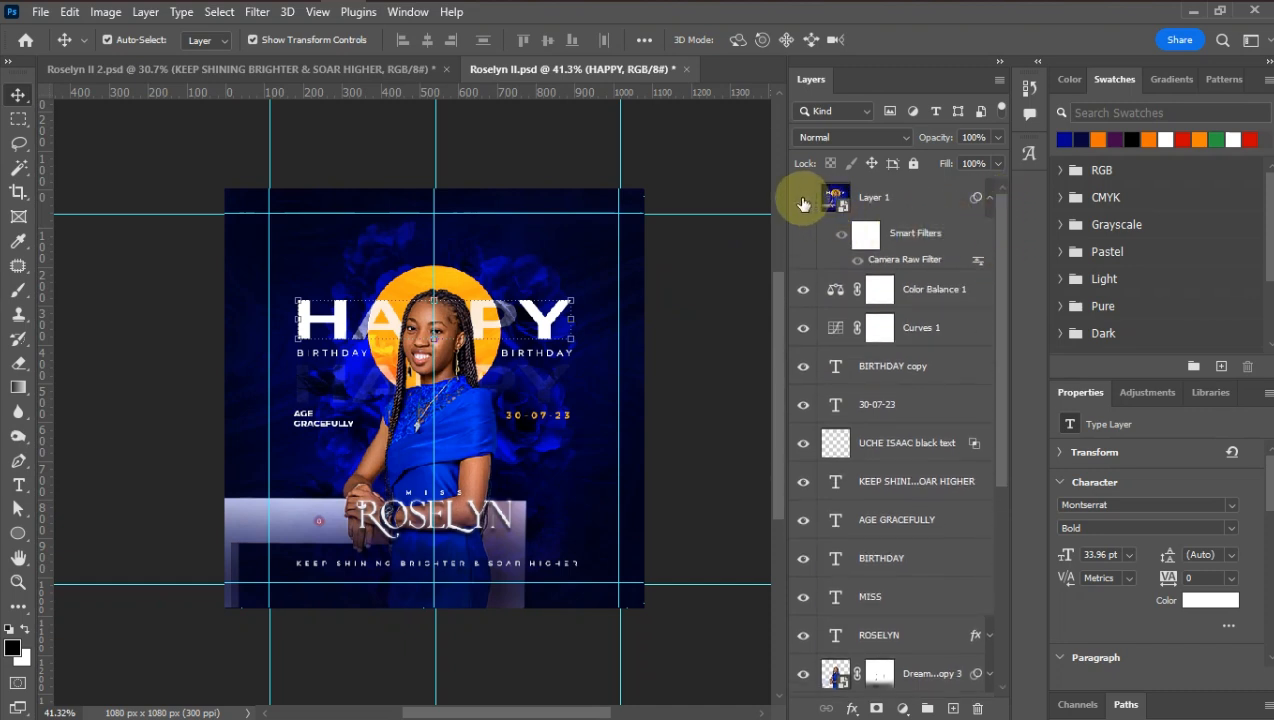
pyautogui.click(803, 202)
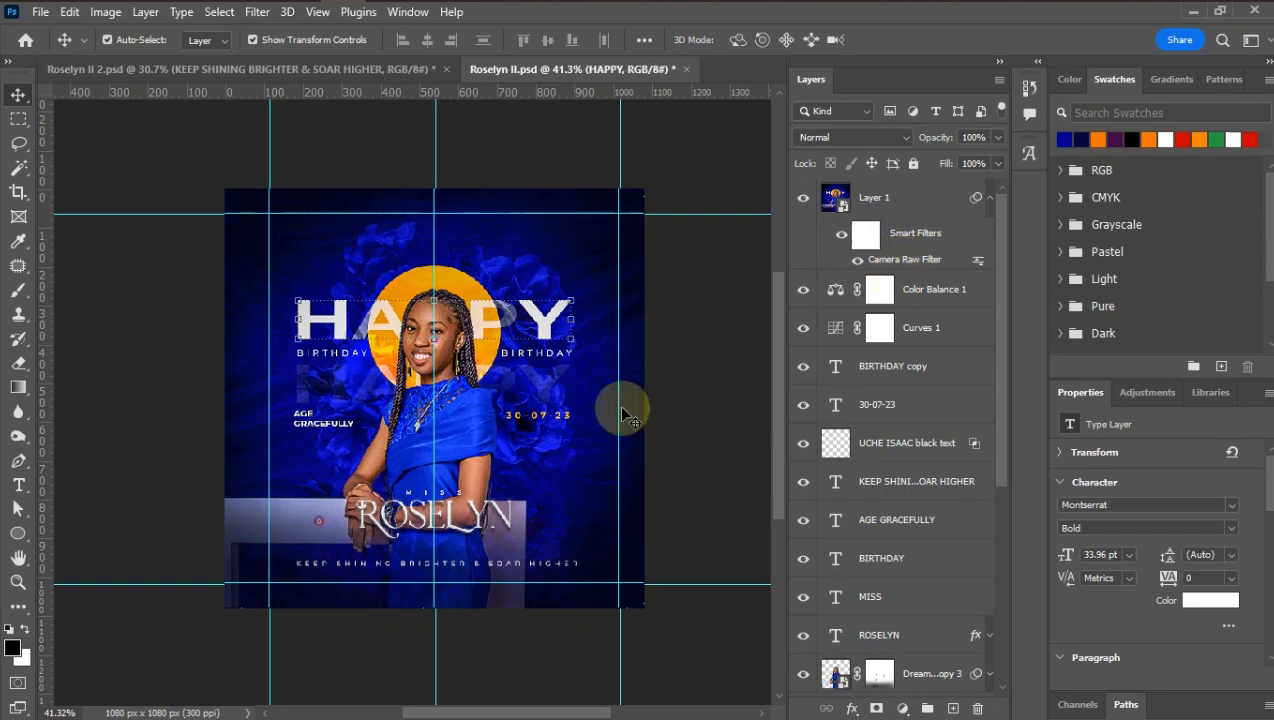
pyautogui.scroll(2, 532, 333)
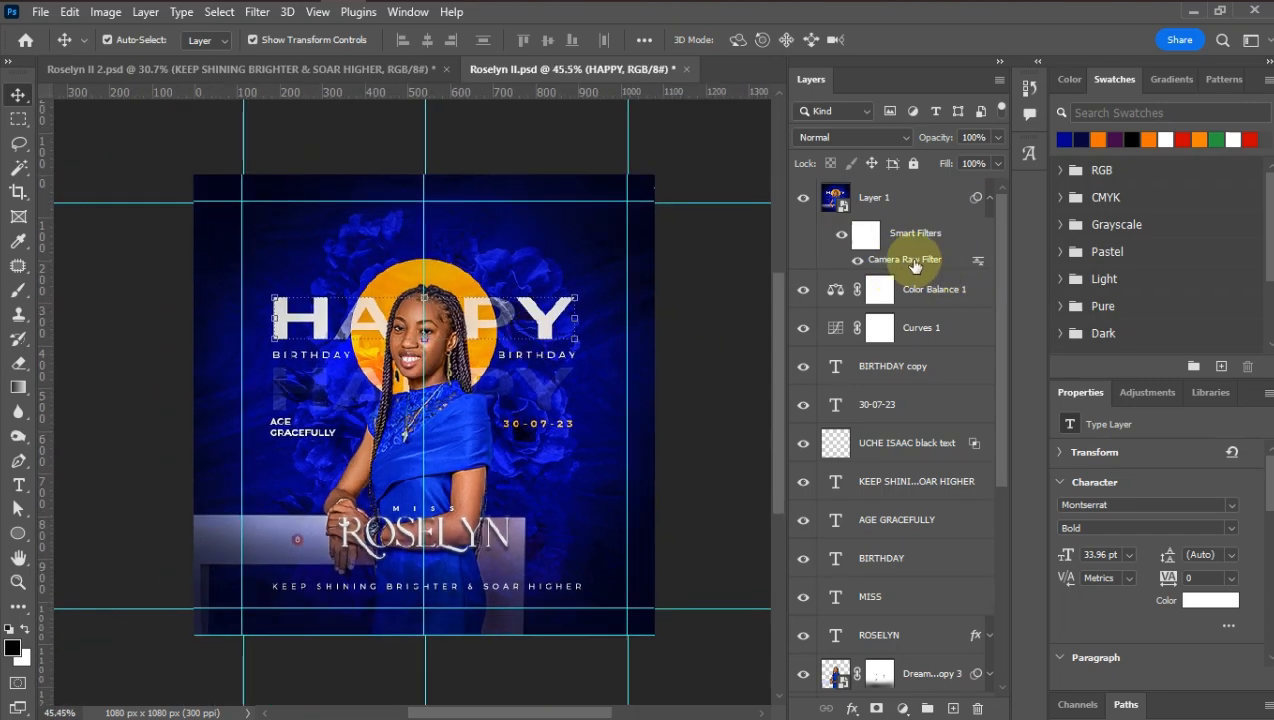
# Step: Open the Camera Raw Filter applied to Layer 1 and examine its Basic settings, from white balance down to saturation
pyautogui.click(903, 261)
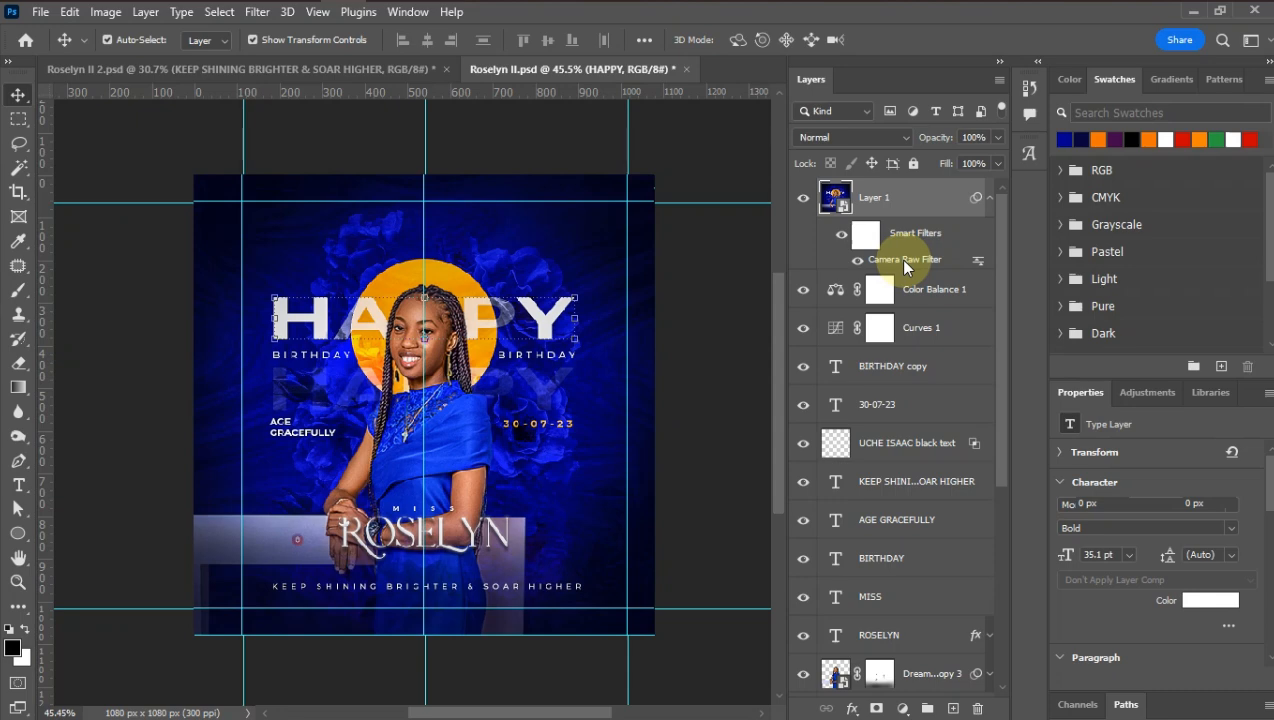
pyautogui.doubleClick(903, 262)
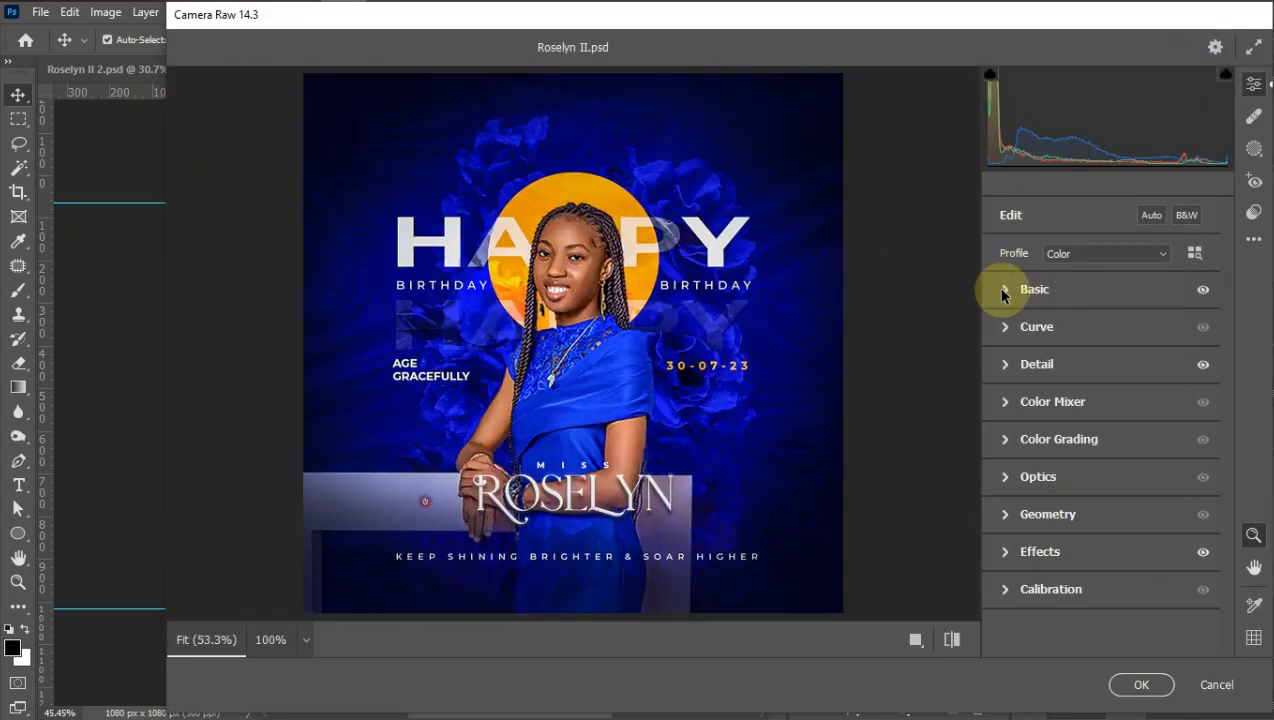
pyautogui.click(1003, 290)
pyautogui.scroll(-2, 1061, 344)
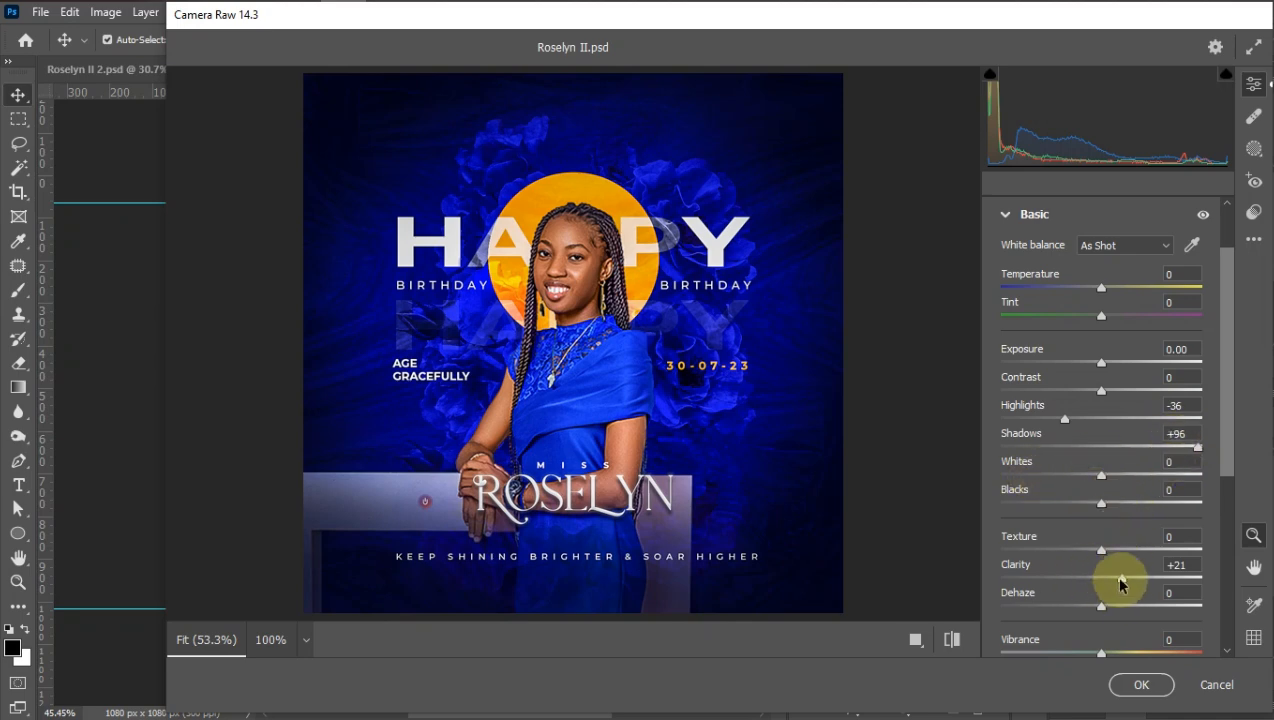
pyautogui.scroll(-5, 1185, 555)
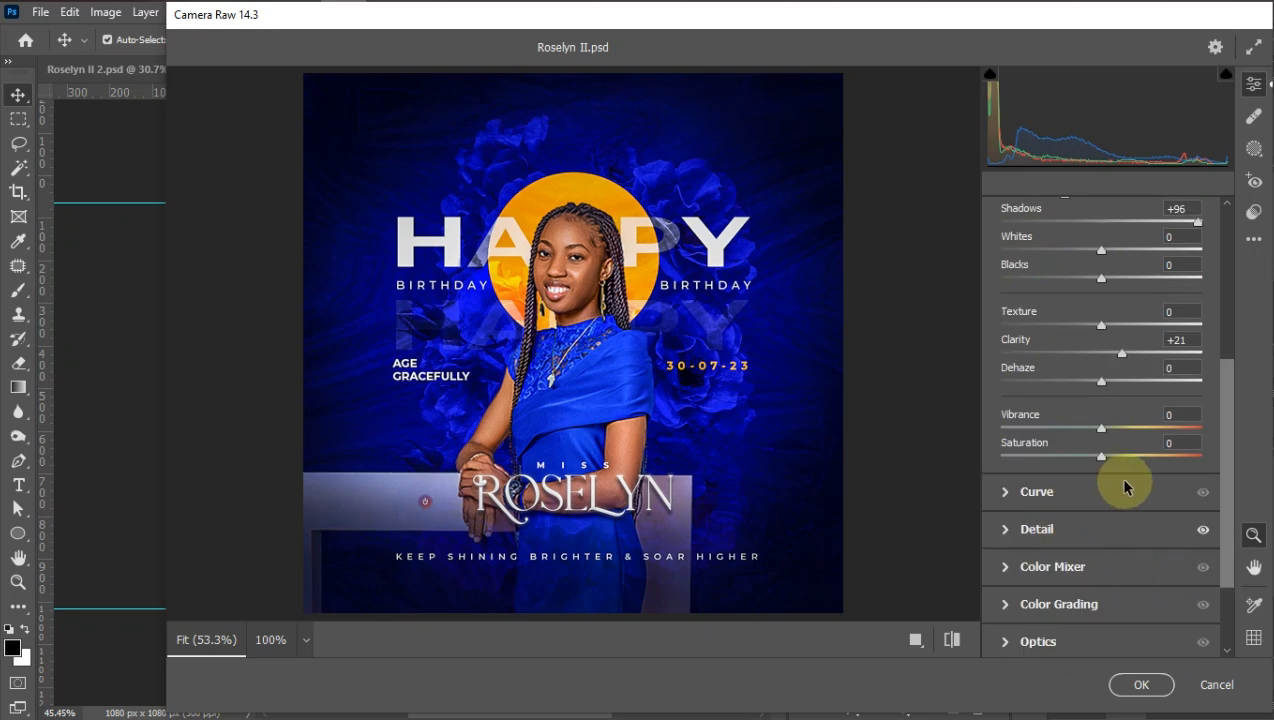
pyautogui.scroll(5, 1101, 458)
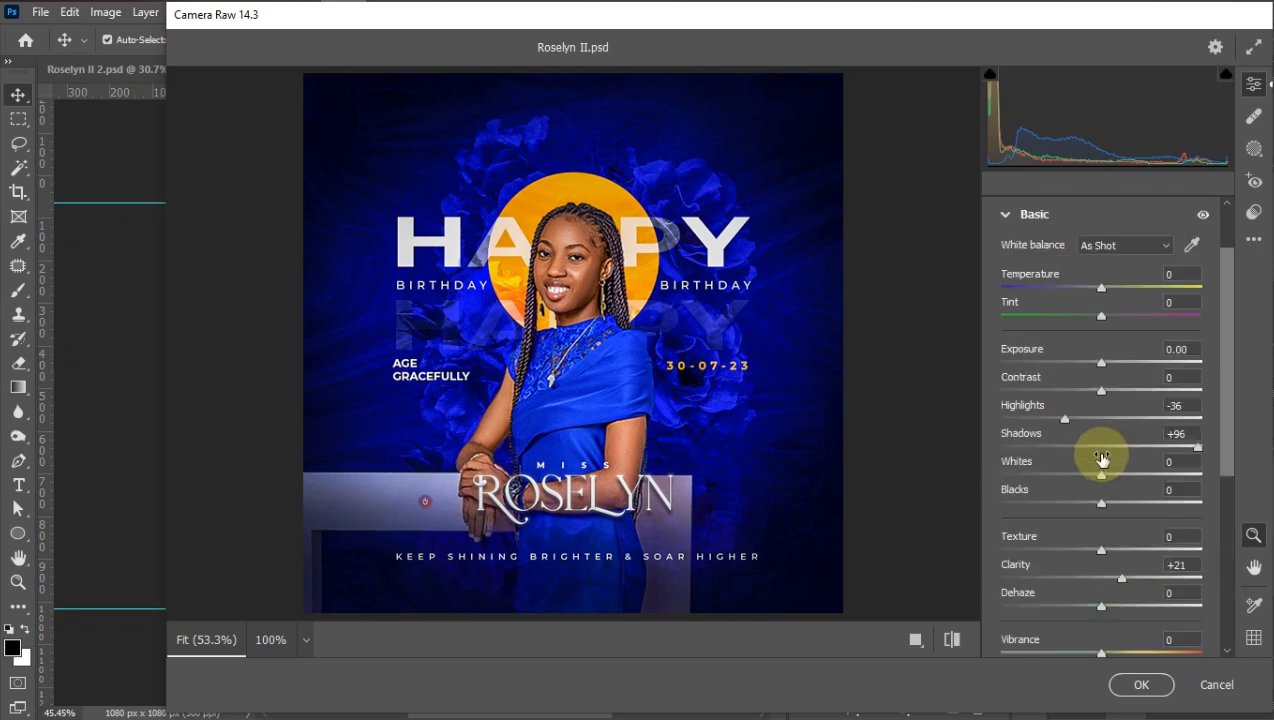
pyautogui.click(1006, 215)
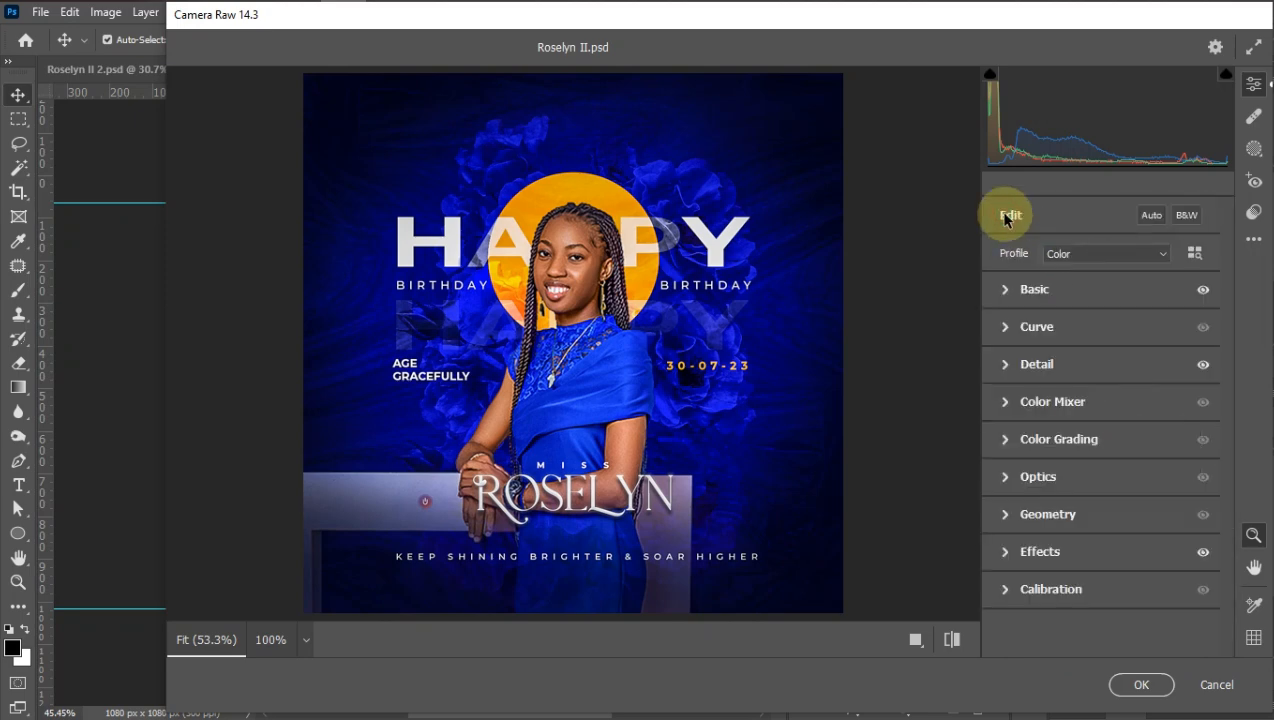
# Step: Examine the filter's Detail and Effects settings, including sharpening, grain and vignetting, and close Camera Raw keeping the settings as they are
pyautogui.click(1007, 370)
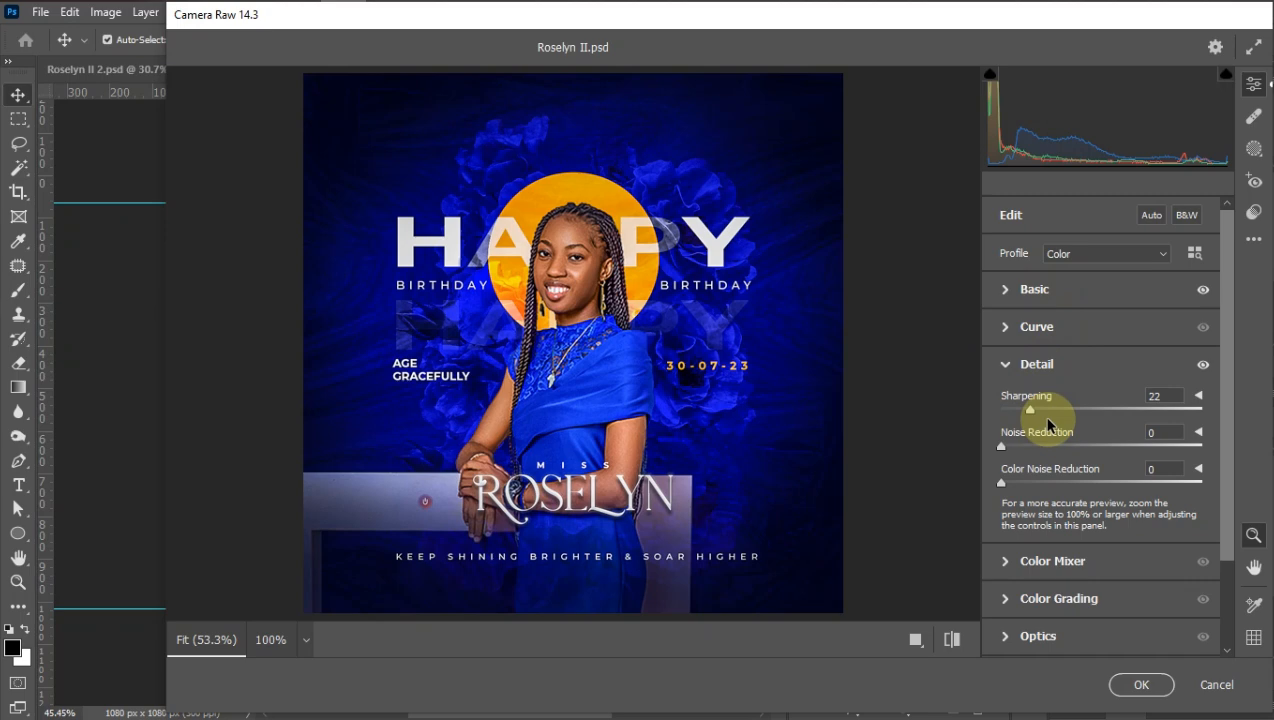
pyautogui.click(1007, 367)
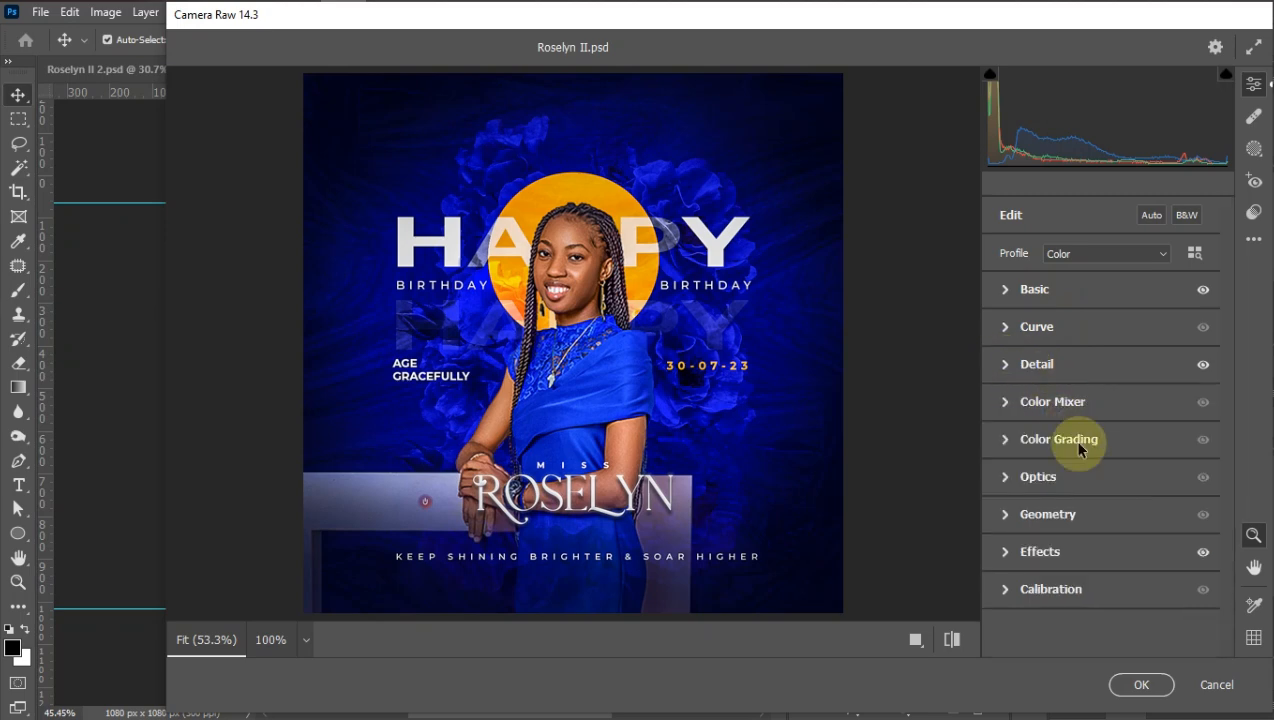
pyautogui.click(1007, 555)
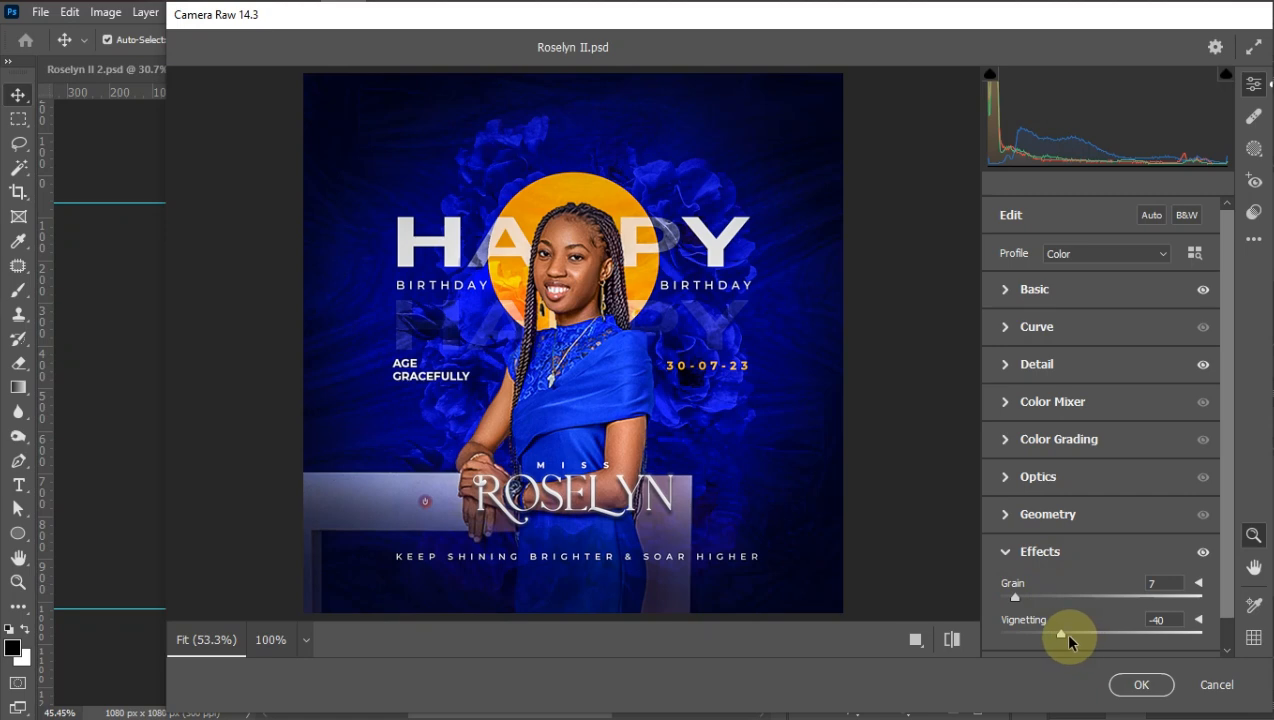
pyautogui.click(1007, 552)
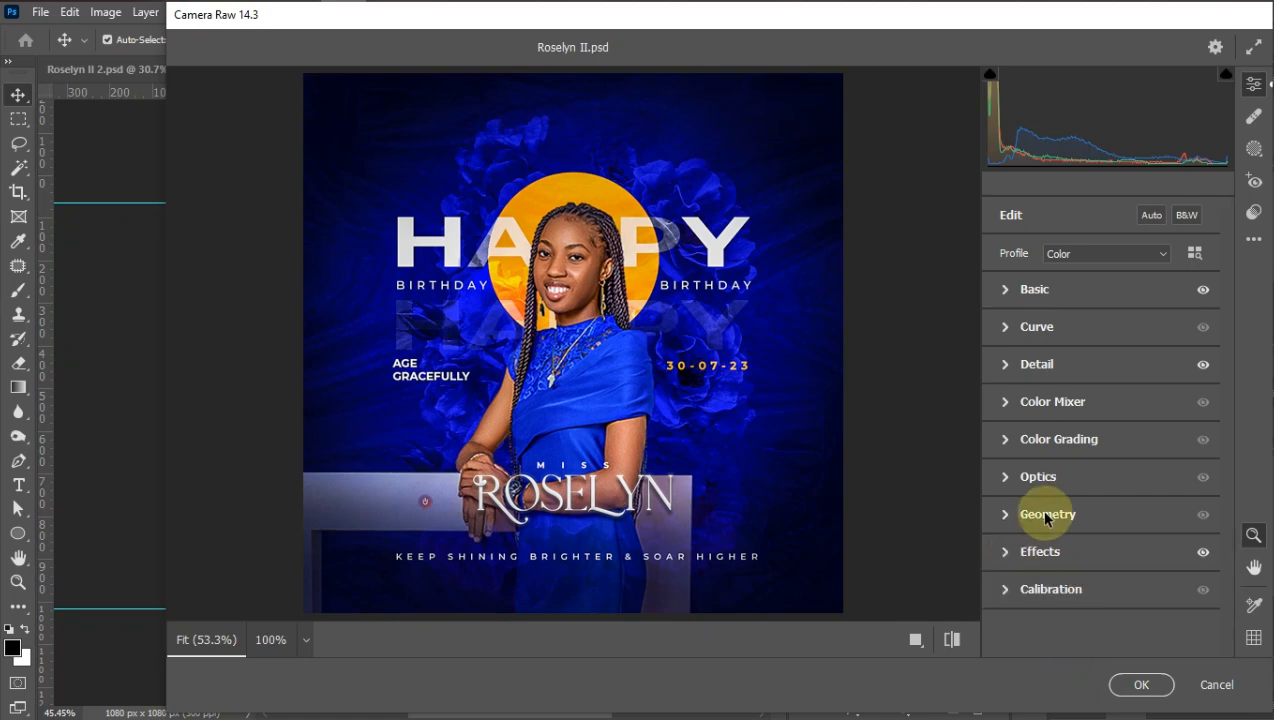
pyautogui.click(1145, 684)
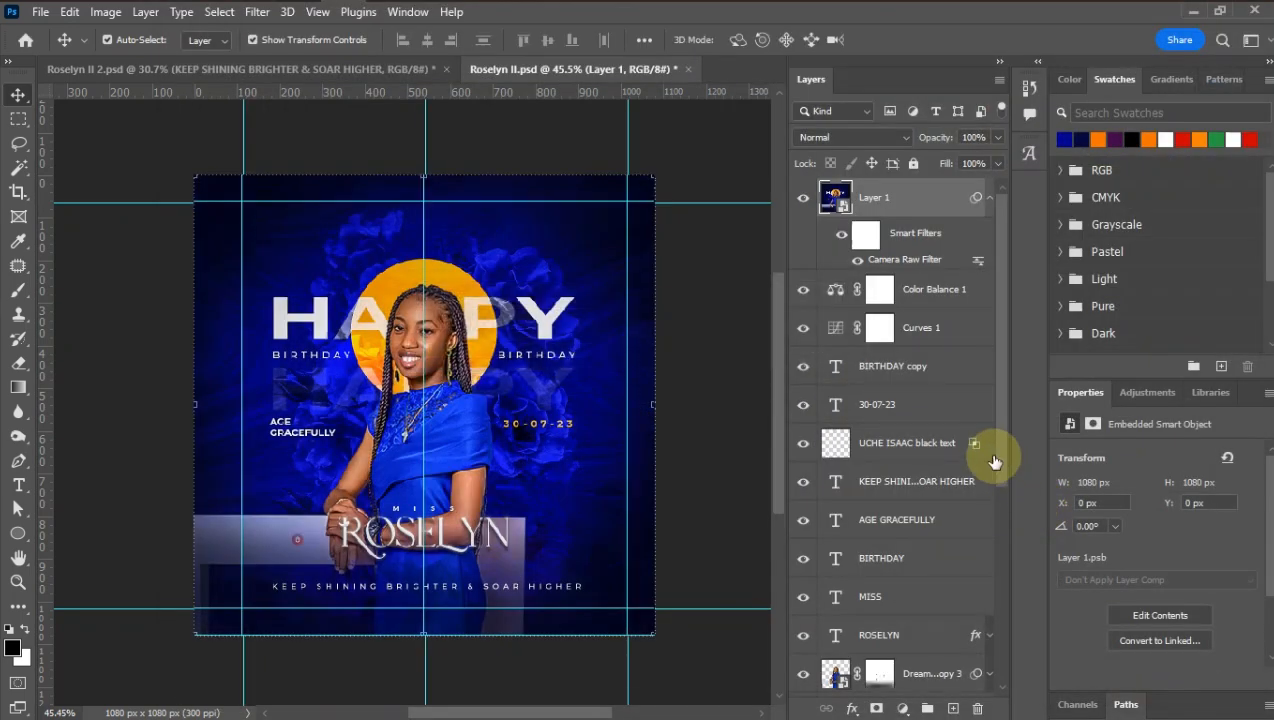